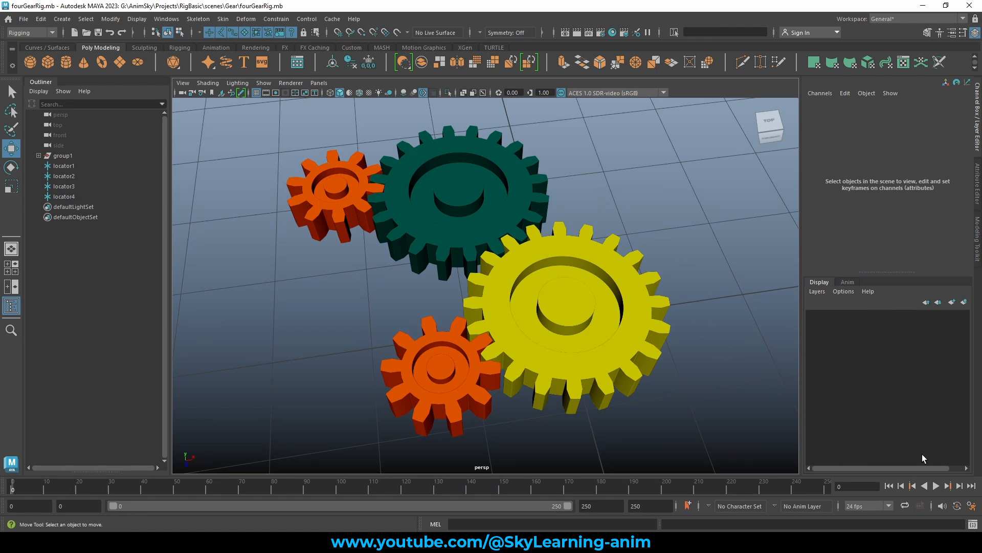
Play the gear animation and stop the playback
click(936, 485)
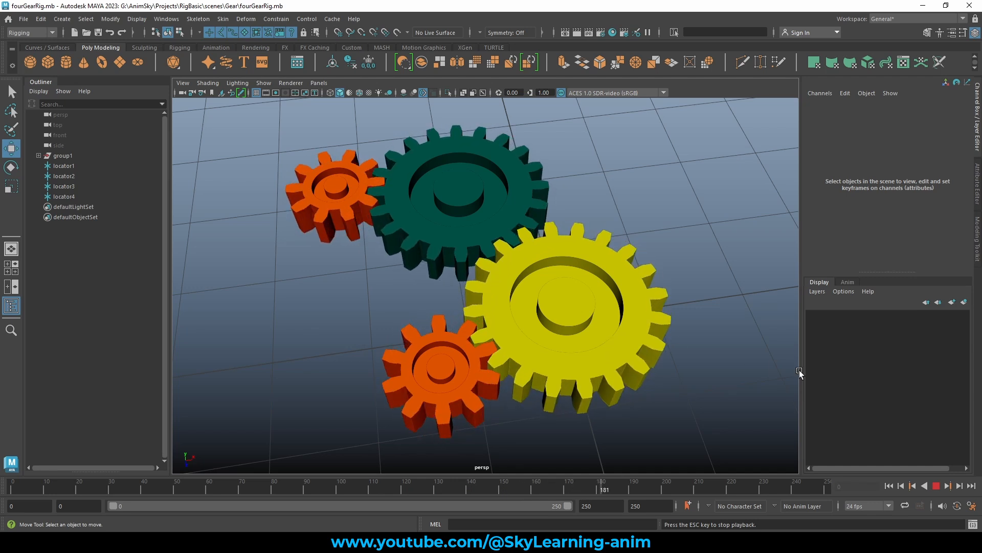
key(Escape)
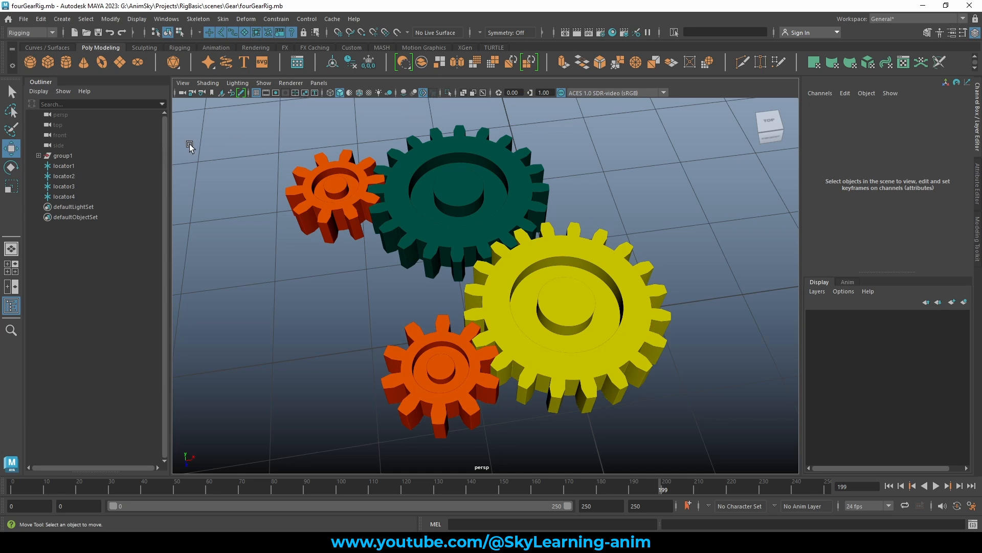
Display the locators in the viewport and select locator1 at the yellow gear's centre
click(264, 82)
click(291, 115)
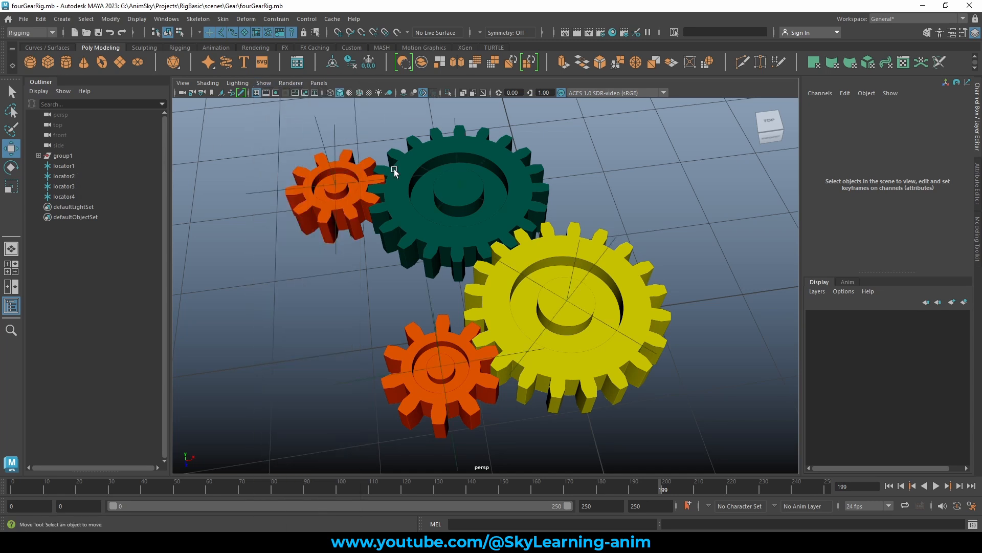
alt+drag(661, 199, 568, 267)
click(554, 250)
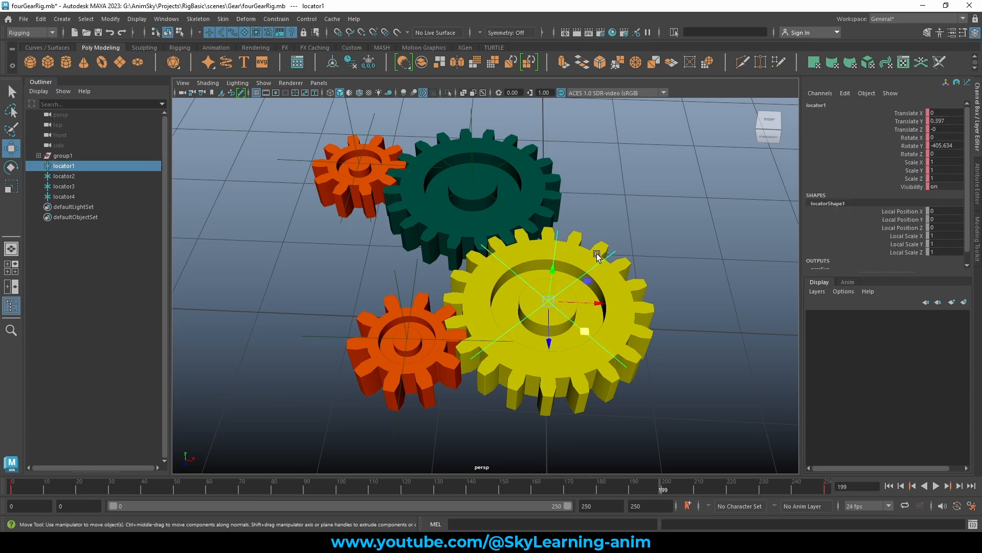
alt+drag(591, 222, 318, 198)
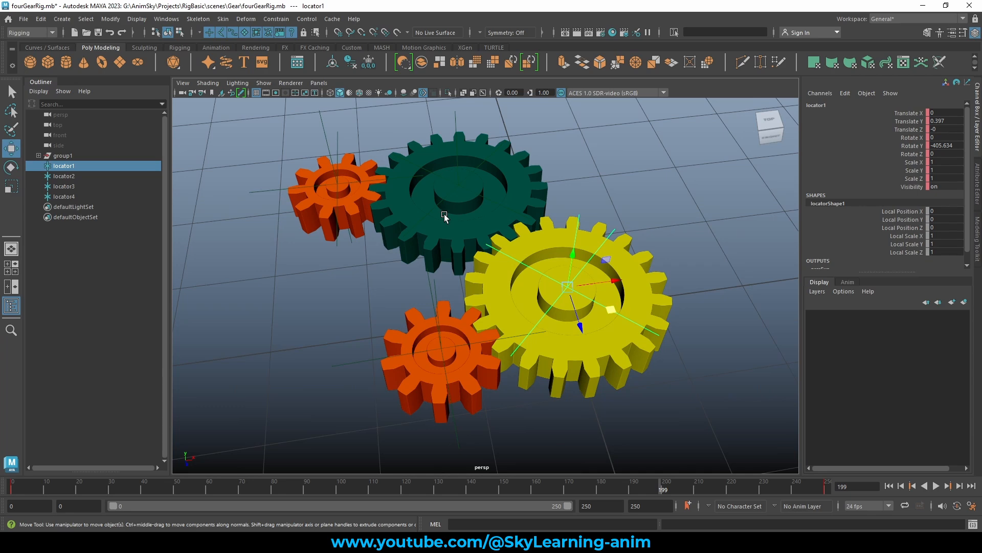
alt+drag(445, 214, 508, 228)
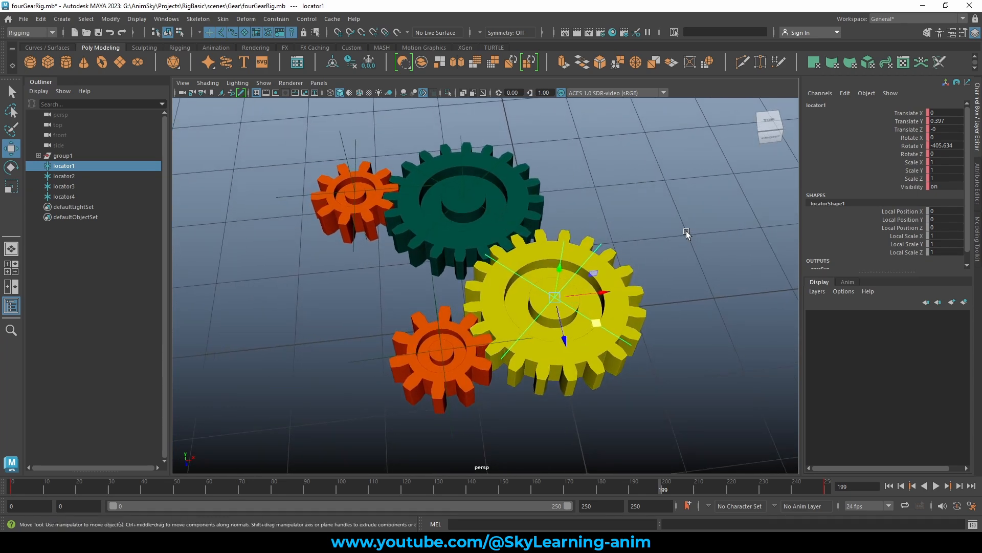
Rotate locator1 back and forth about its Y axis to test how it drives all four gears
click(911, 146)
key(e)
drag(570, 340, 655, 213)
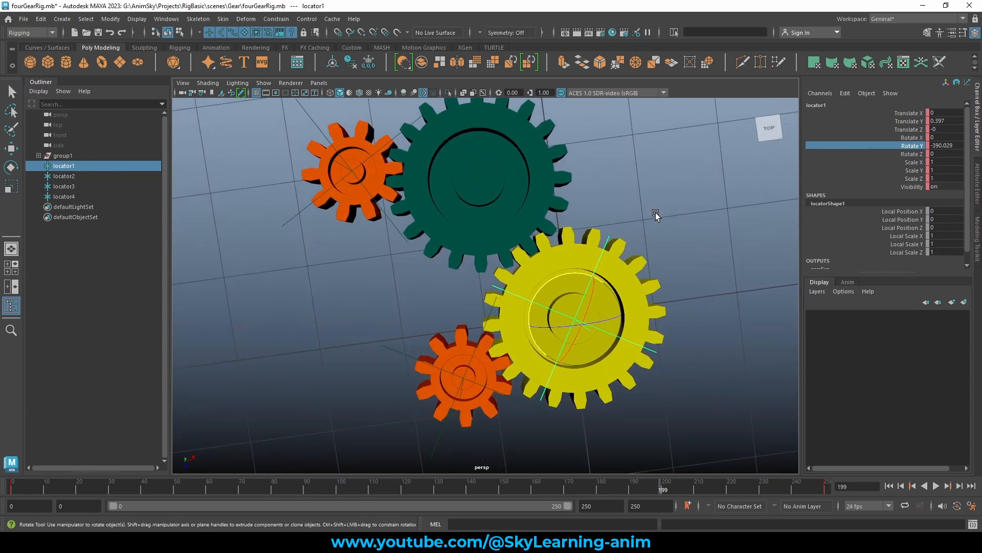
middle_drag(655, 213, 418, 177)
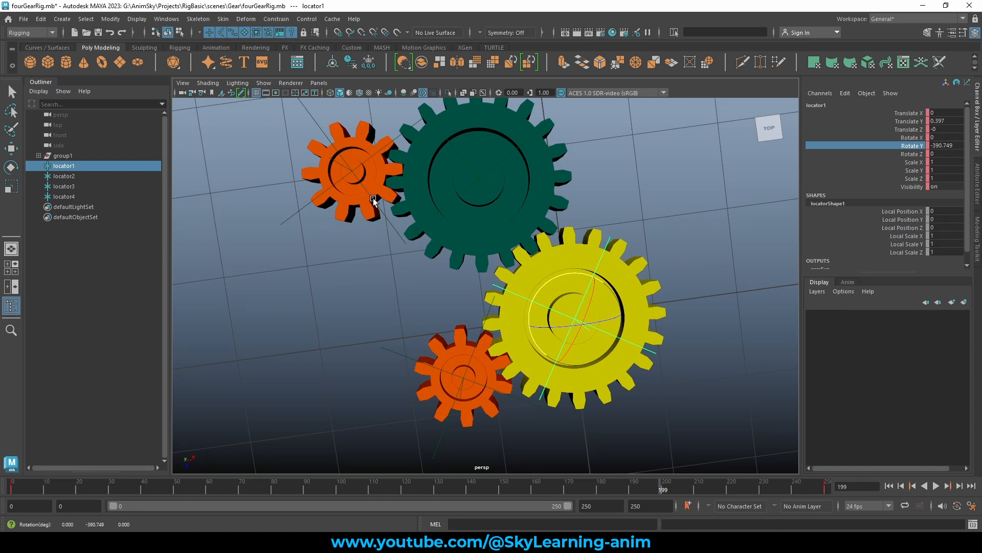
middle_drag(644, 196, 622, 217)
alt+drag(623, 217, 668, 218)
middle_drag(668, 218, 603, 226)
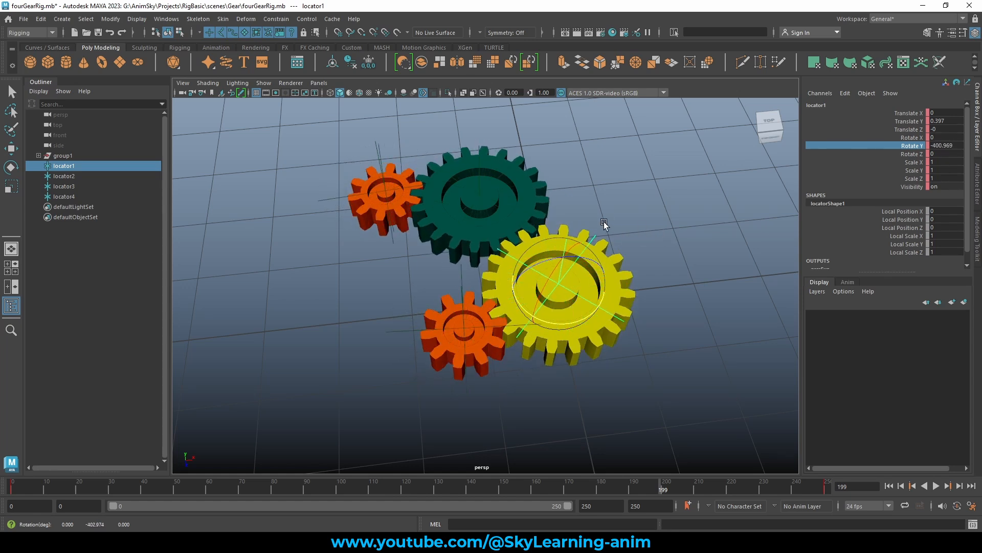
alt+drag(603, 226, 635, 220)
middle_drag(636, 220, 669, 217)
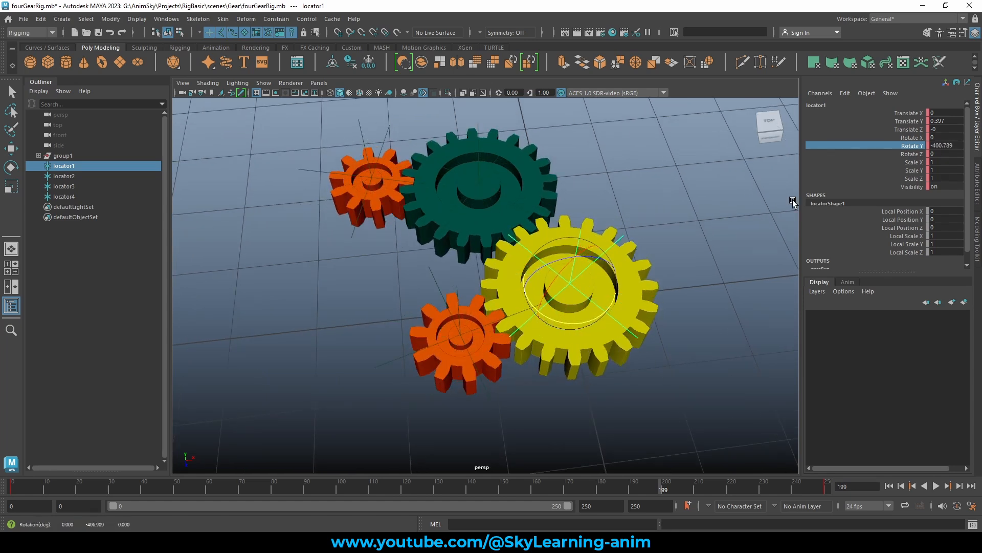
Set locator1's Rotate Y to 0
click(954, 146)
text(0)
key(Return)
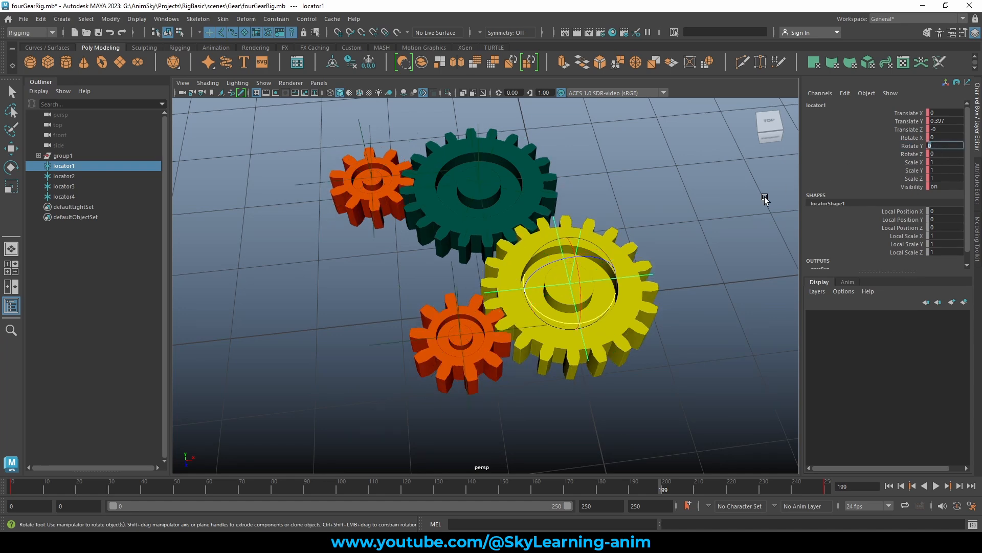
Delete the four locators, locator1 through locator4, from the scene
alt+drag(720, 197, 665, 200)
drag(71, 166, 67, 192)
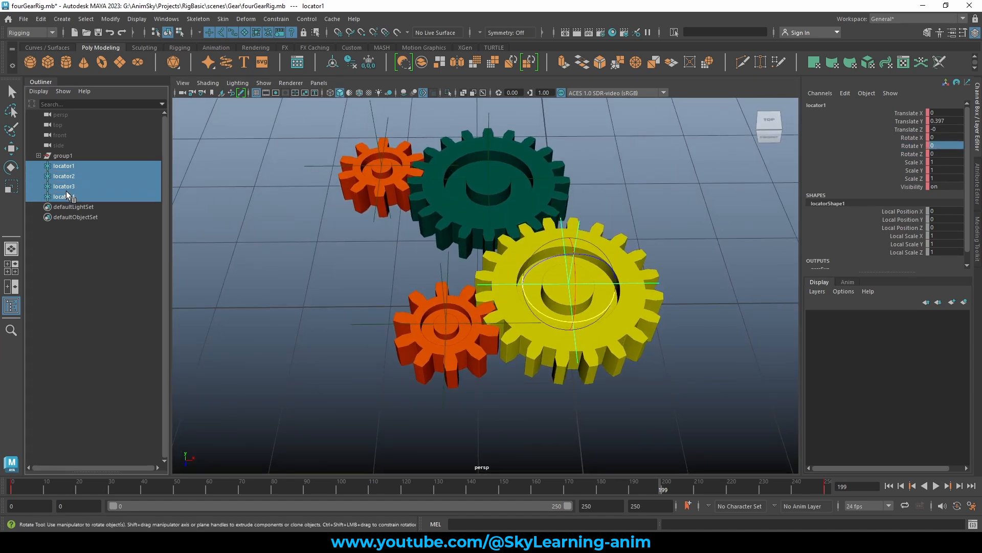
key(w)
key(Delete)
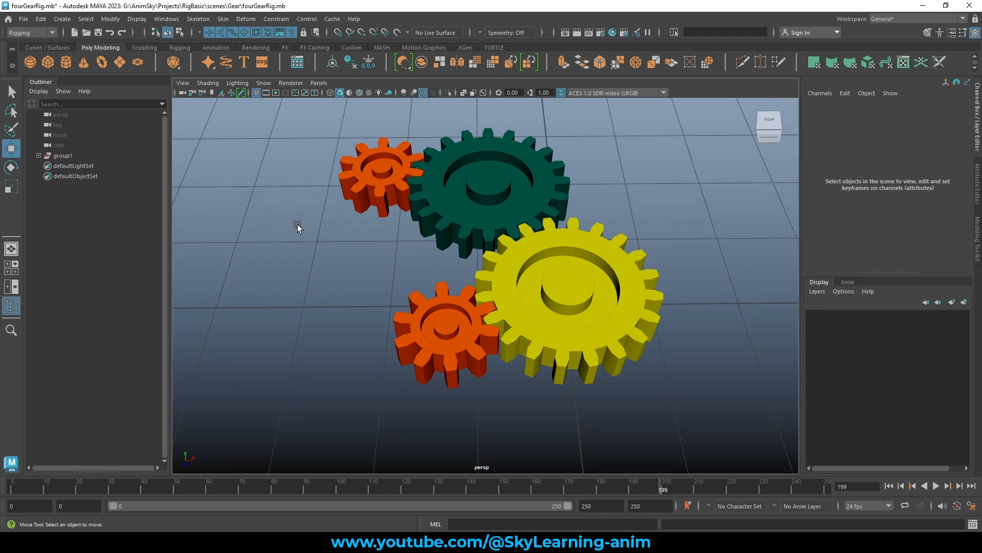
Check the transform values of individual gears, and freeze the transformations of all four gears
click(414, 191)
click(506, 180)
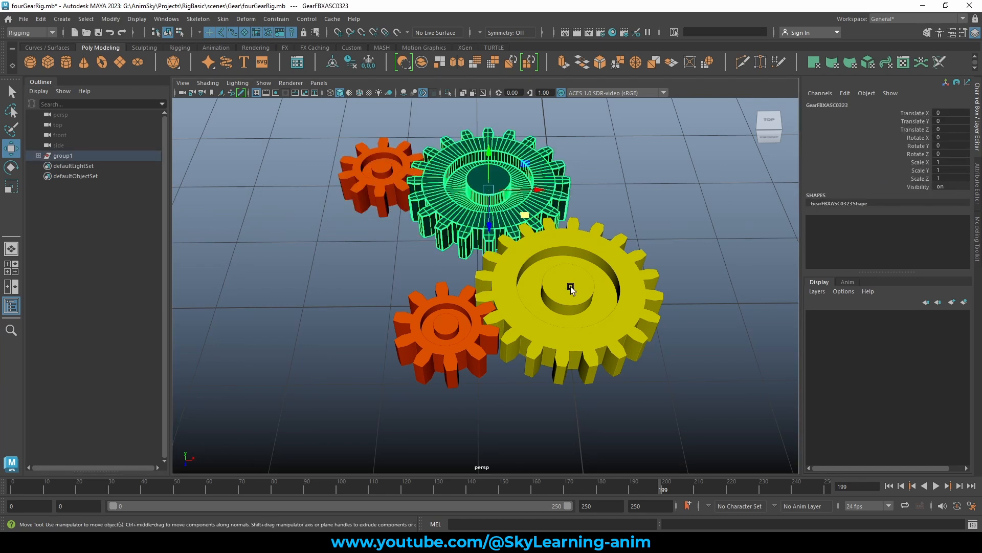
click(517, 276)
click(430, 333)
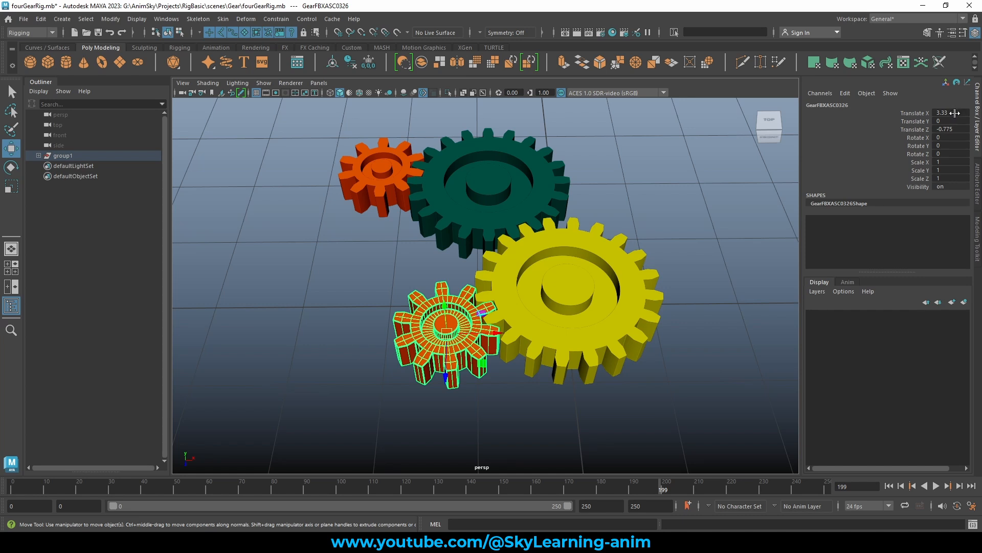
drag(267, 128, 657, 394)
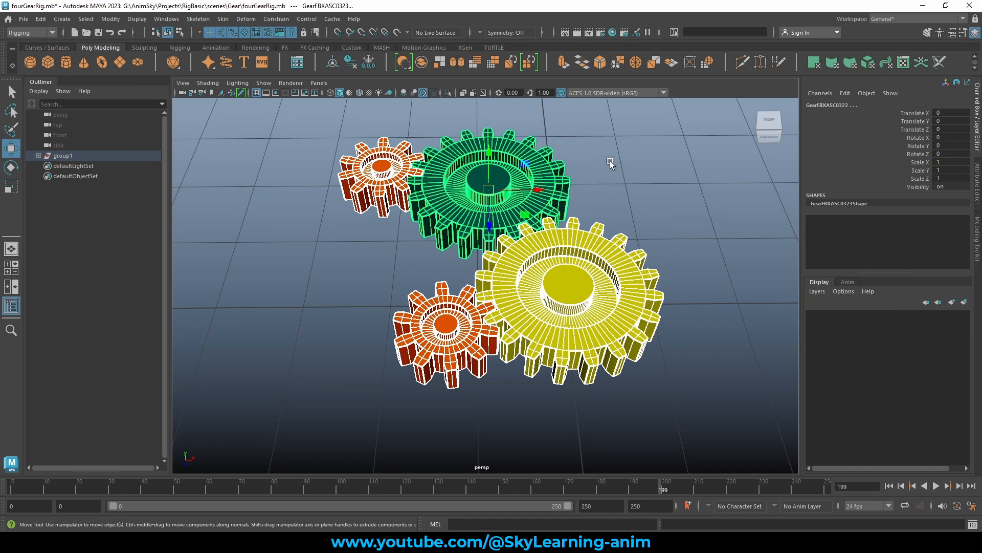
click(106, 23)
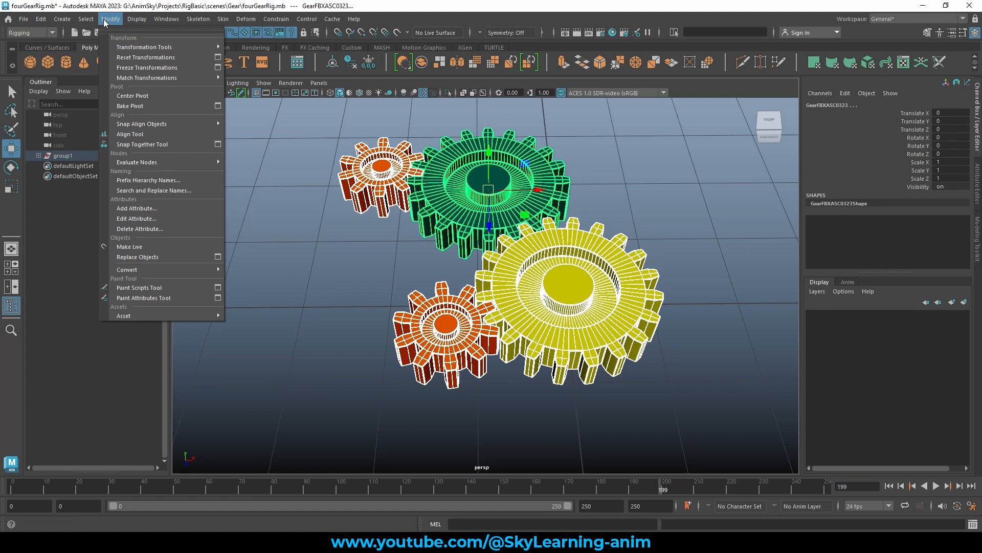
click(149, 68)
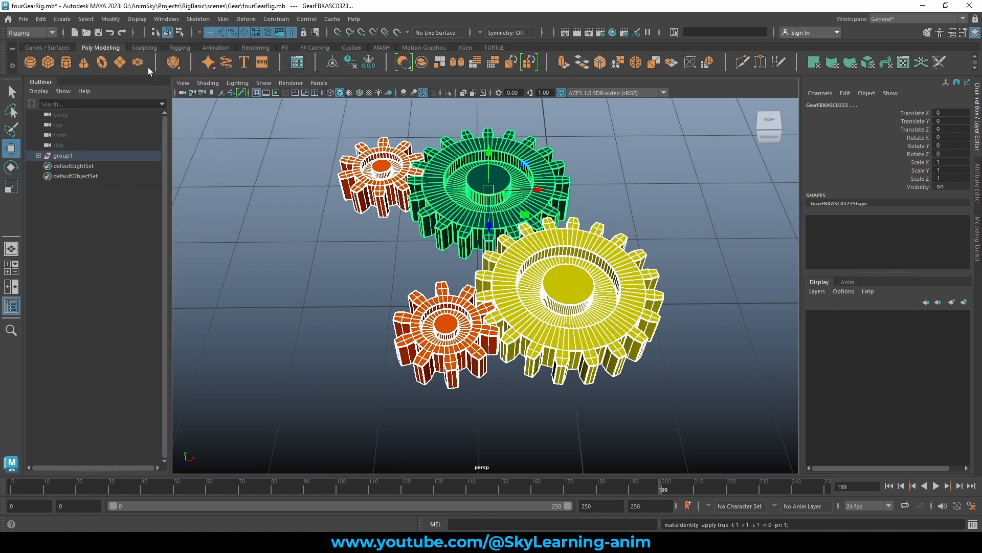
Delete the construction history of the small orange gear beside the yellow gear, and clear the selection
click(446, 326)
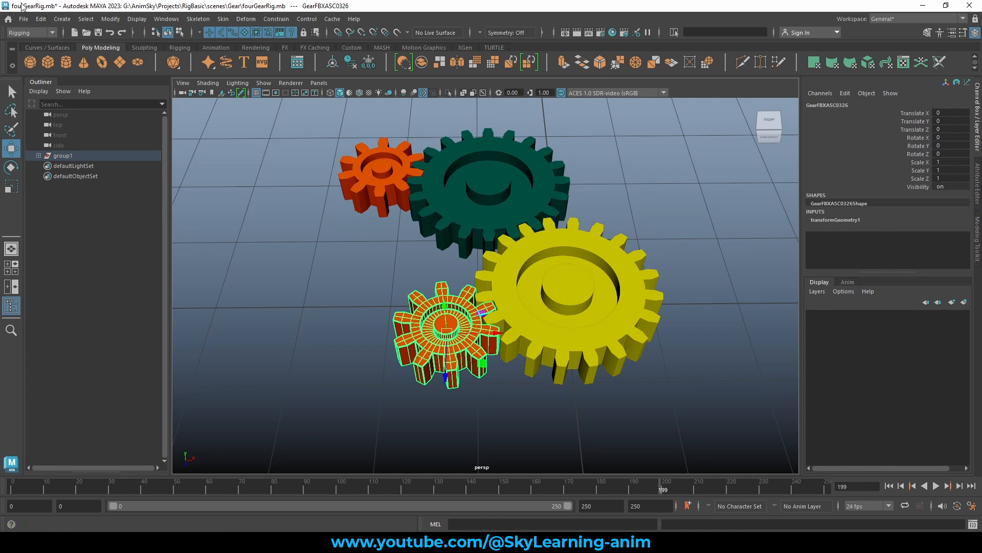
click(41, 18)
mouse_move(108, 142)
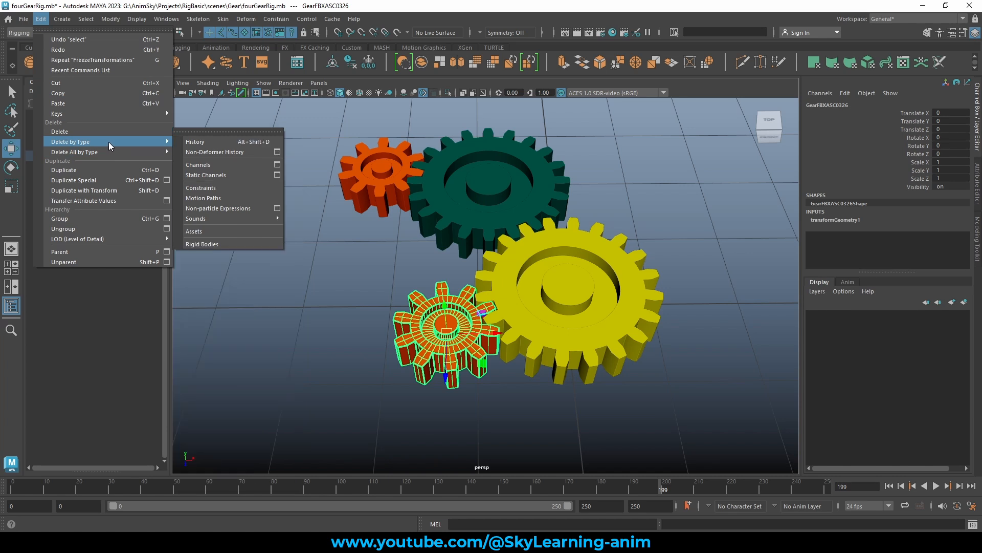
click(212, 143)
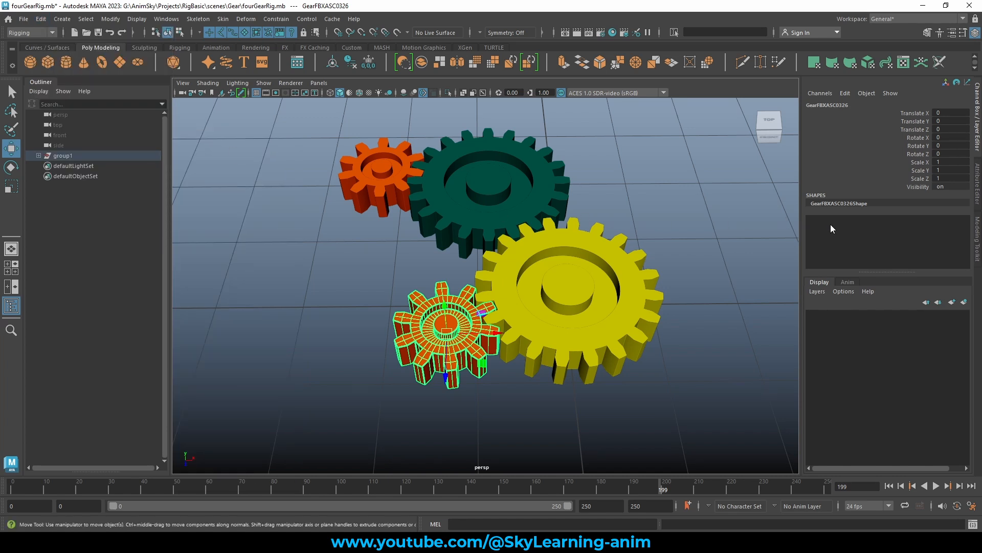
click(647, 204)
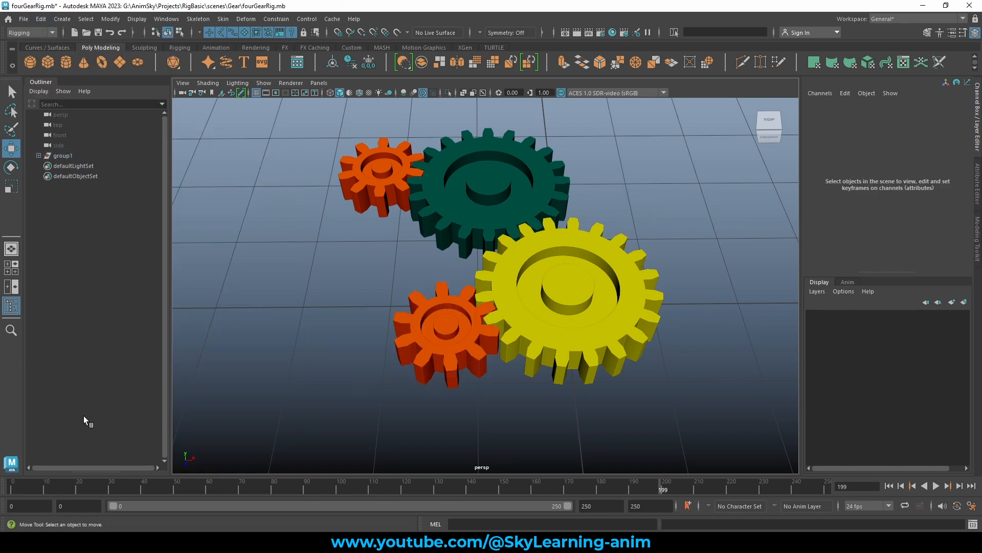
Play the timeline to check the gears for leftover animation, and return to the first frame
key(alt+v)
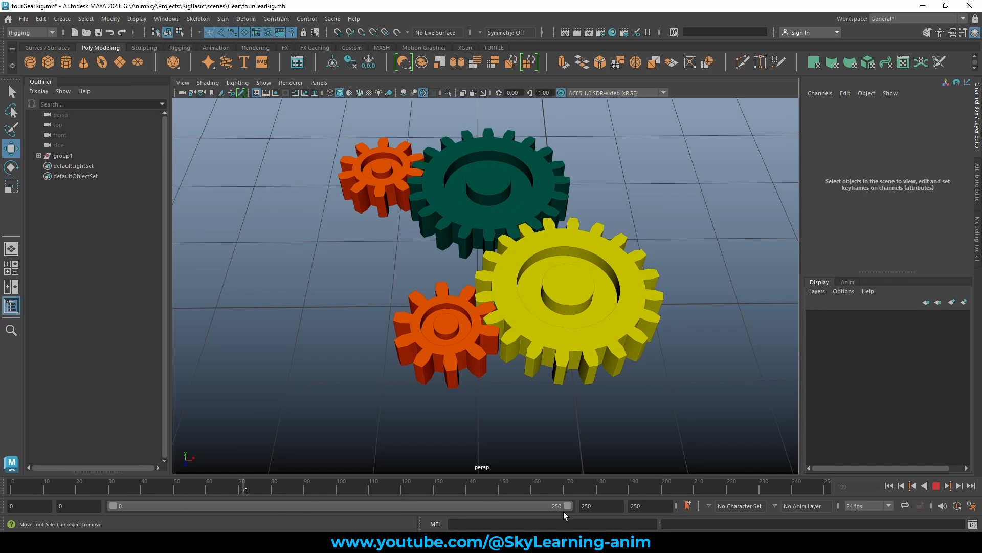
key(alt+v)
key(shift+alt+v)
Select the round top face at the centre of the yellow gear and create a cluster deformer from it
alt+drag(637, 204, 608, 220)
click(582, 297)
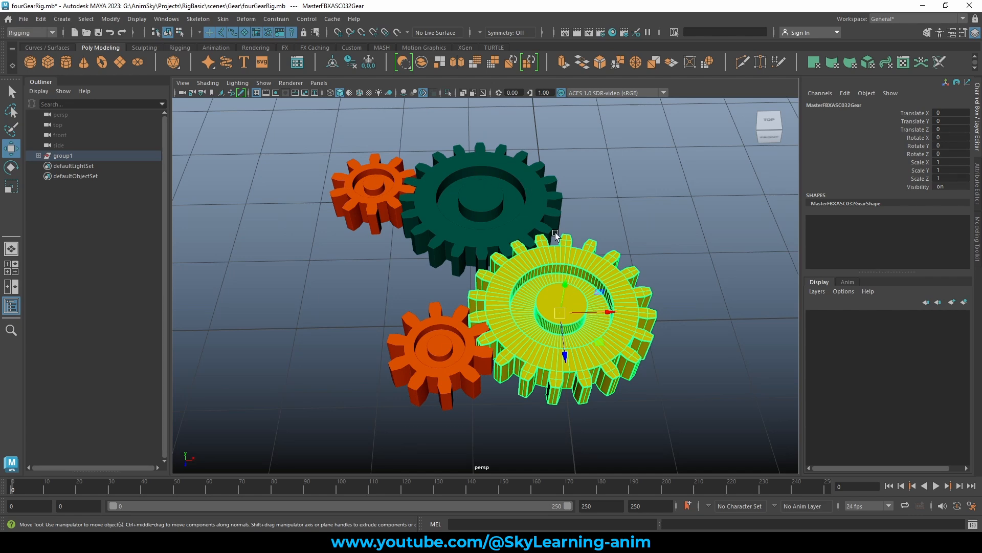
alt+drag(625, 295, 699, 221)
scroll(699, 234, up, 2)
click(699, 222)
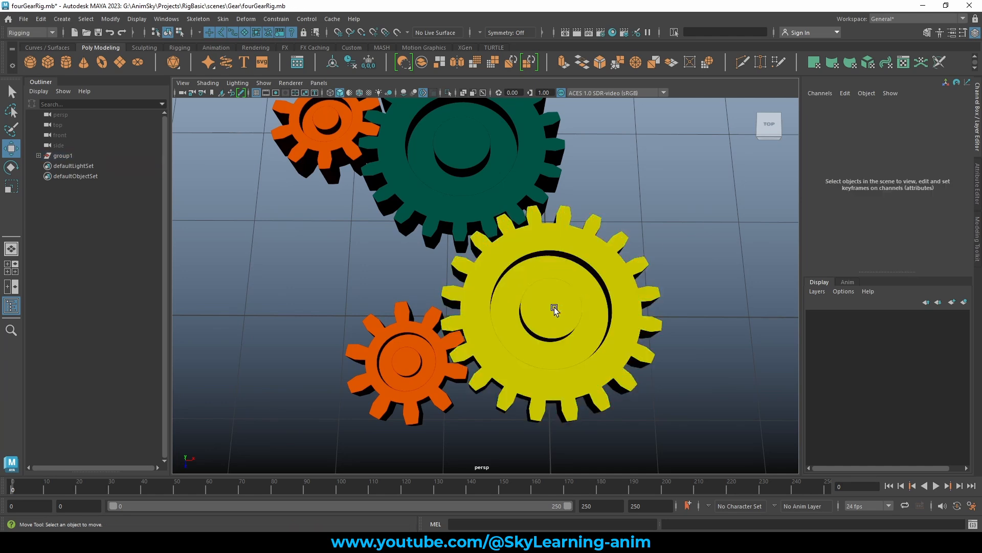
click(554, 307)
alt+drag(531, 179, 510, 165)
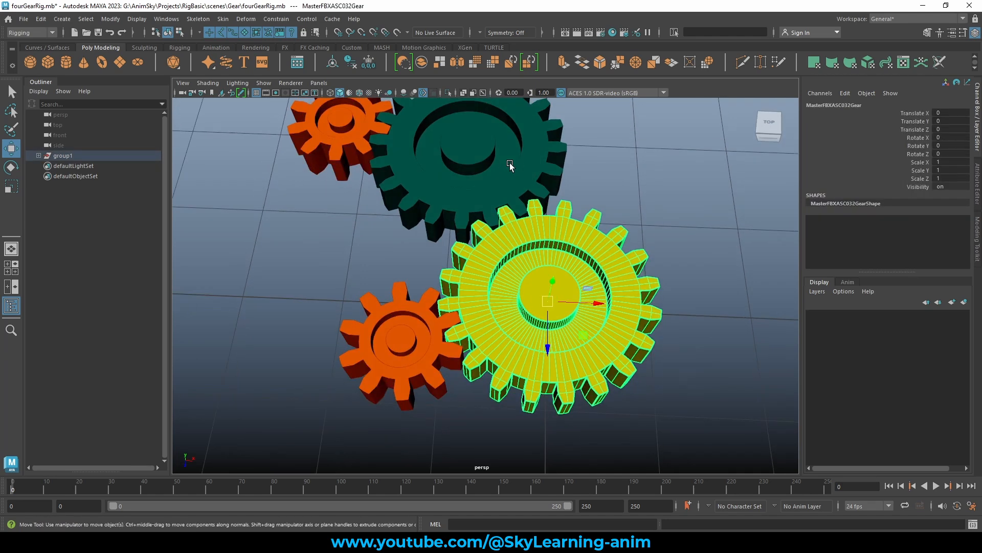
right_click(597, 239)
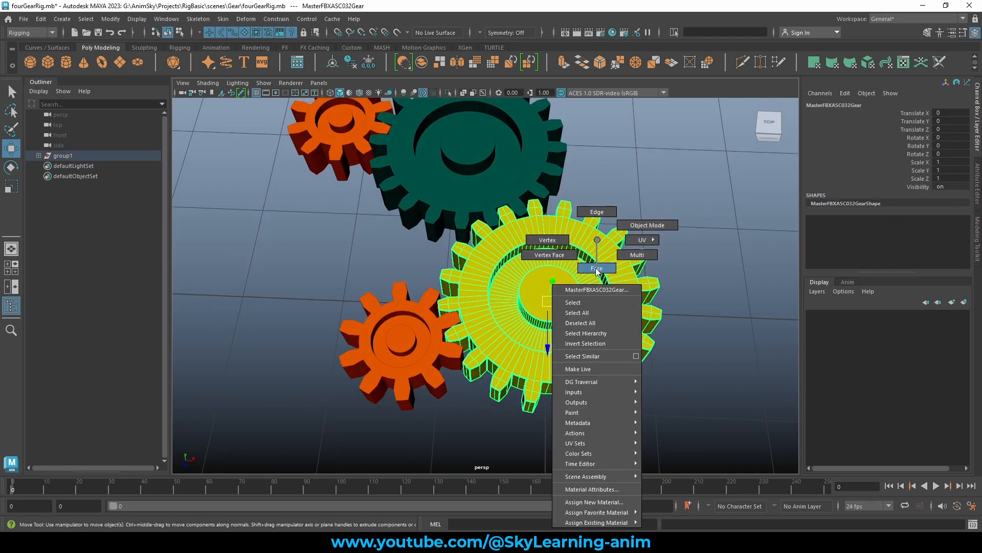
click(597, 269)
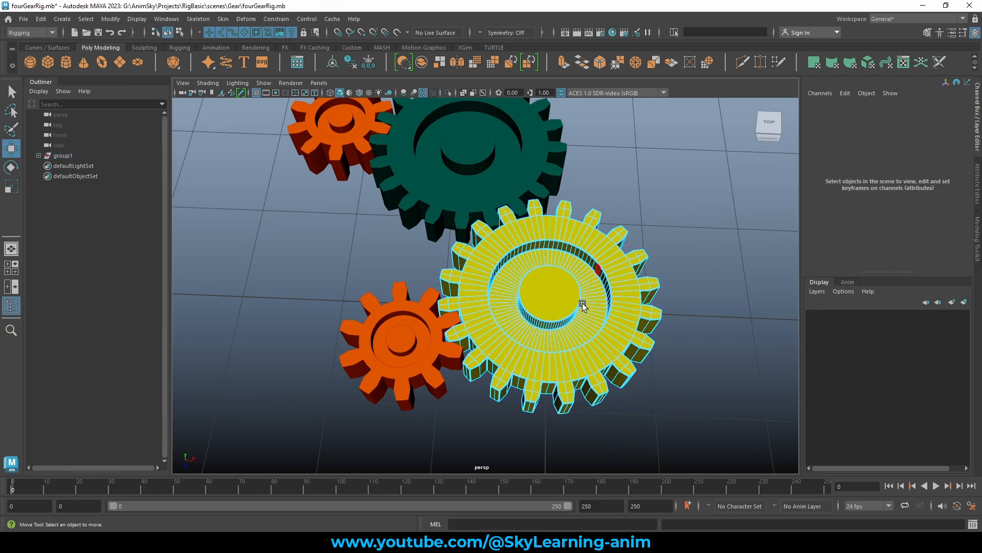
click(617, 267)
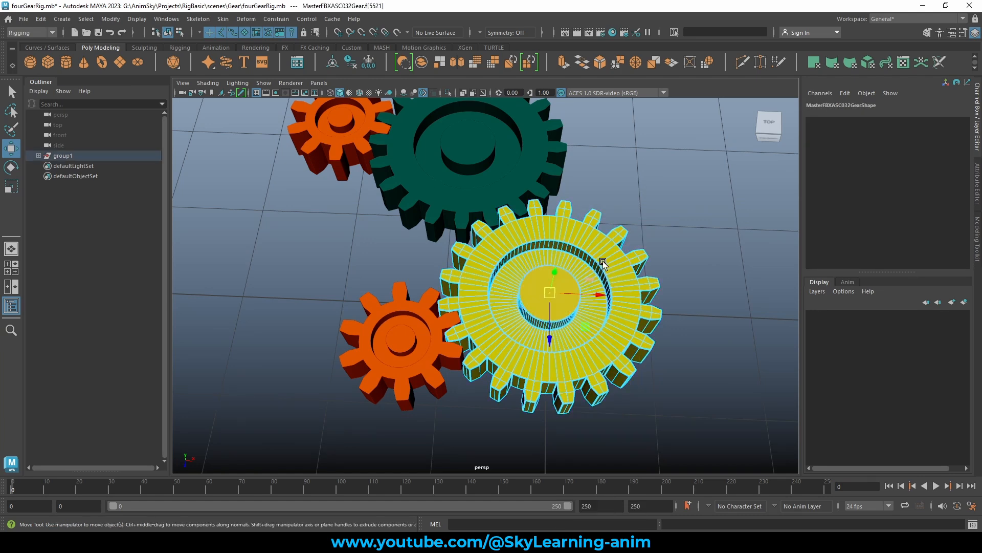
click(246, 19)
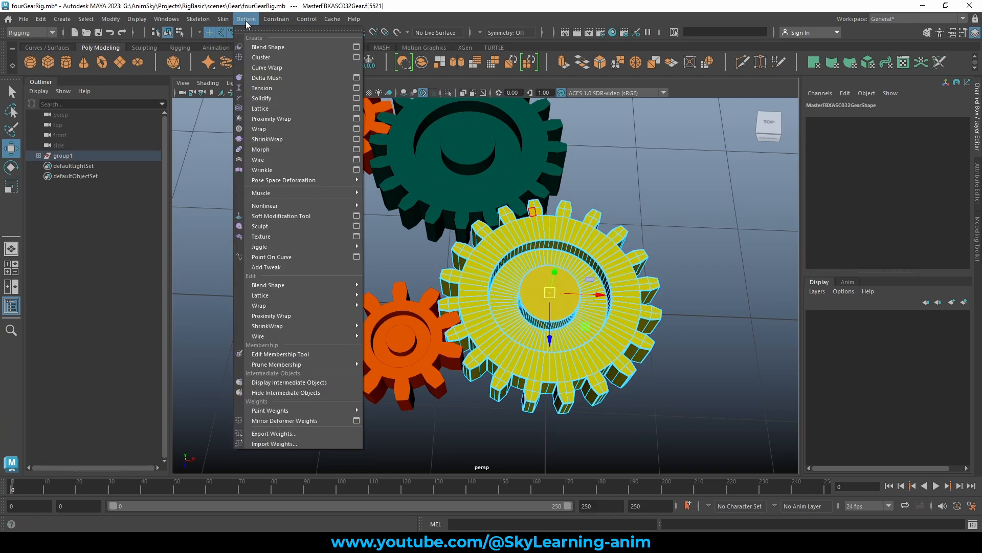
click(278, 57)
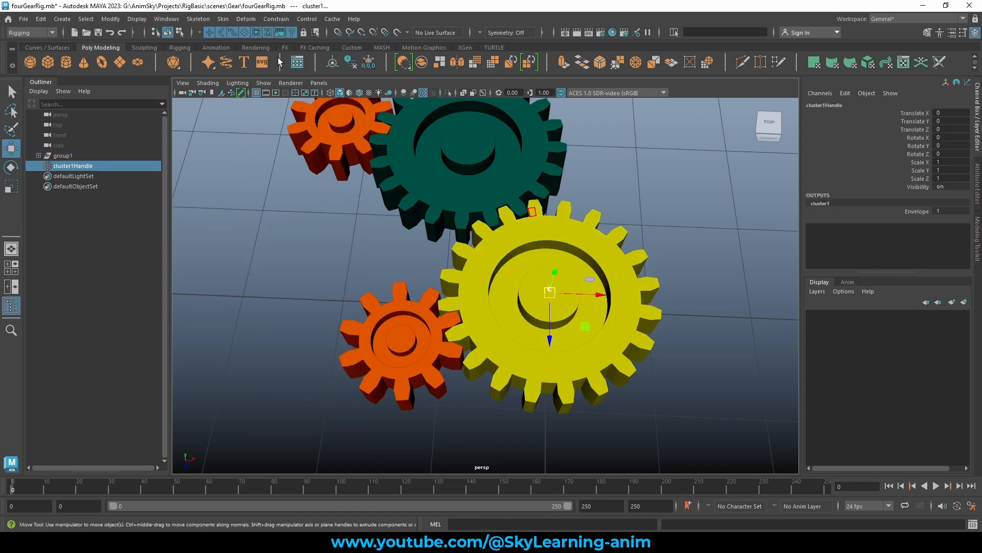
Select the yellow gear and examine the cluster handle at its centre from several angles
alt+drag(624, 291, 566, 292)
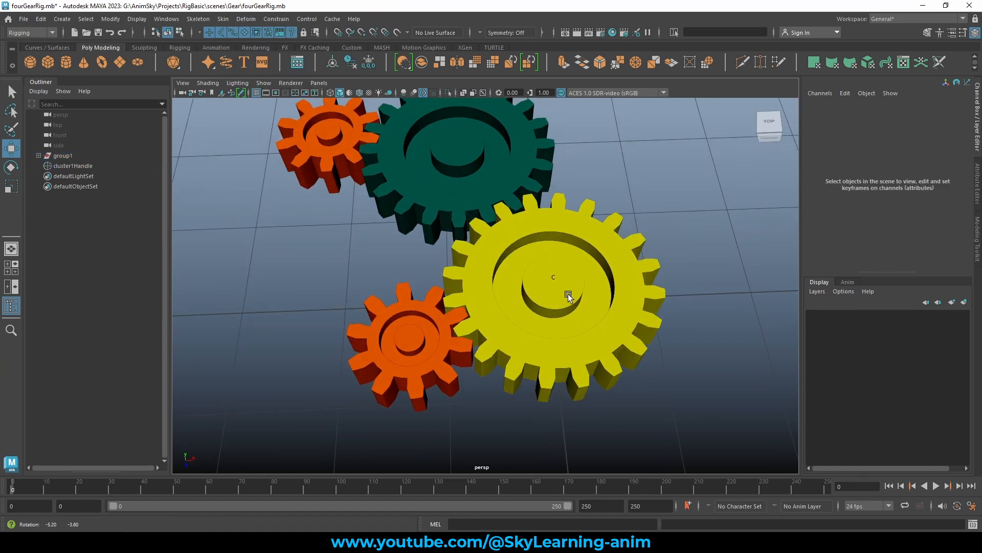
click(572, 287)
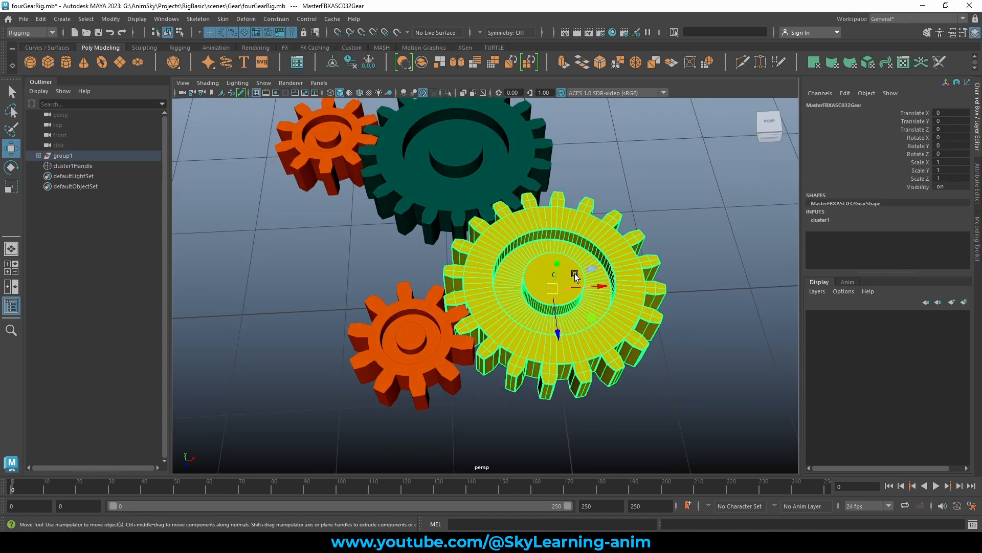
mouse_move(603, 277)
alt+mouse_down()
mouse_move(624, 263)
mouse_move(619, 279)
alt+mouse_up()
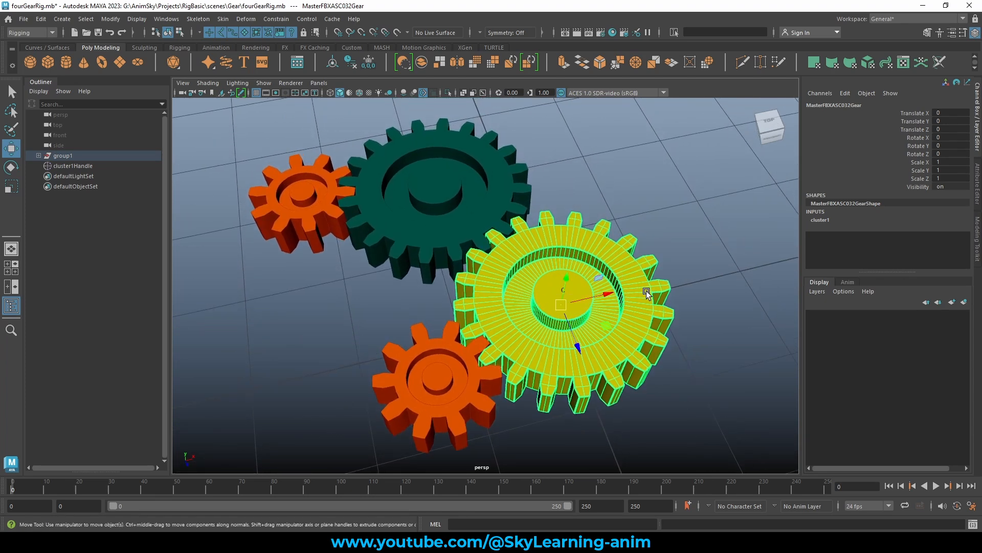
alt+drag(646, 290, 645, 296)
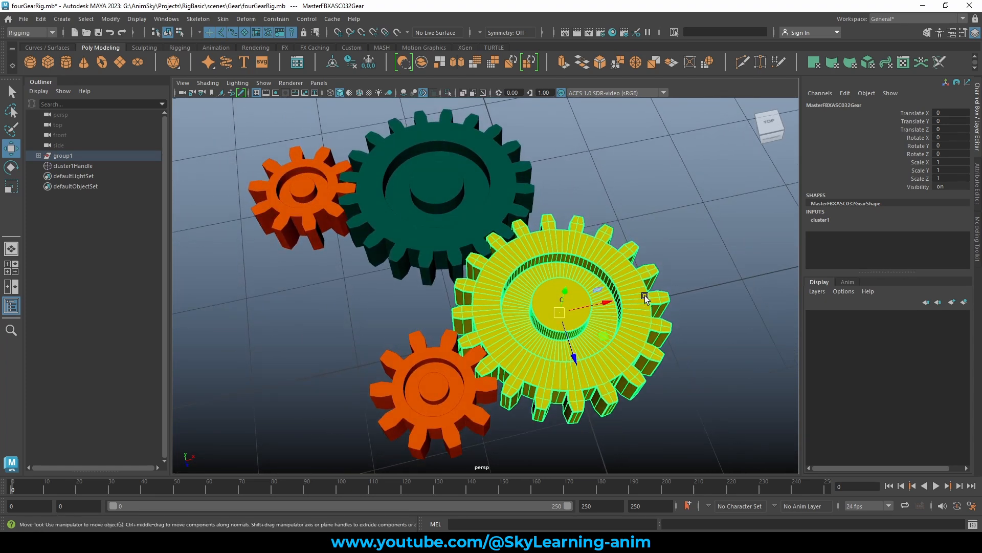
Select the round top face at the centre of the green gear and create a cluster deformer from it
click(427, 171)
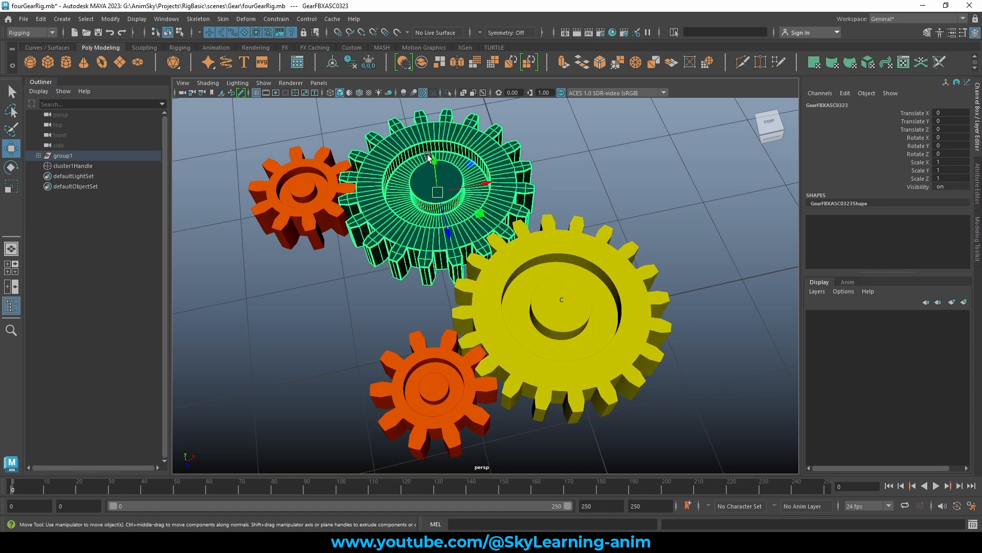
right_click(467, 151)
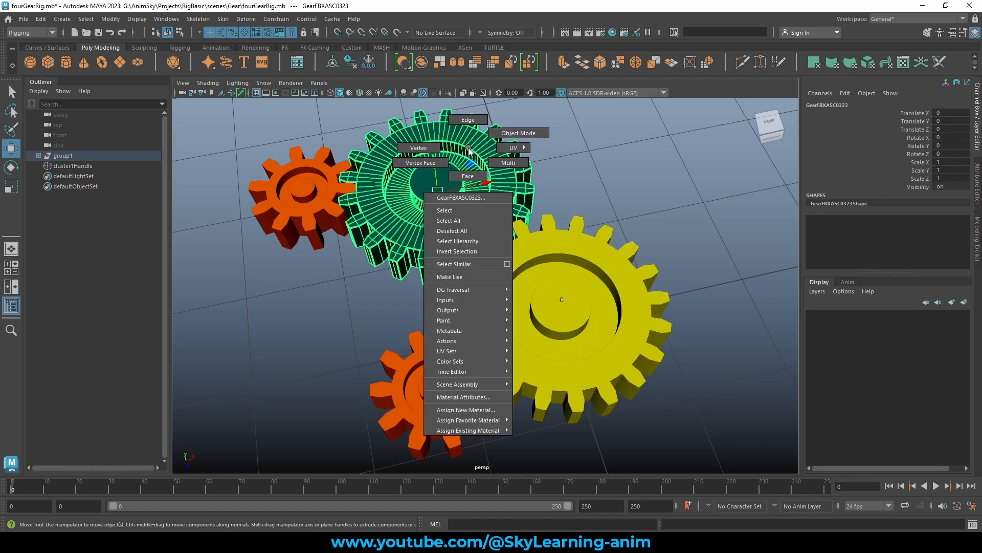
click(468, 176)
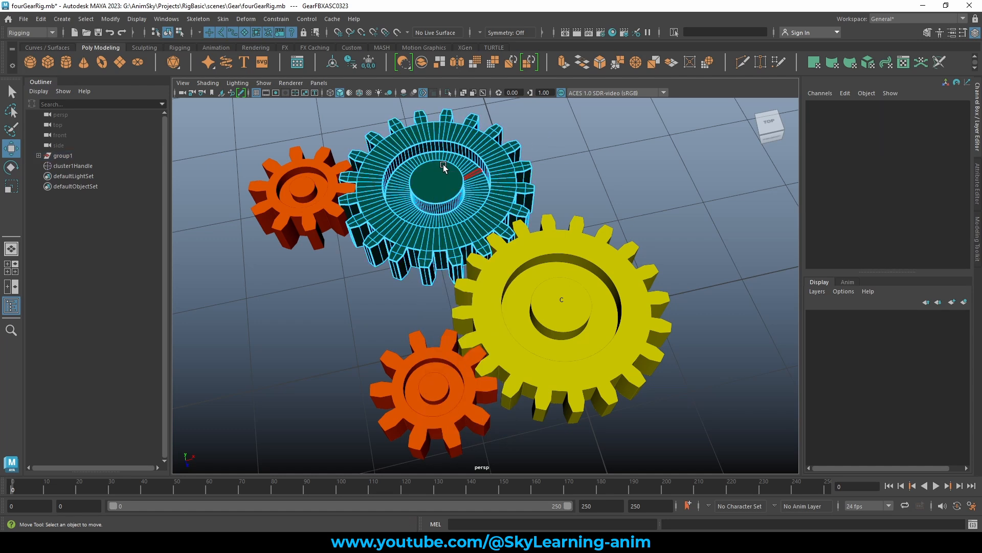
click(429, 194)
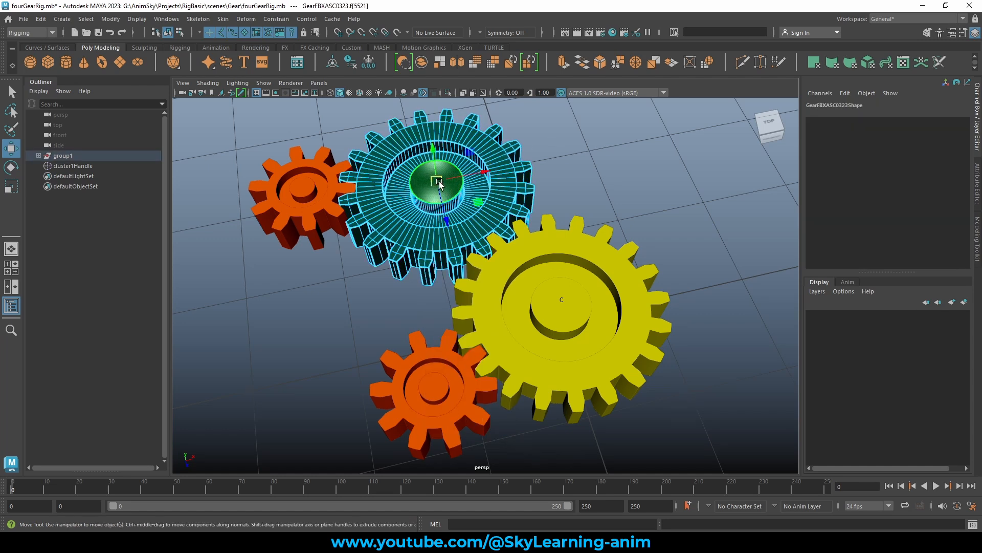
key(g)
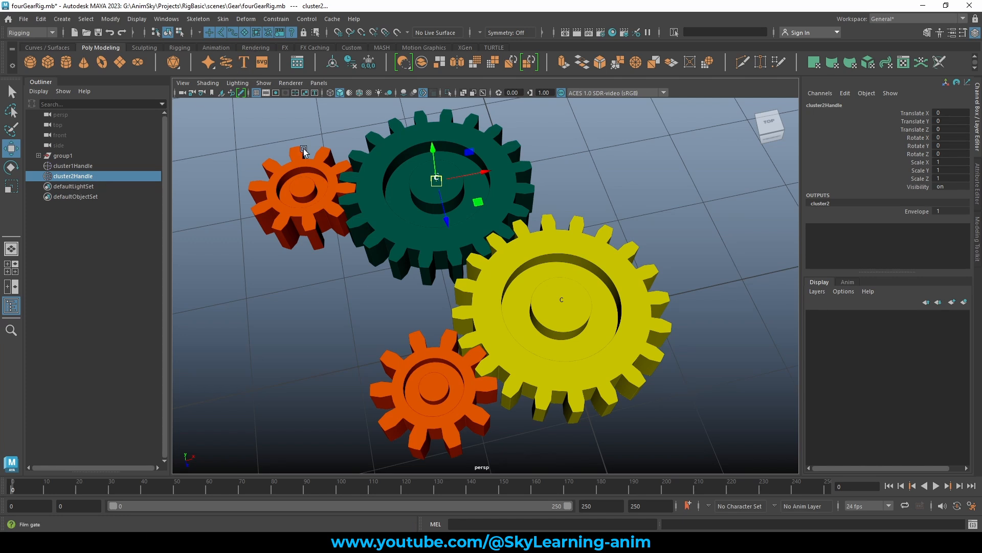
Create a cluster deformer from the round centre face of the small orange gear beside the green gear
click(303, 178)
right_drag(309, 164, 306, 178)
click(302, 185)
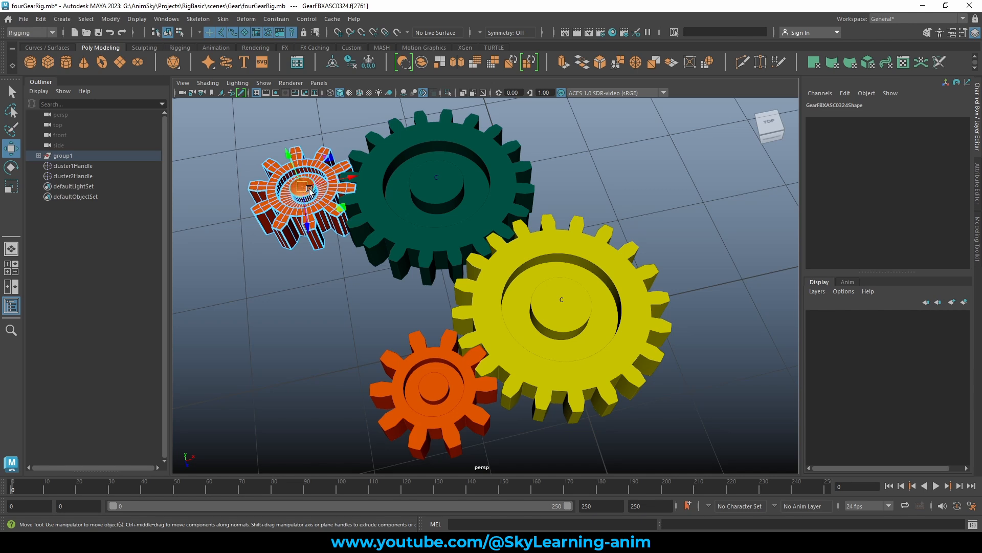
key(g)
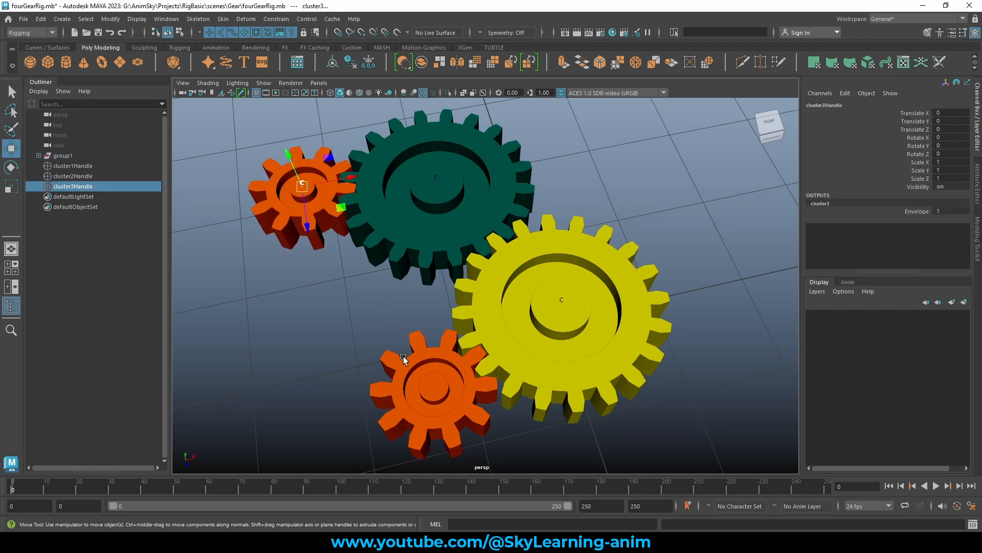
Create a cluster deformer from the round centre face of the small orange gear beside the yellow gear
click(445, 352)
right_drag(438, 240, 433, 276)
click(433, 379)
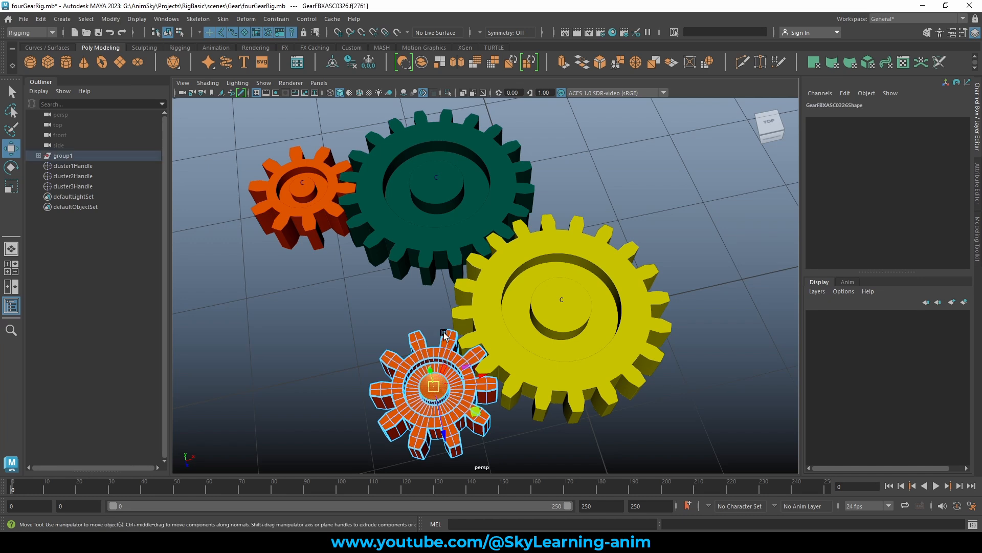
key(g)
Examine the four cluster handles at the gear centres and clear the selection
drag(72, 166, 94, 200)
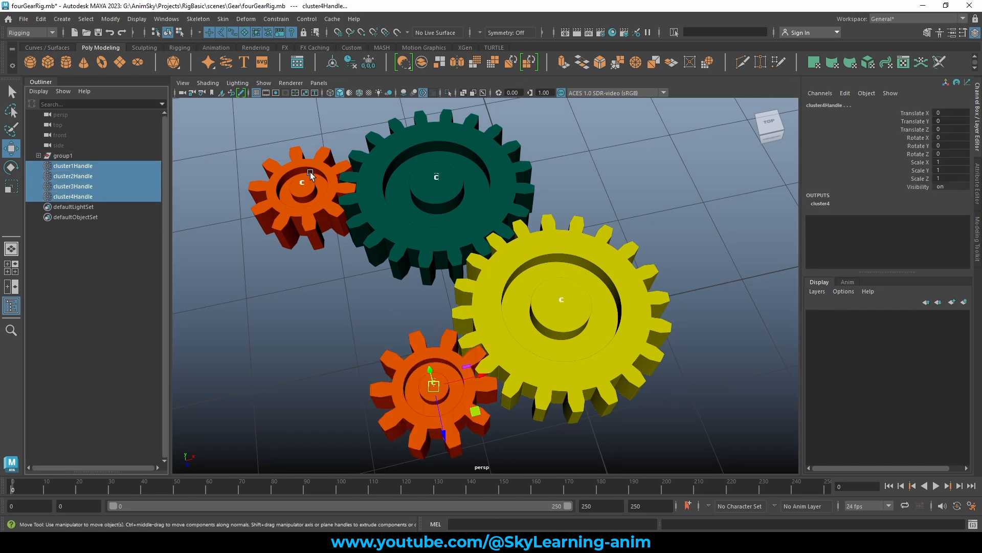
click(623, 195)
alt+drag(612, 289, 599, 271)
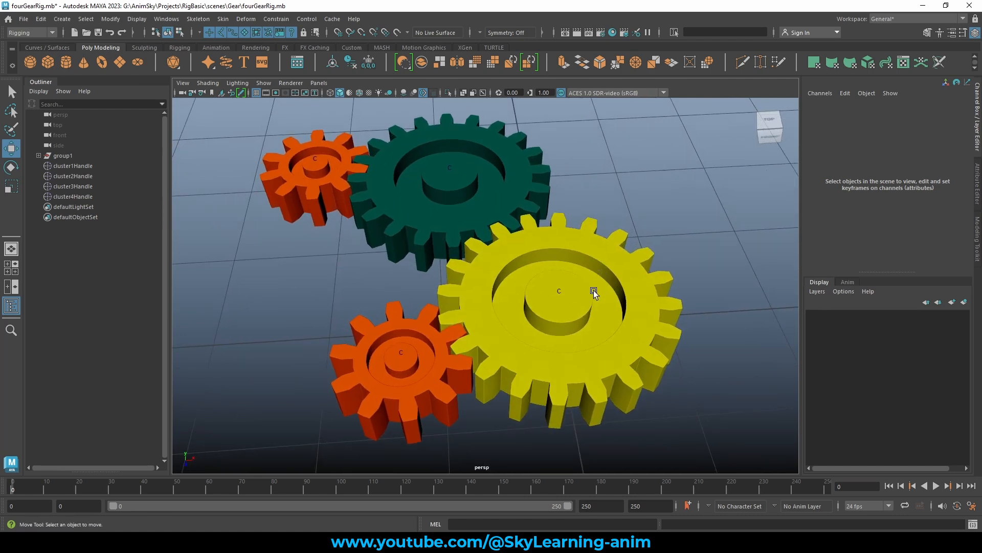
click(583, 306)
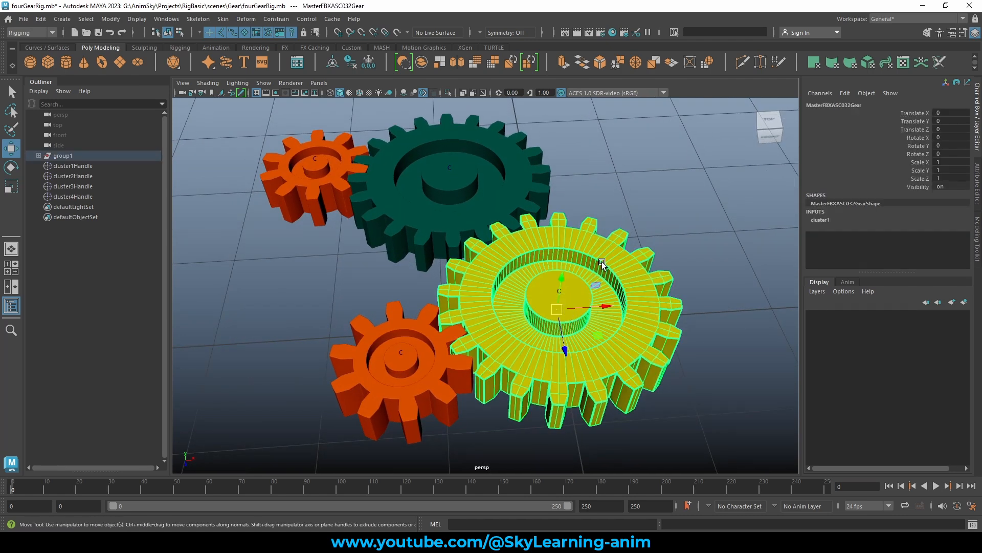
click(414, 194)
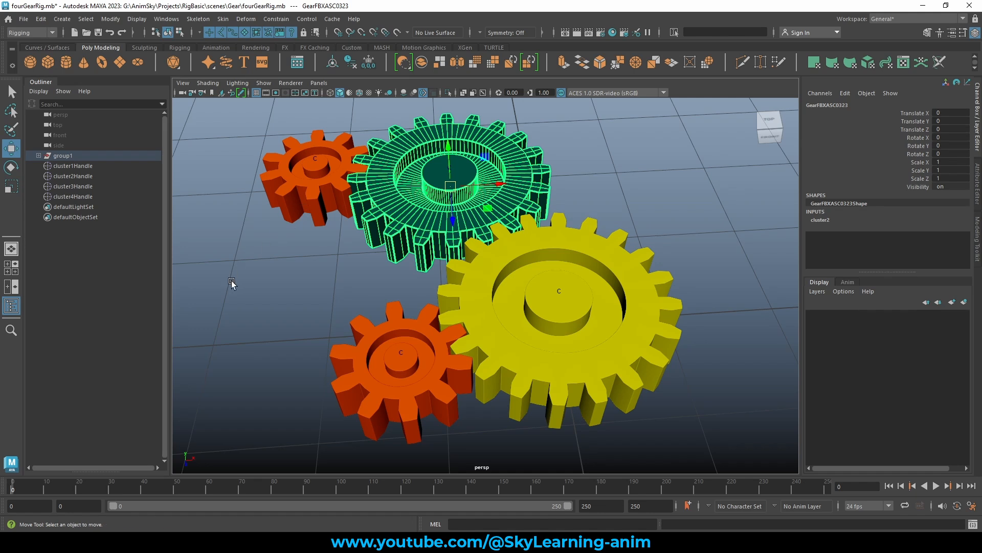
click(194, 125)
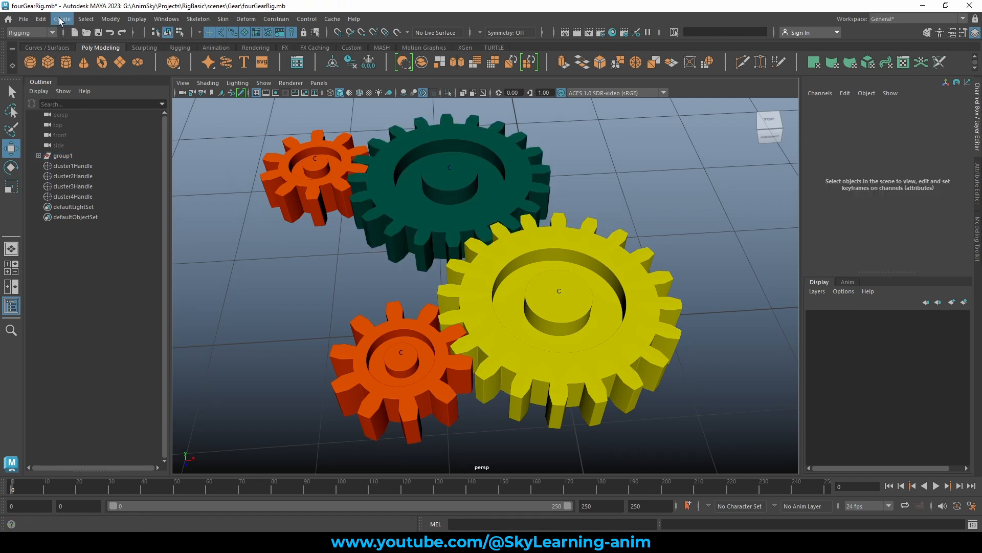
Create a locator and duplicate it three times so that each gear has its own
click(61, 19)
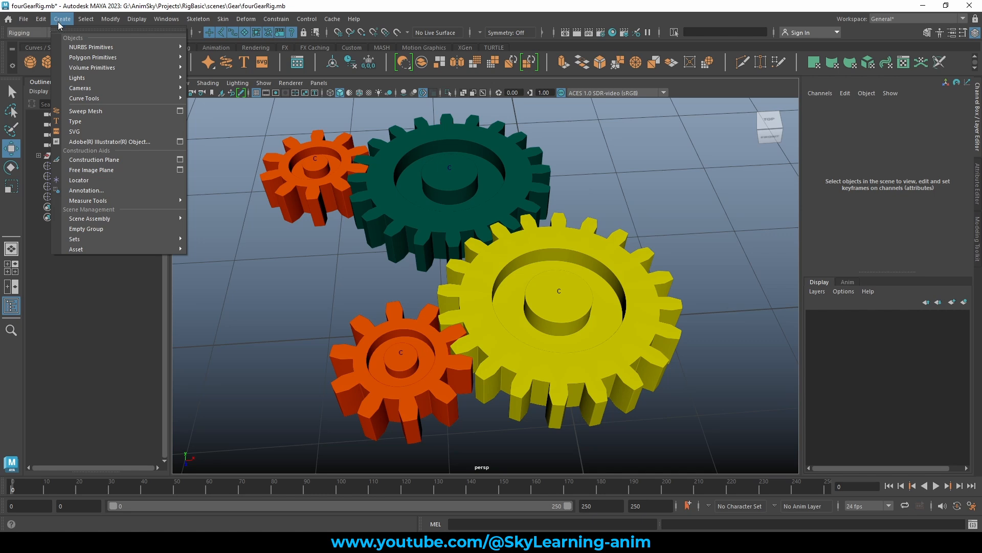
click(98, 180)
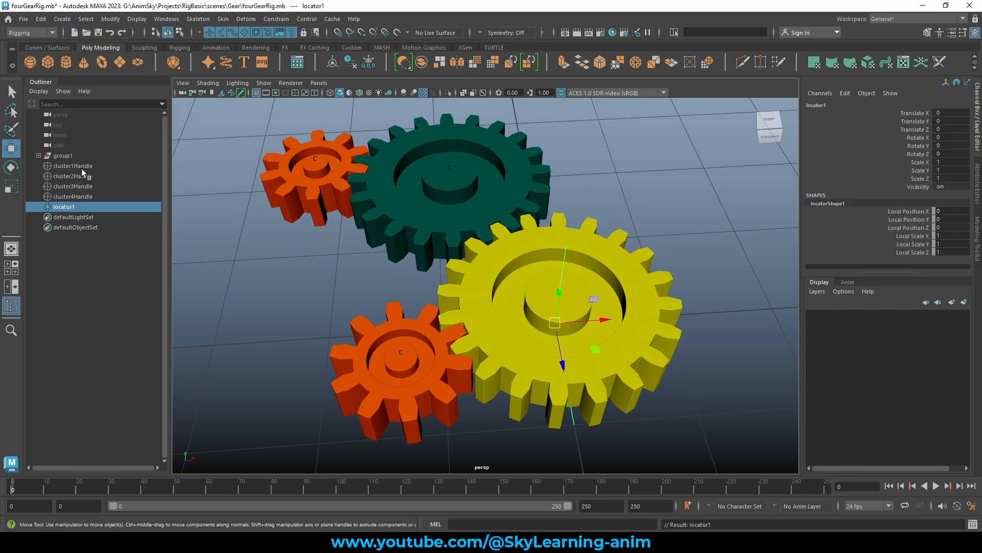
click(300, 184)
click(421, 247)
click(455, 295)
click(389, 326)
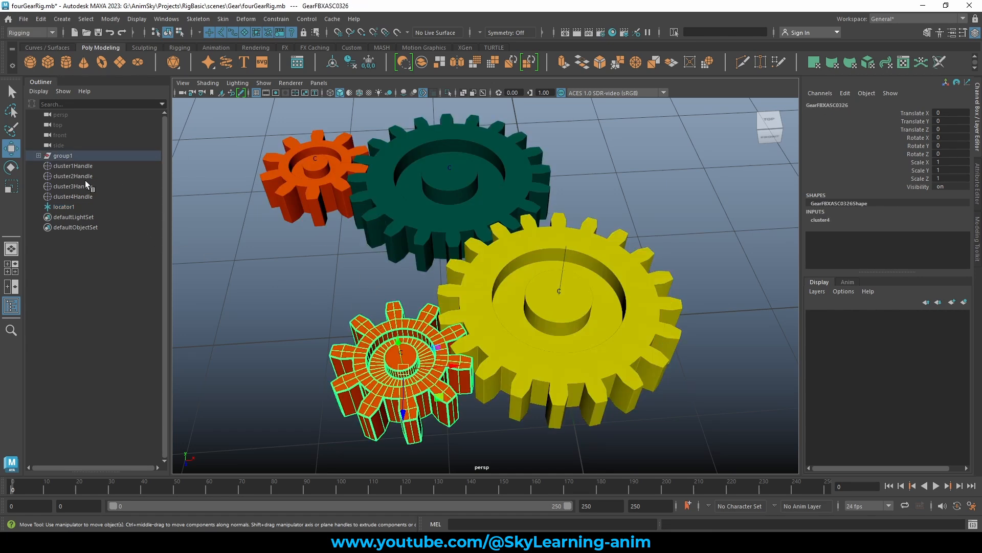
click(67, 209)
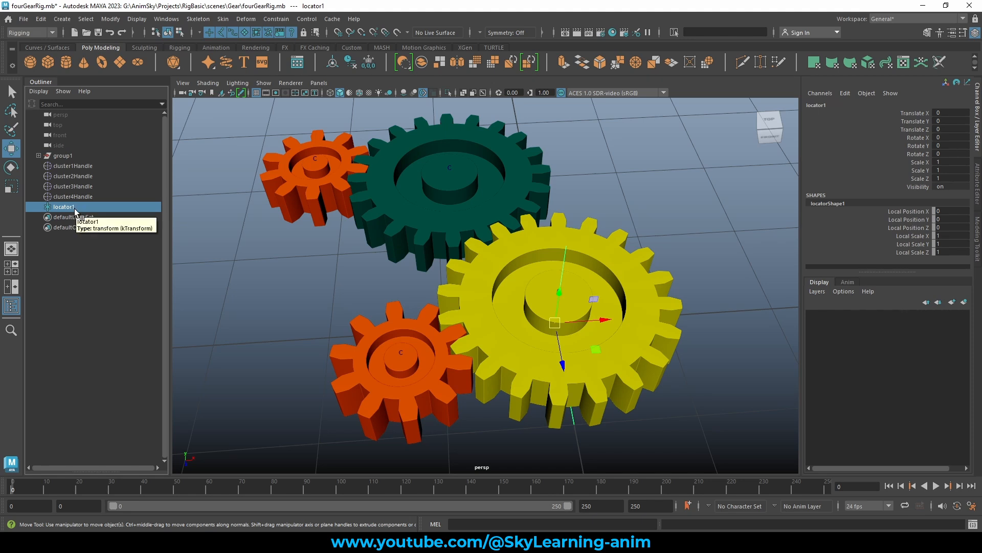
key(ctrl+d)
key(ctrl+d)
key(ctrl+d)
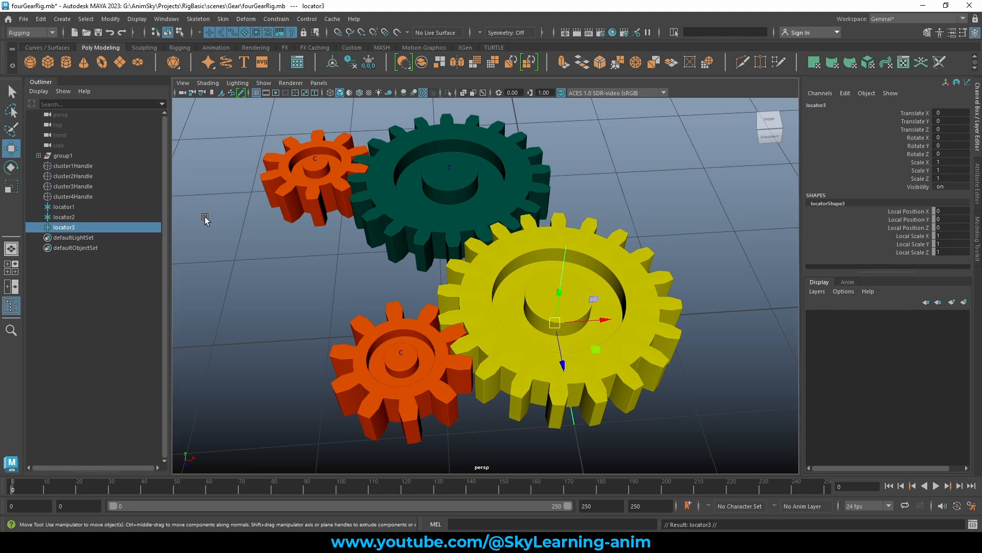
Rename the first two locators gear1_LOC and gear2_LOC
double_click(71, 208)
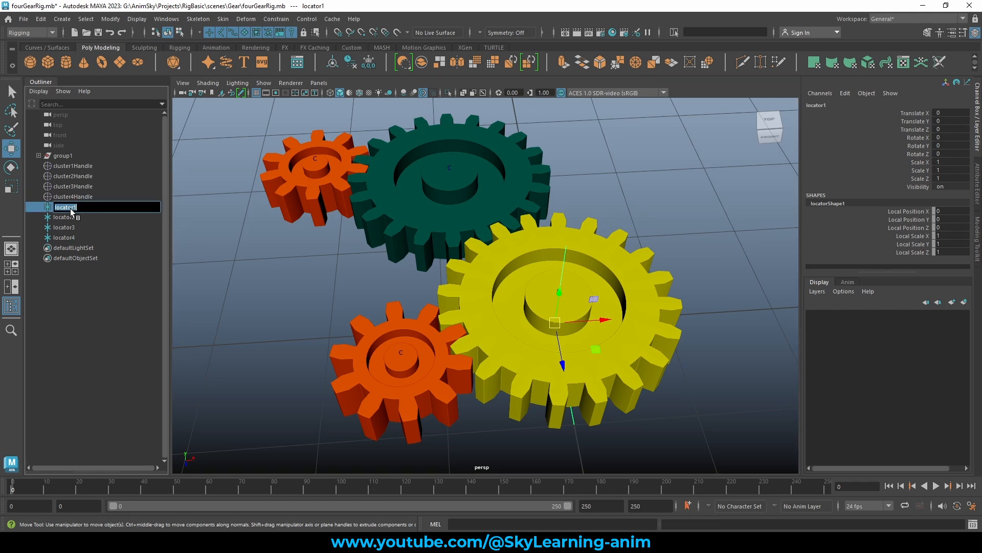
text(gear1_LOC)
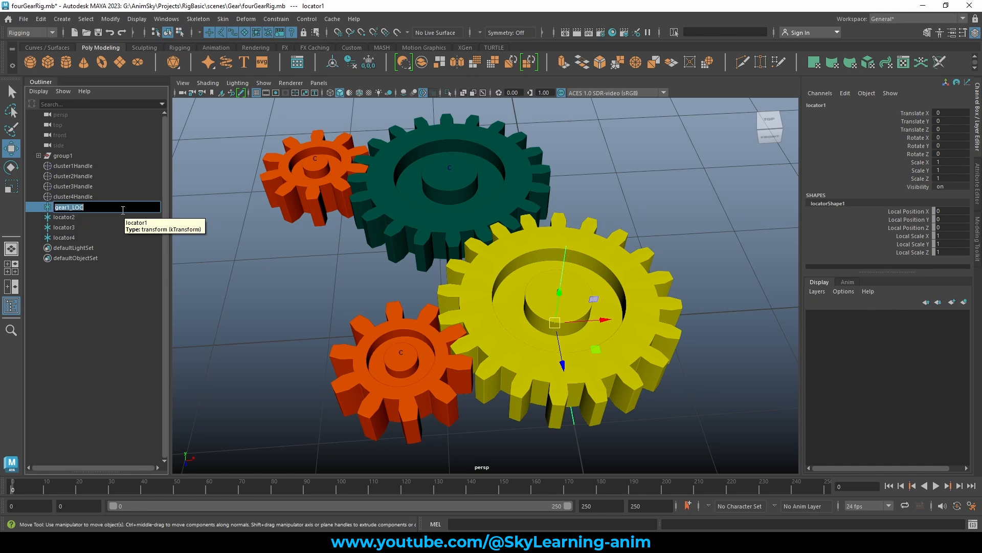
double_click(97, 218)
text(locator2.rotateY = -locator1.rotateY;)
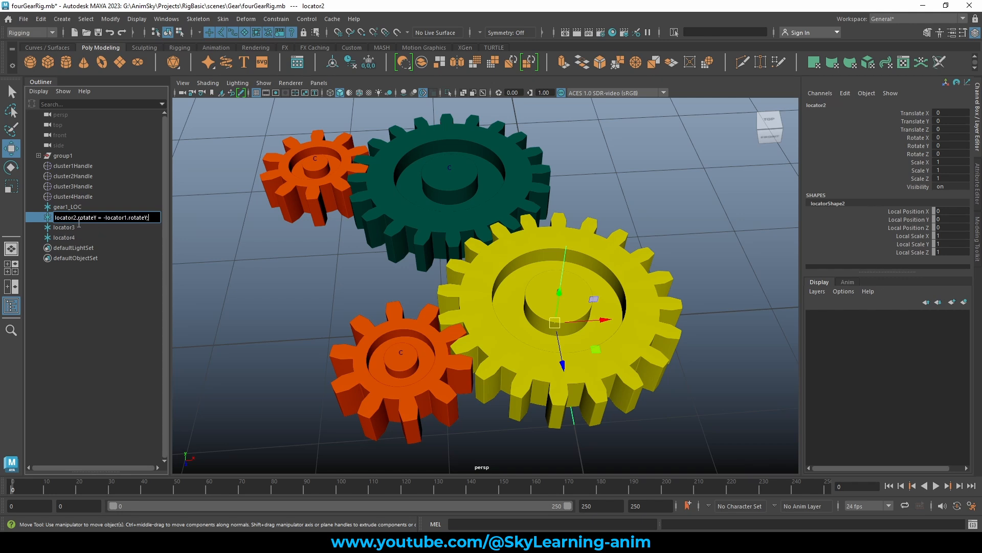
click(90, 206)
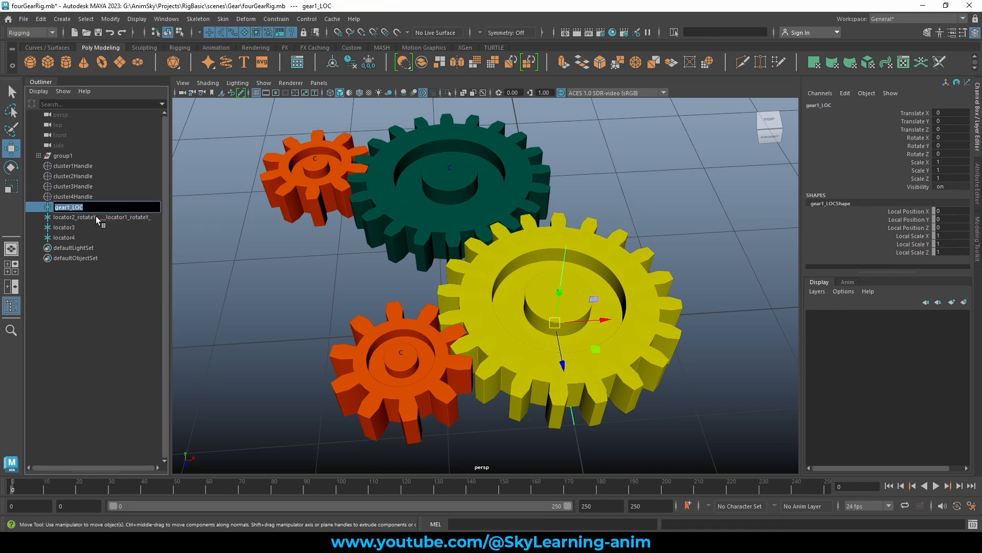
click(99, 219)
double_click(98, 219)
text(gear1_LOC)
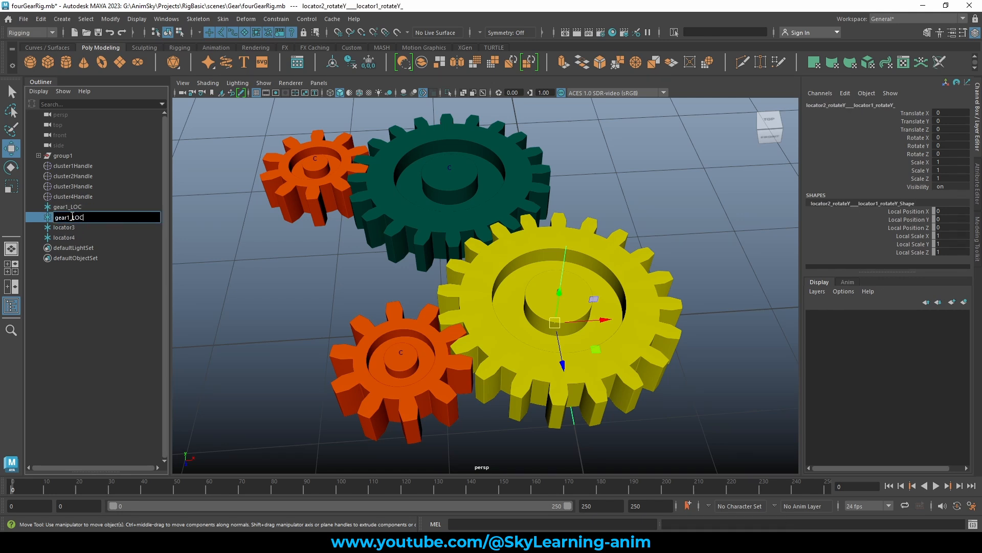
click(71, 218)
key(BackSpace)
text(2)
key(Return)
Rename the remaining two locators gear3_LOC and gear4_LOC, and select all four locators
double_click(76, 227)
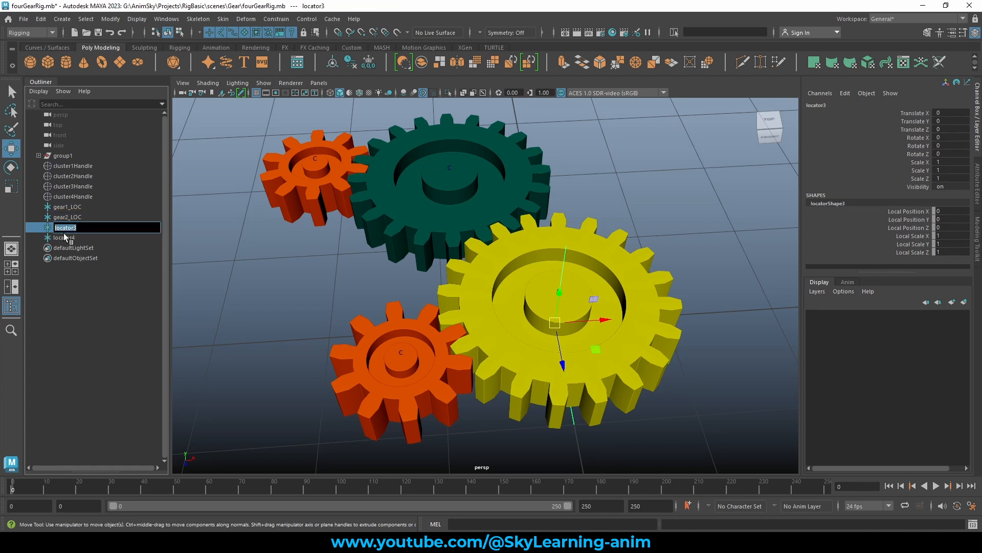
text(gear1_LOC)
key(BackSpace)
text(3)
key(Return)
double_click(77, 238)
text(gear1_LOC)
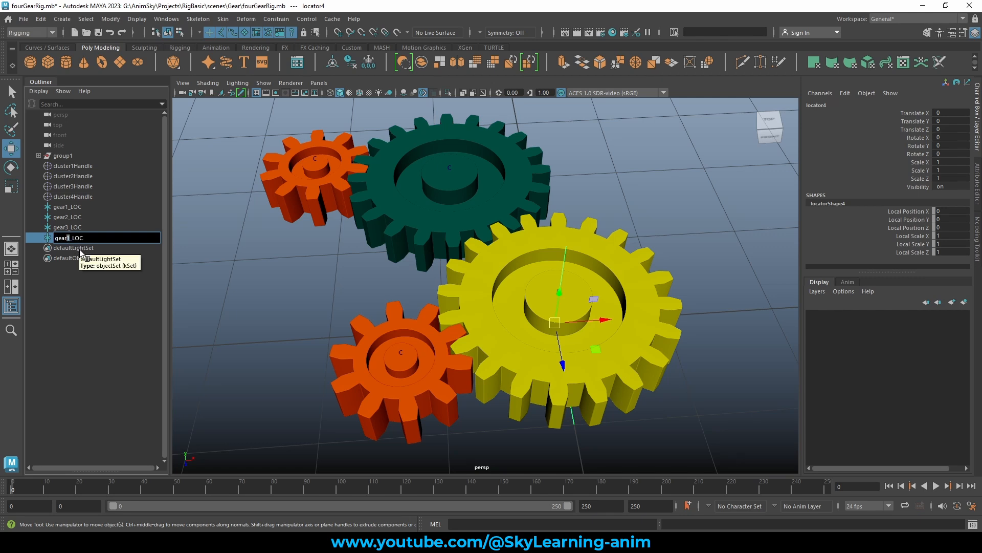
text(4)
drag(87, 211, 87, 238)
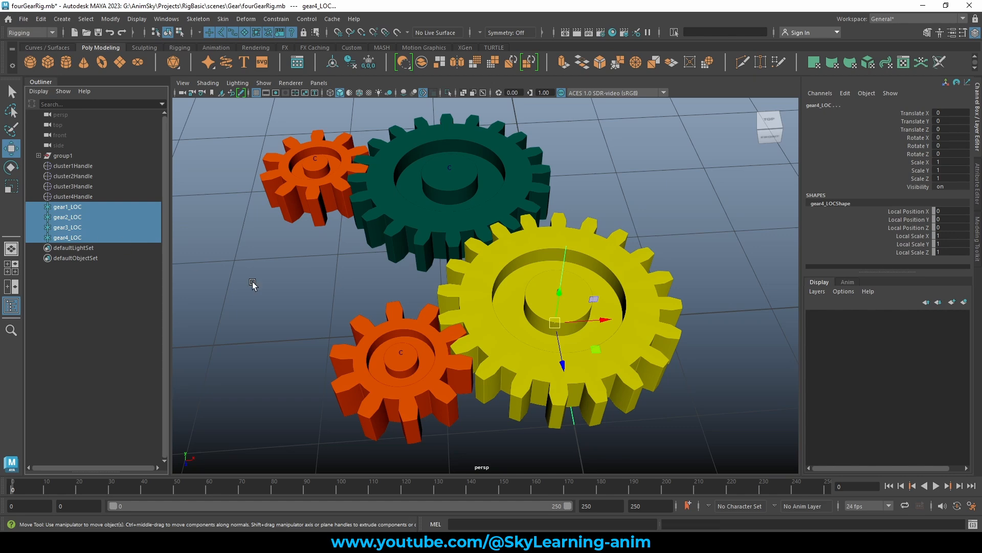
Match only the translation of gear1_LOC to cluster1Handle at the yellow gear's centre and check the locator's placement
alt+drag(429, 275, 499, 277)
click(77, 166)
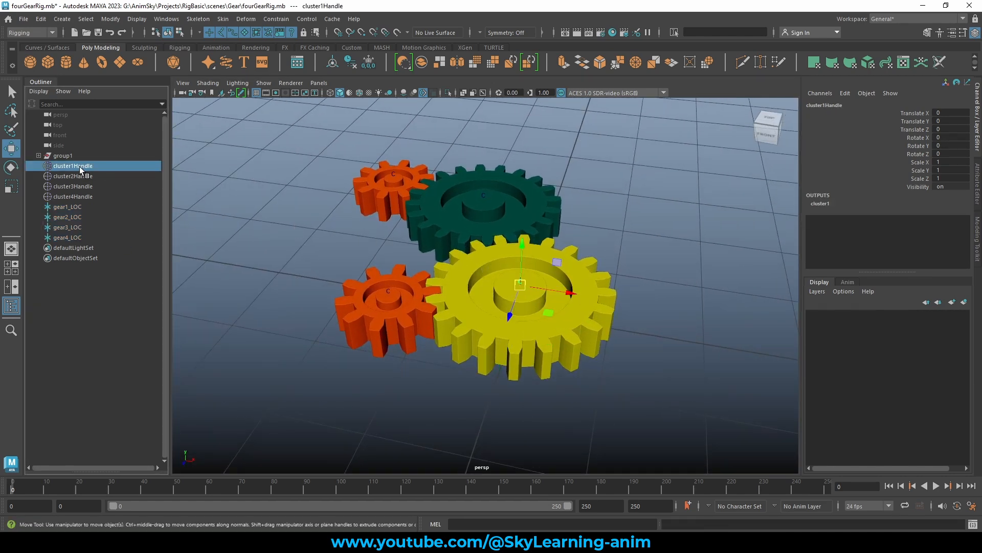
click(79, 208)
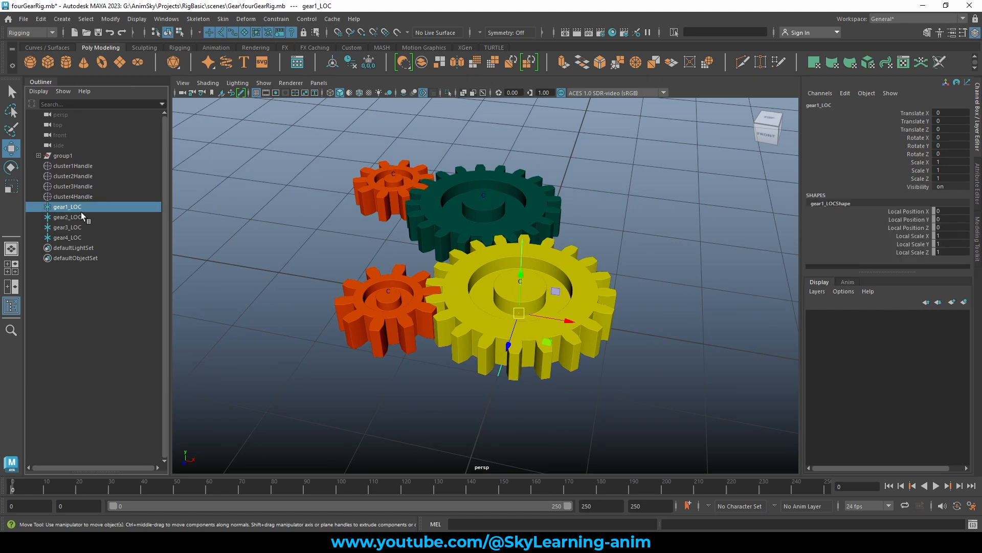
ctrl+click(86, 165)
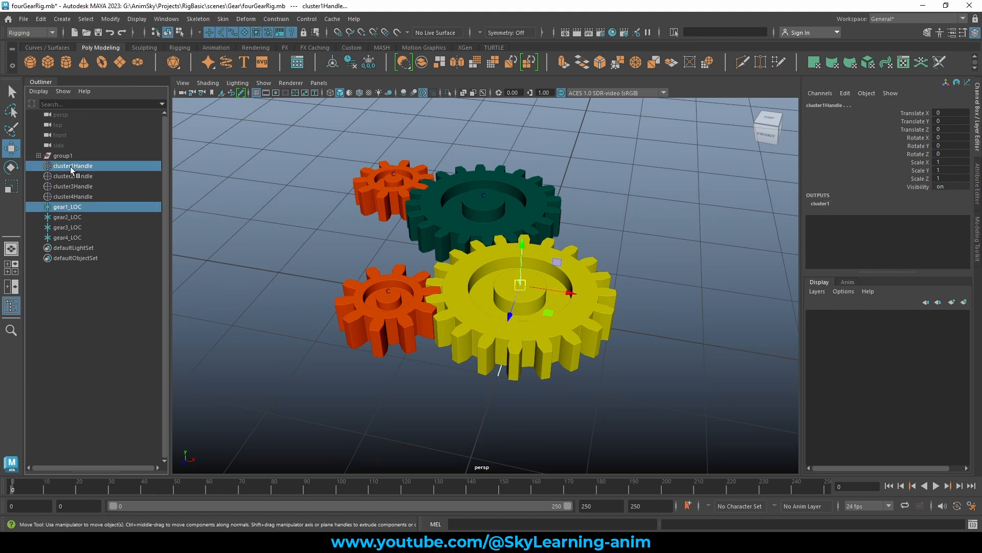
click(110, 18)
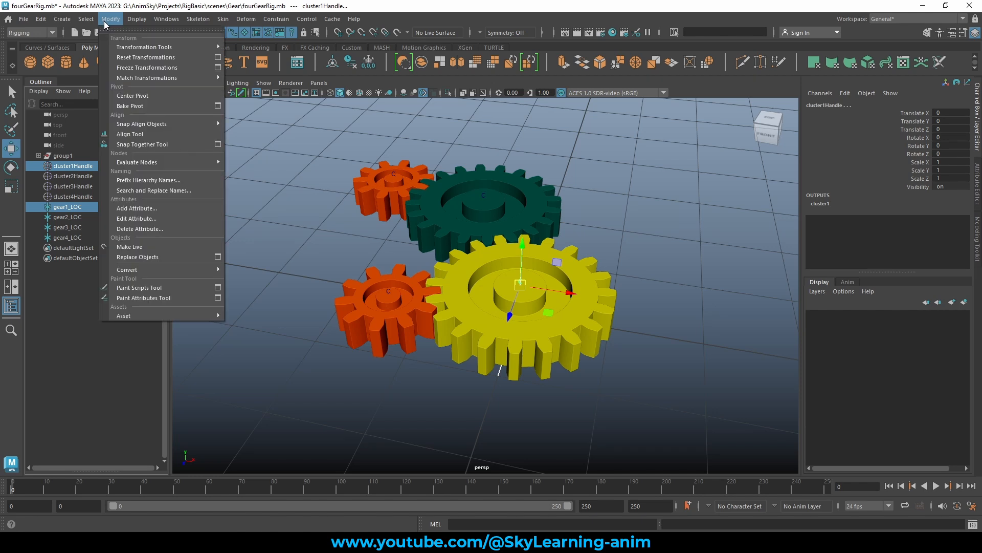
mouse_move(145, 78)
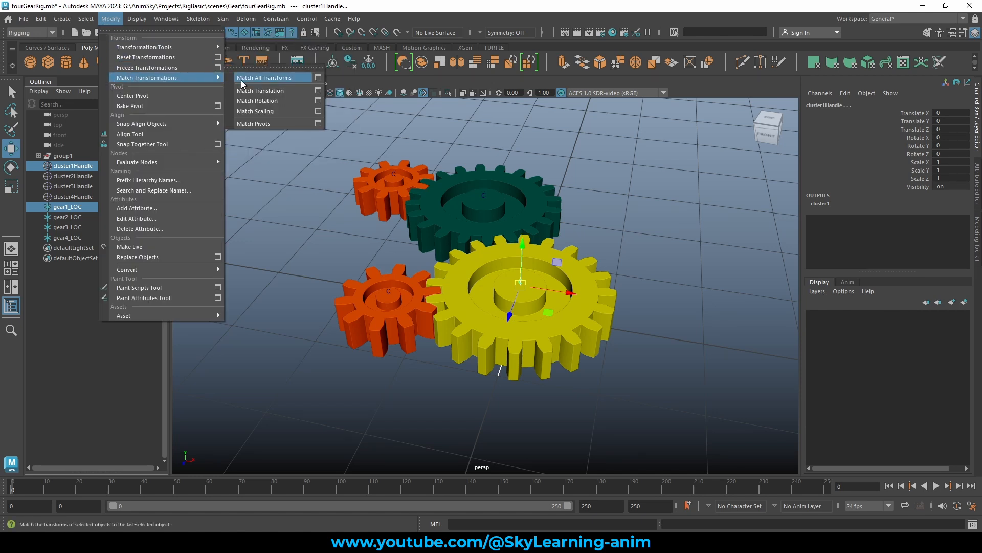
click(266, 91)
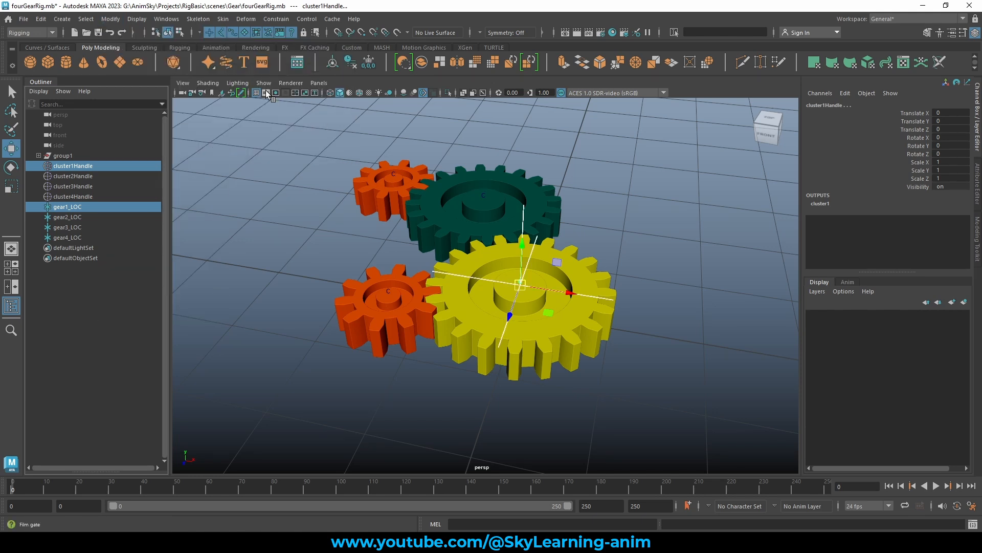
click(67, 206)
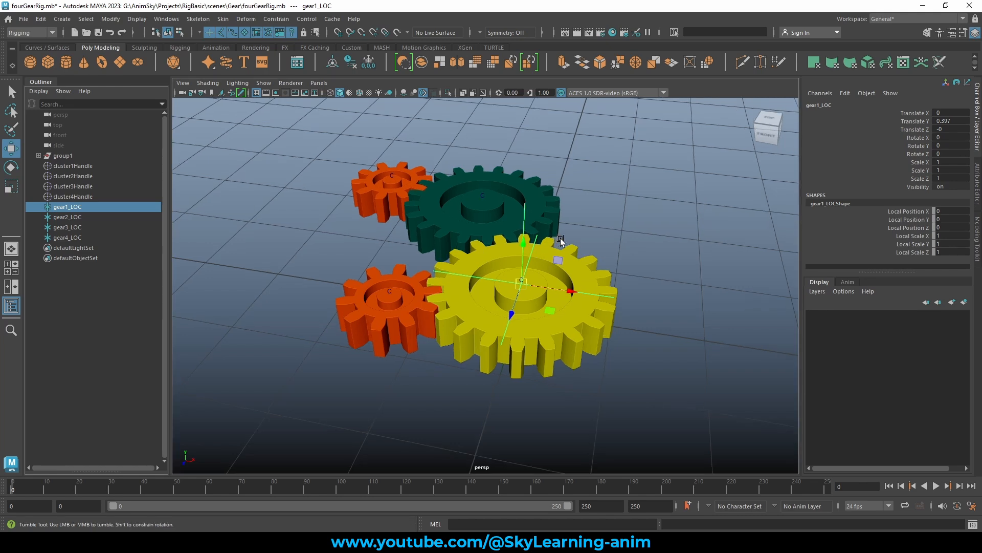
alt+drag(537, 248, 556, 287)
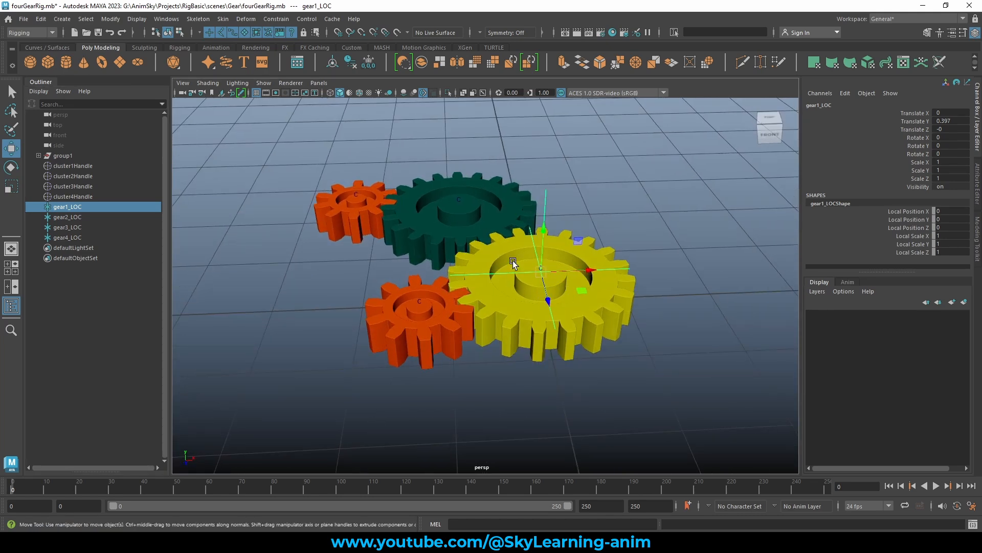
click(82, 167)
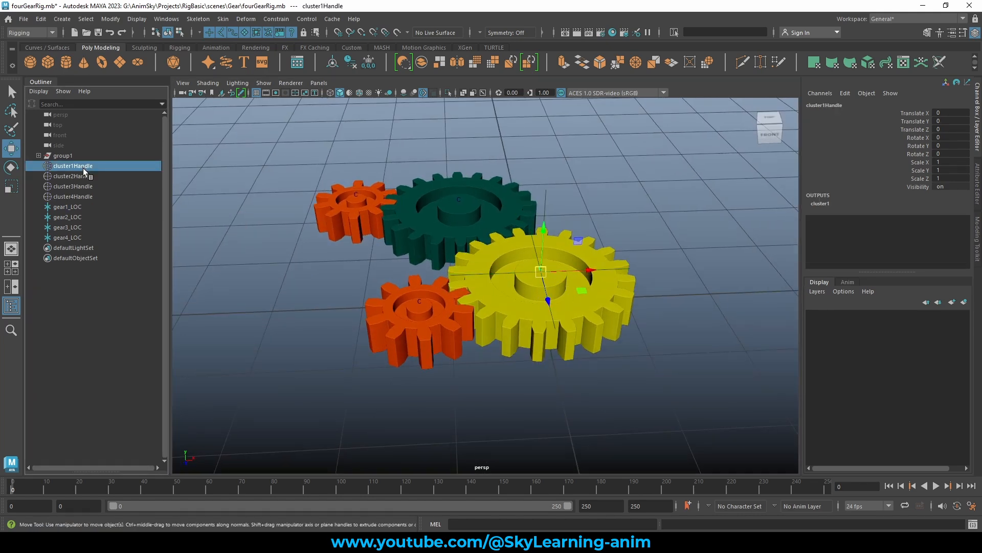
Delete cluster1Handle, and point-constrain gear2_LOC to cluster2Handle on all axes without maintaining offset
key(Delete)
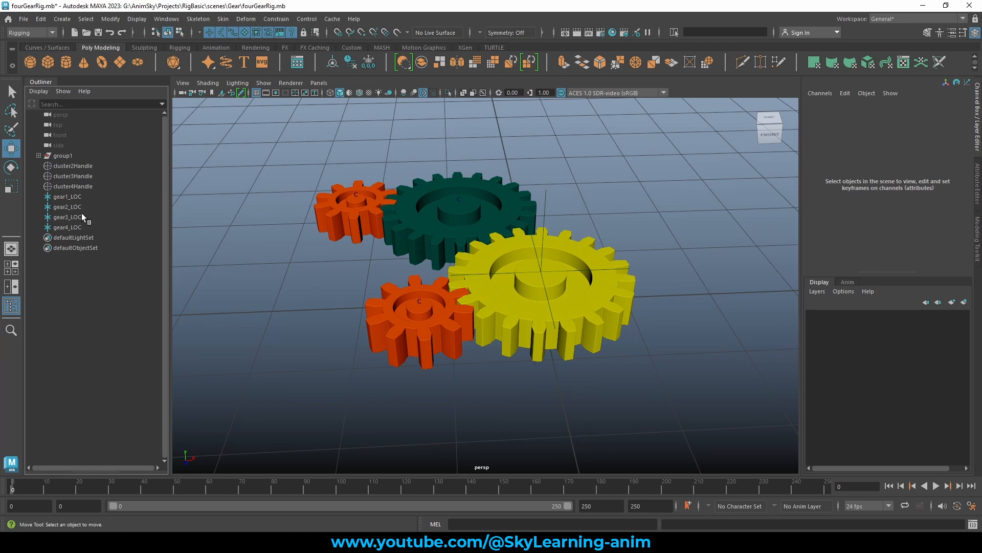
click(72, 167)
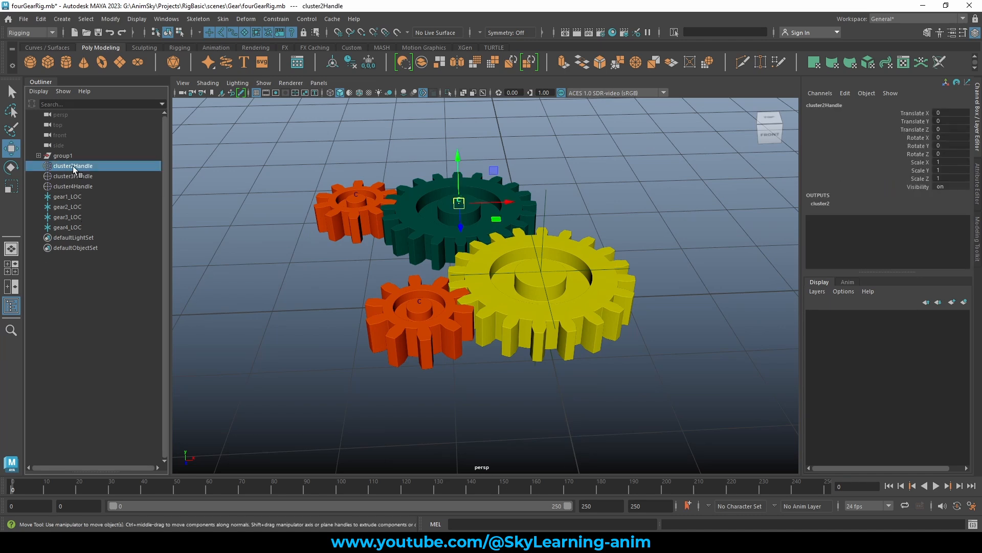
ctrl+click(78, 208)
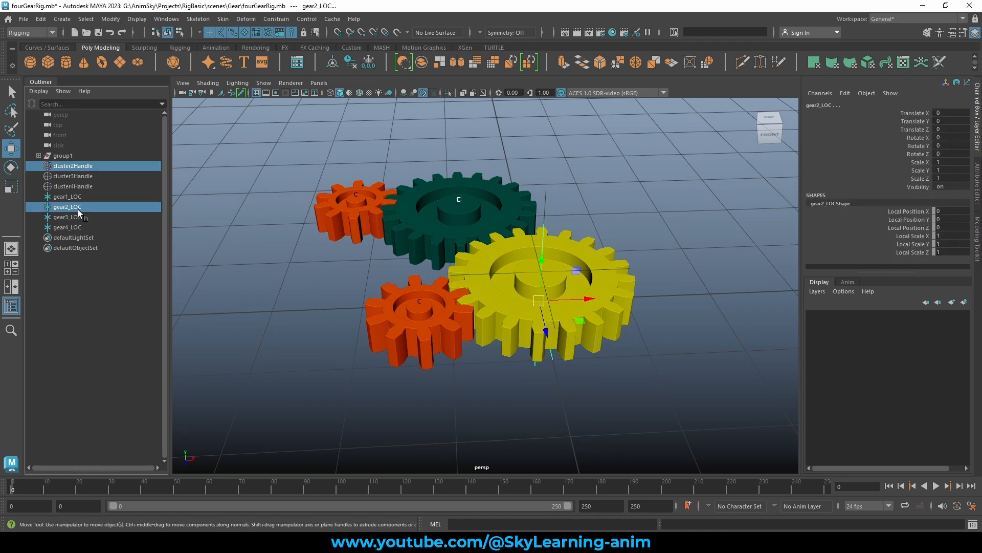
click(277, 19)
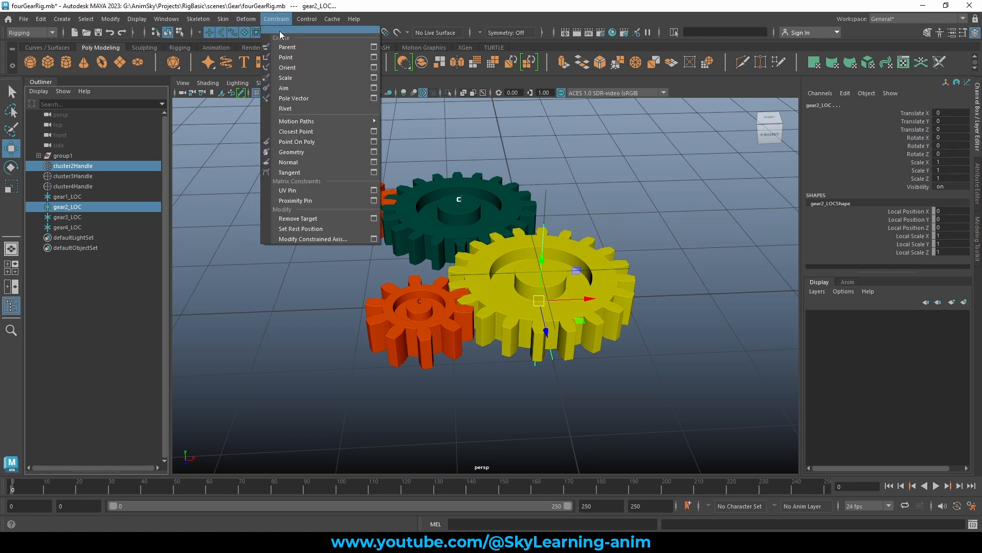
click(374, 57)
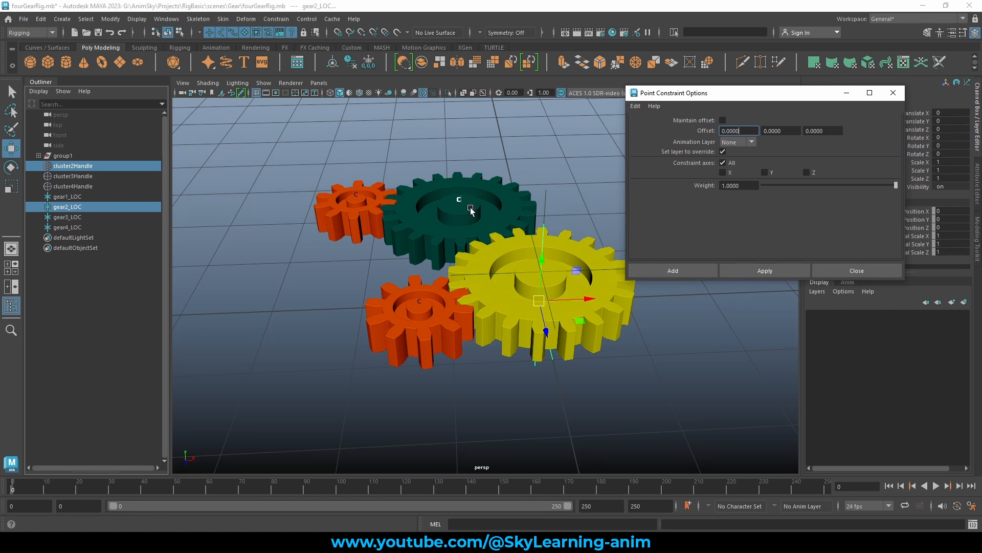
drag(724, 97, 739, 92)
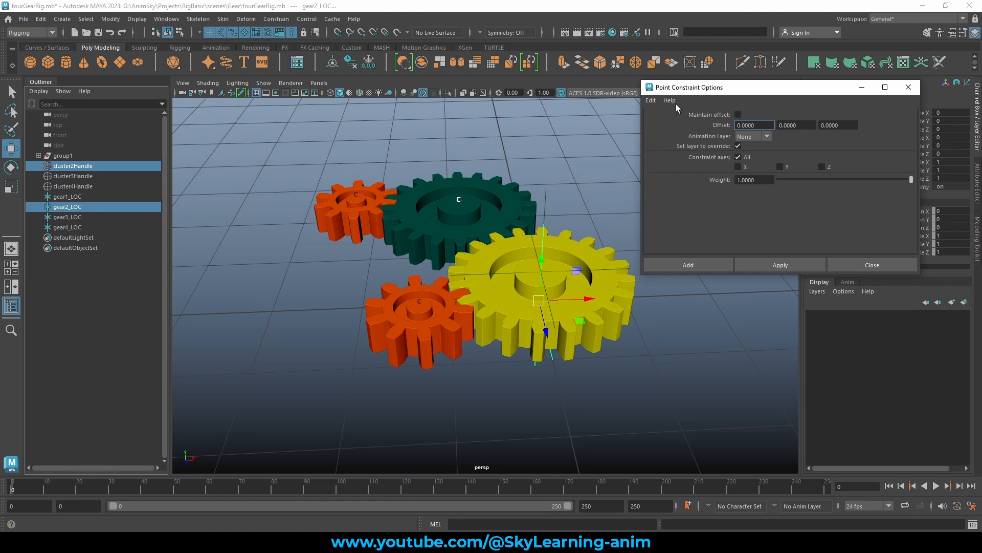
drag(673, 90, 680, 88)
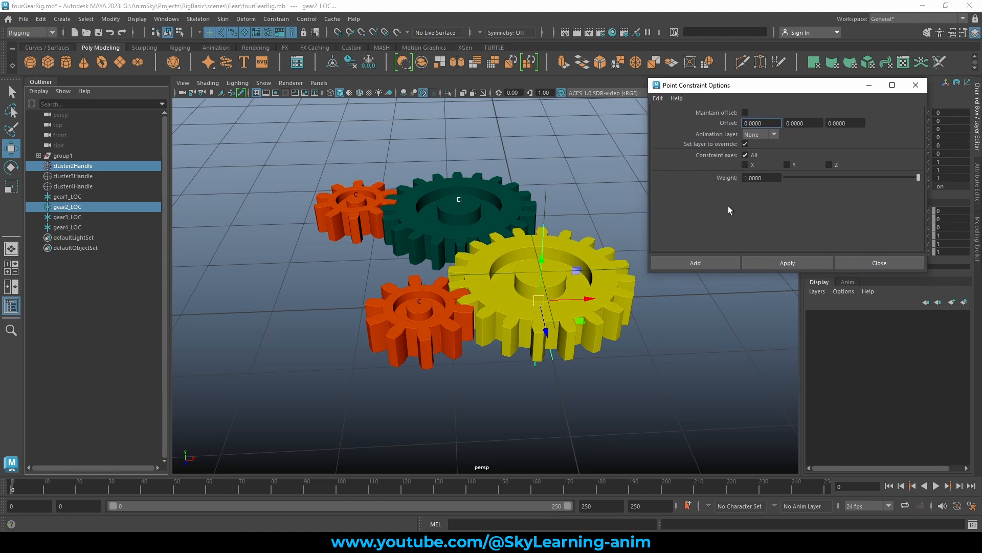
click(696, 262)
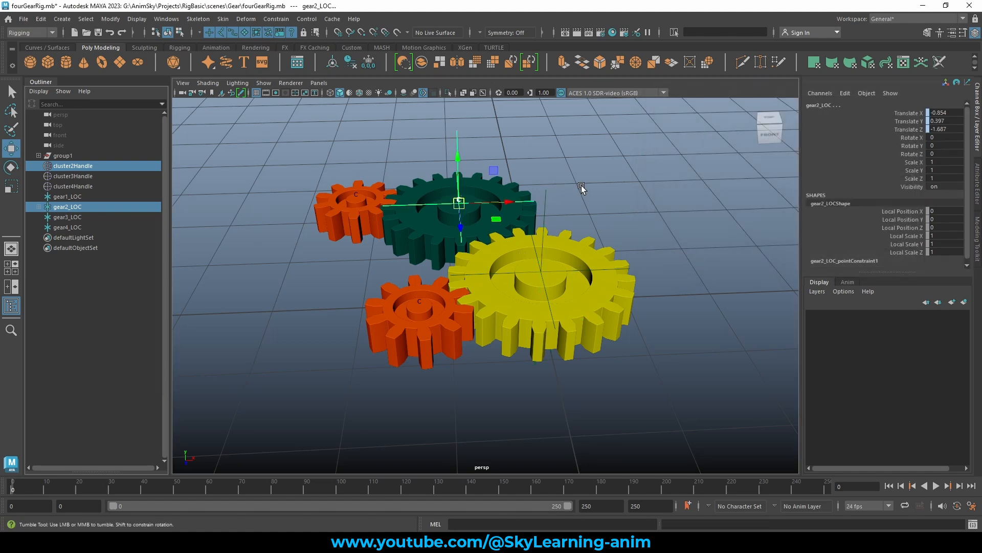
mouse_move(581, 185)
alt+mouse_down()
mouse_move(597, 187)
mouse_move(562, 187)
alt+mouse_up()
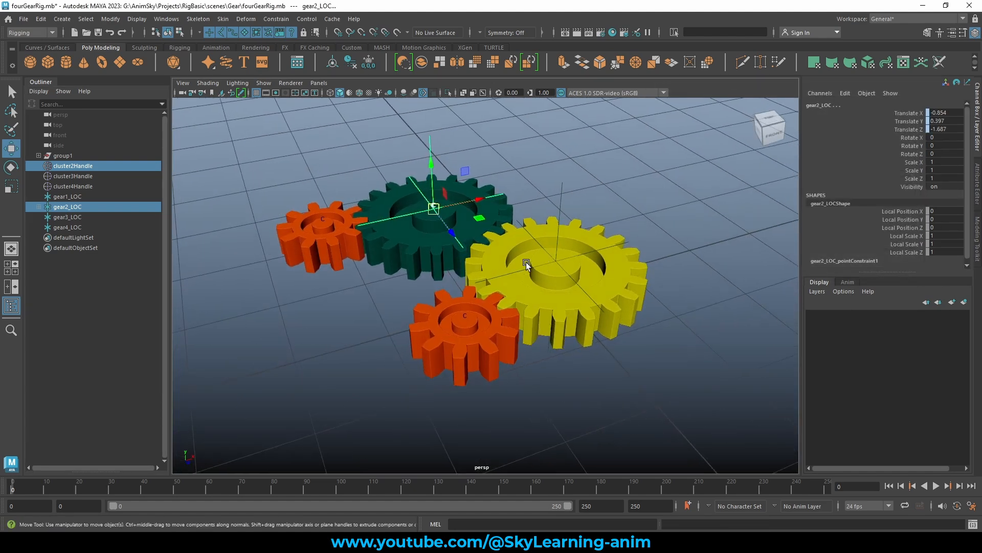
Point-constrain gear3_LOC to cluster3Handle on all axes without maintaining offset
click(89, 177)
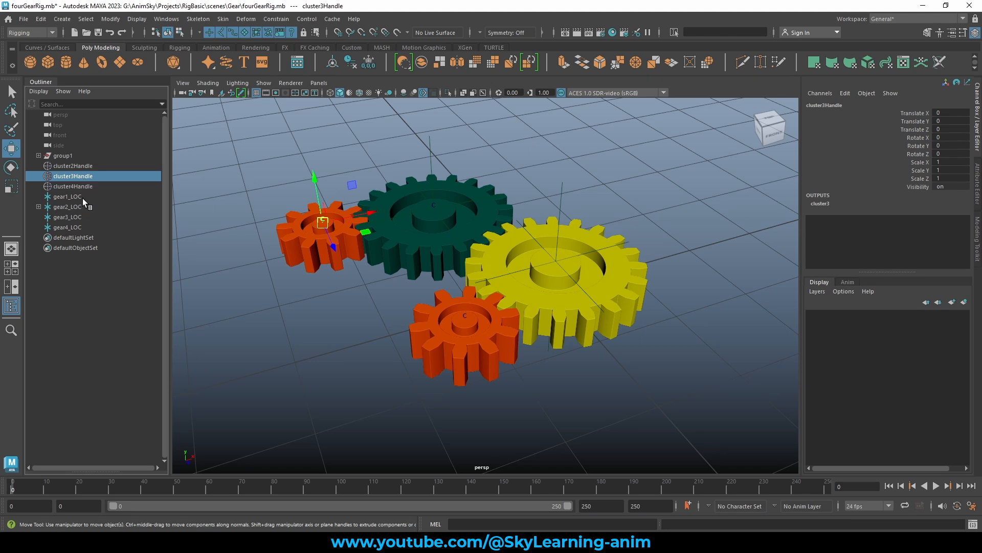
ctrl+click(77, 218)
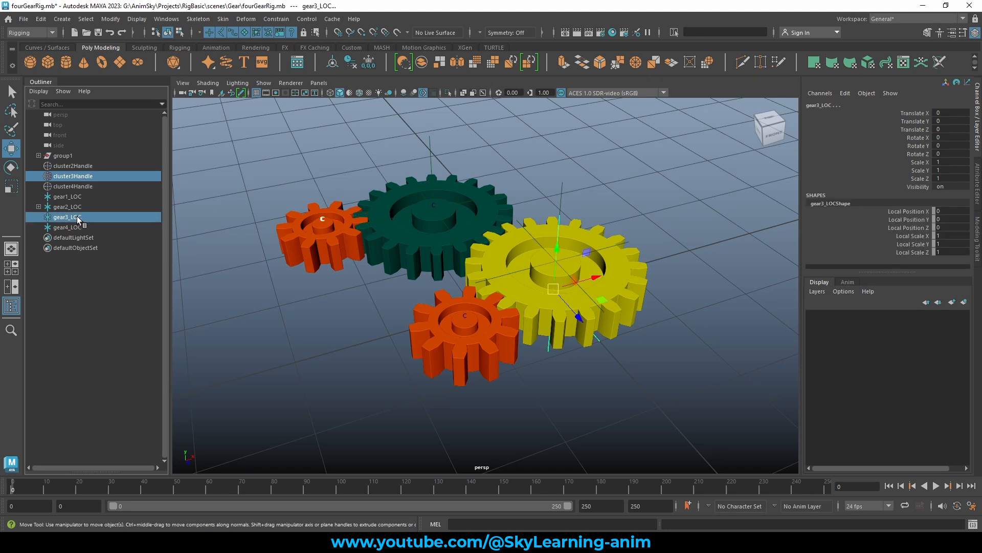
click(269, 20)
click(376, 54)
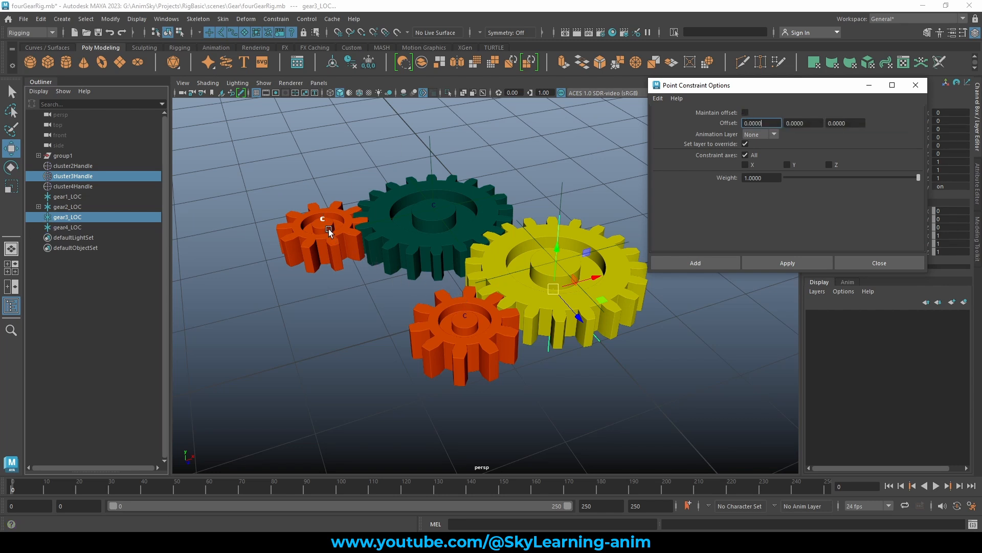
click(699, 263)
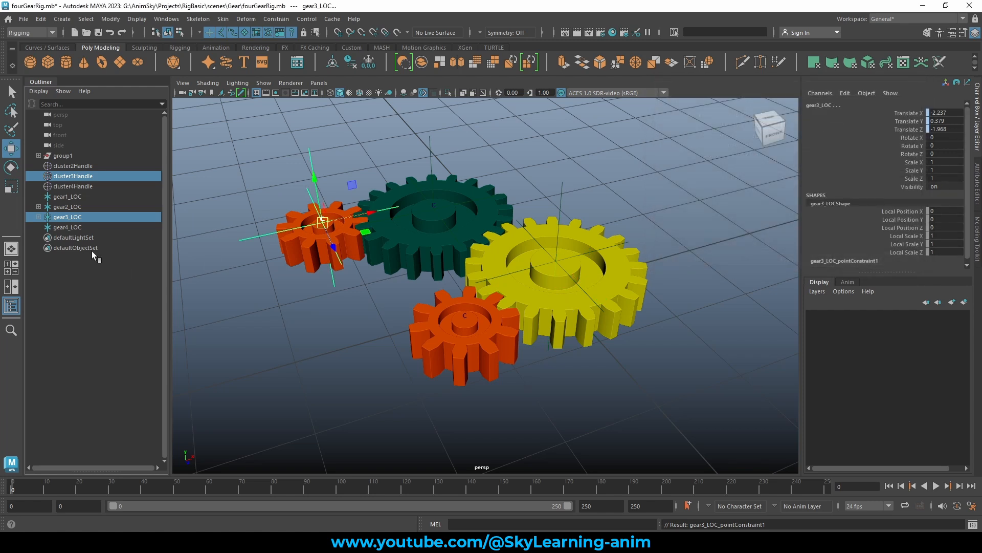
Repeat the point constraint to snap gear4_LOC to cluster4Handle at the front orange gear's centre
click(76, 185)
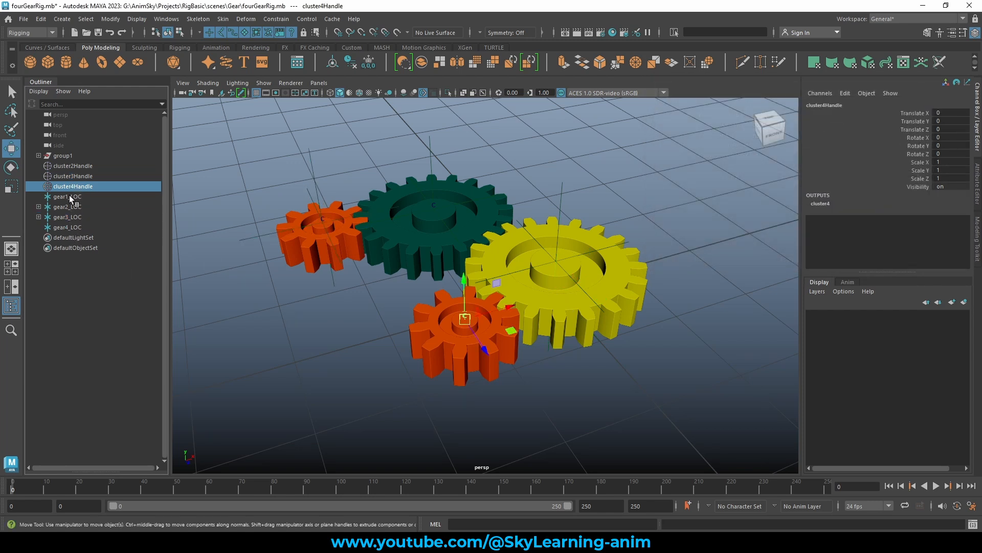
ctrl+click(84, 226)
key(g)
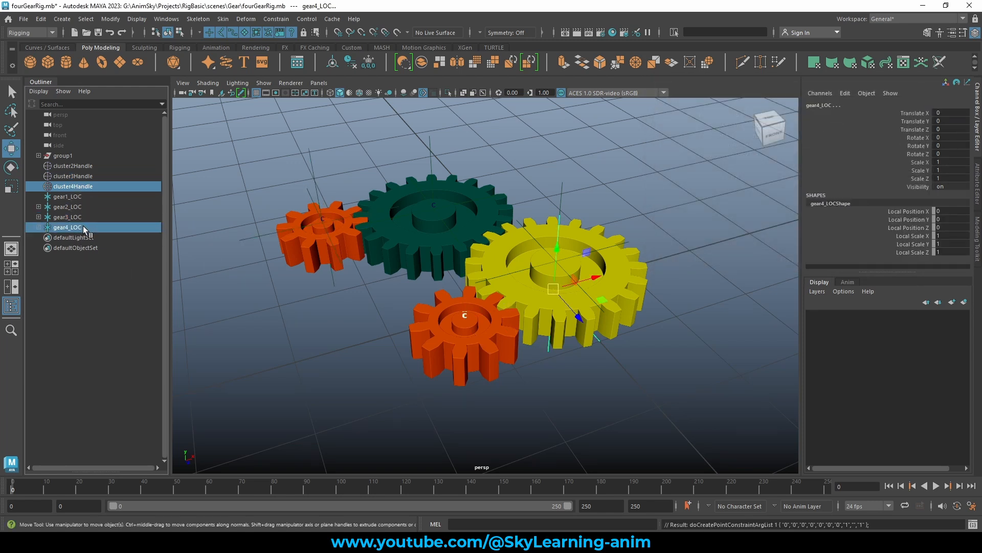
Inspect gear3_LOC's point constraint, delete cluster2Handle, cluster3Handle and cluster4Handle, and check the locators' placement in the gears
click(38, 217)
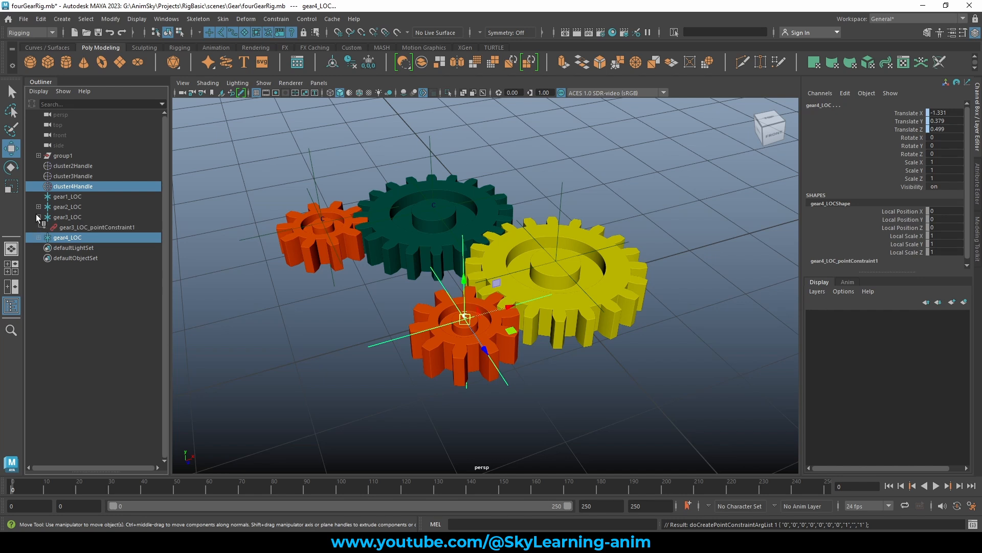
click(82, 226)
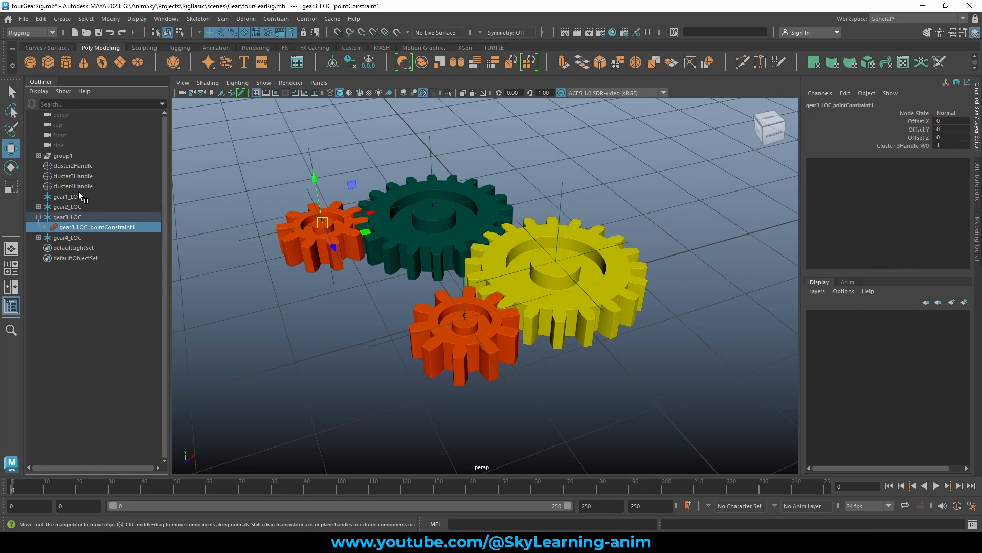
drag(72, 167, 76, 186)
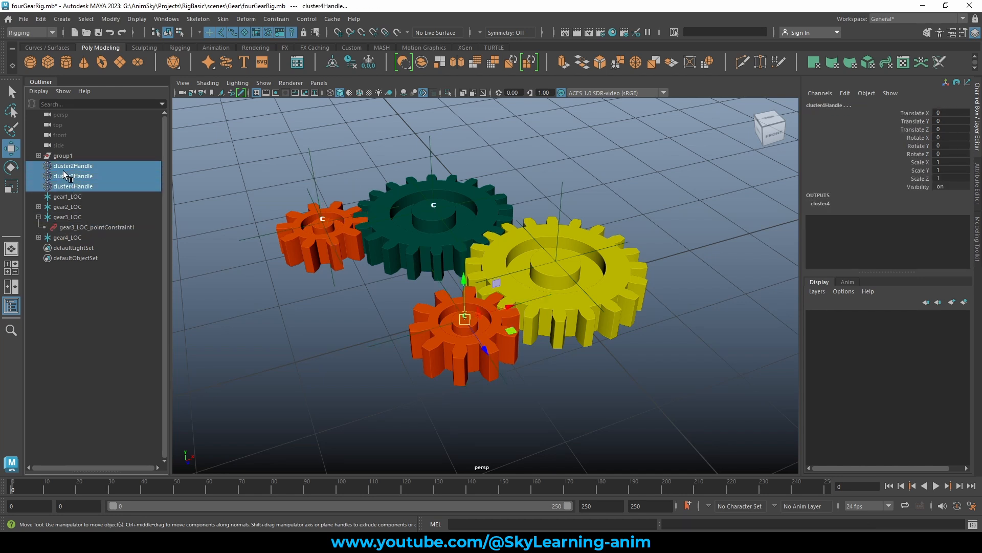
key(Delete)
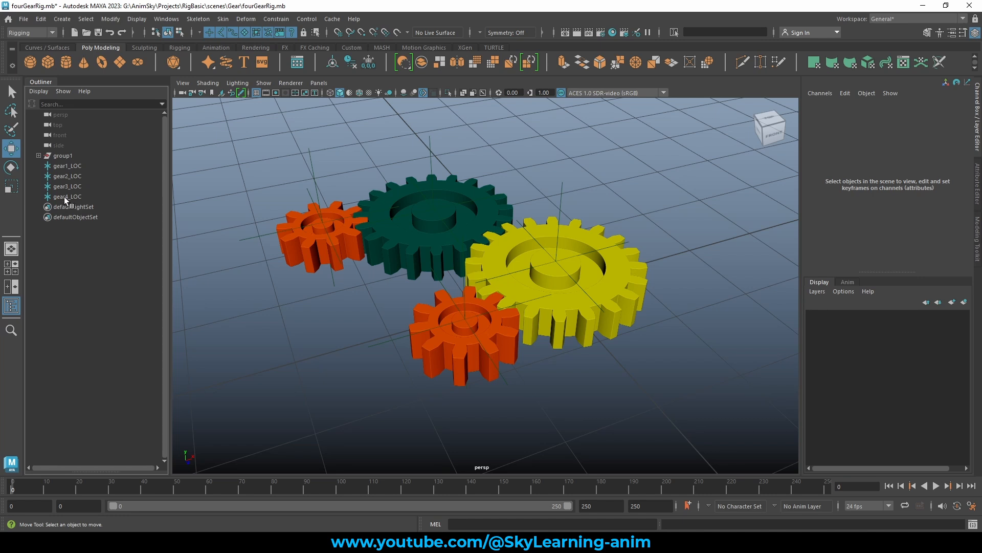
click(63, 186)
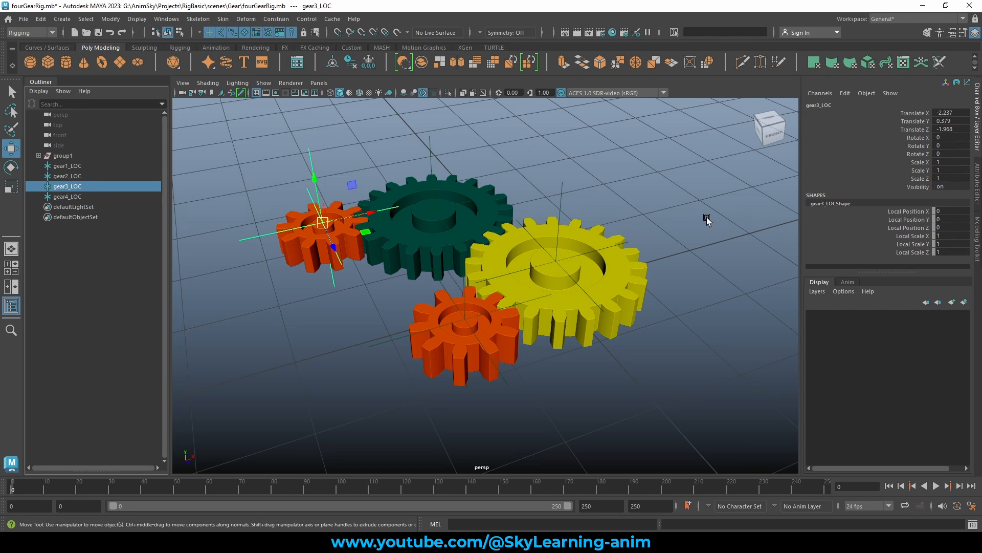
alt+drag(693, 212, 586, 225)
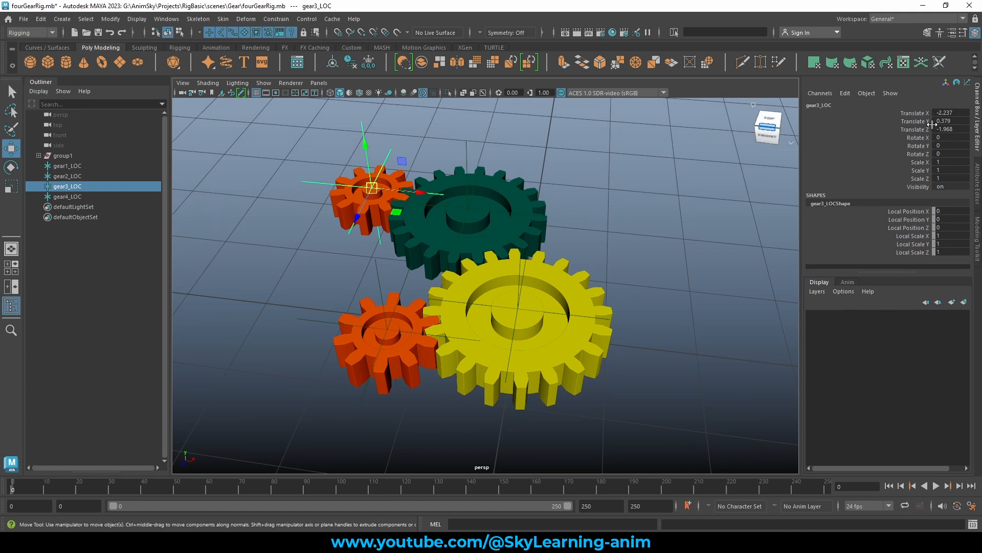
click(640, 215)
alt+drag(641, 215, 658, 308)
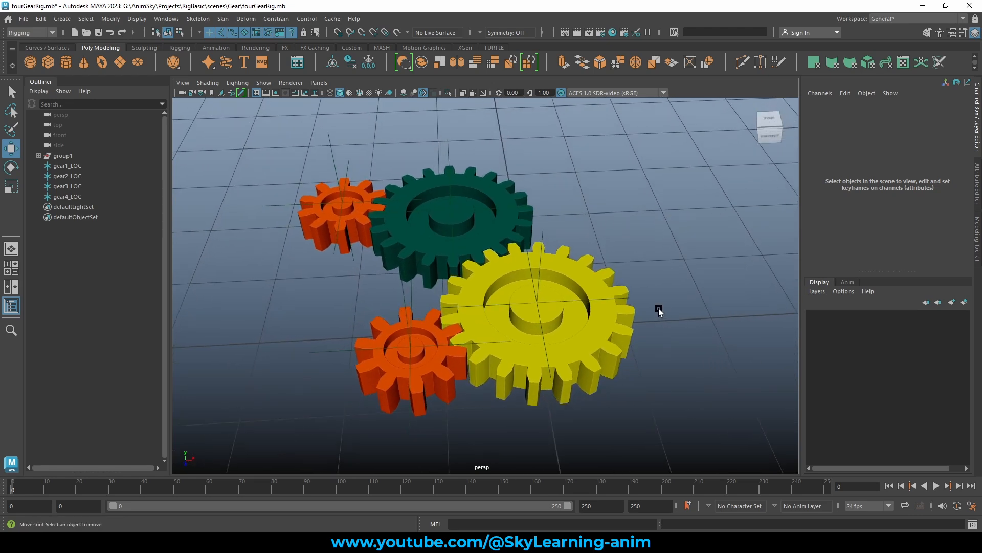
Parent-constrain the yellow gear to gear1_LOC, using reset constraint settings with Maintain offset on and all translate and rotate axes
click(570, 300)
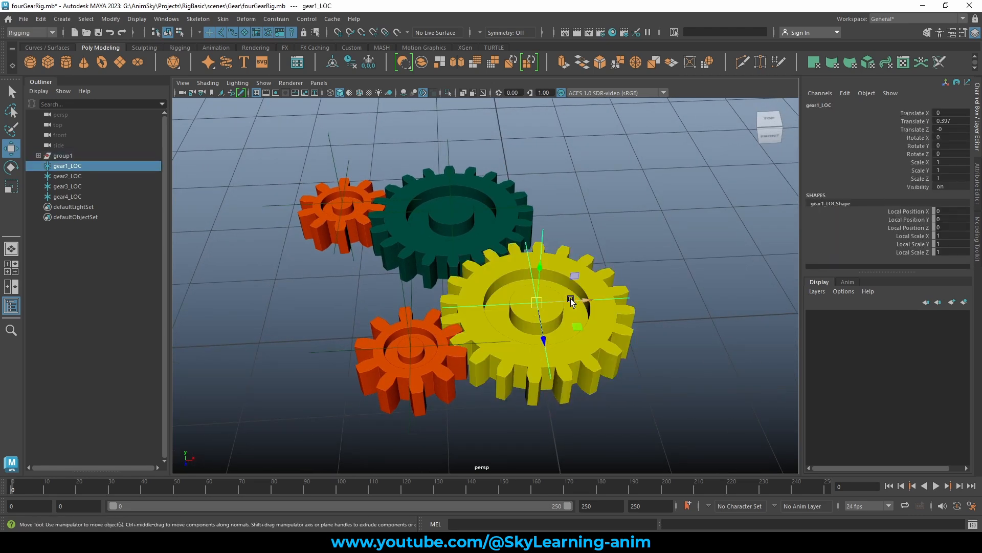
key(q)
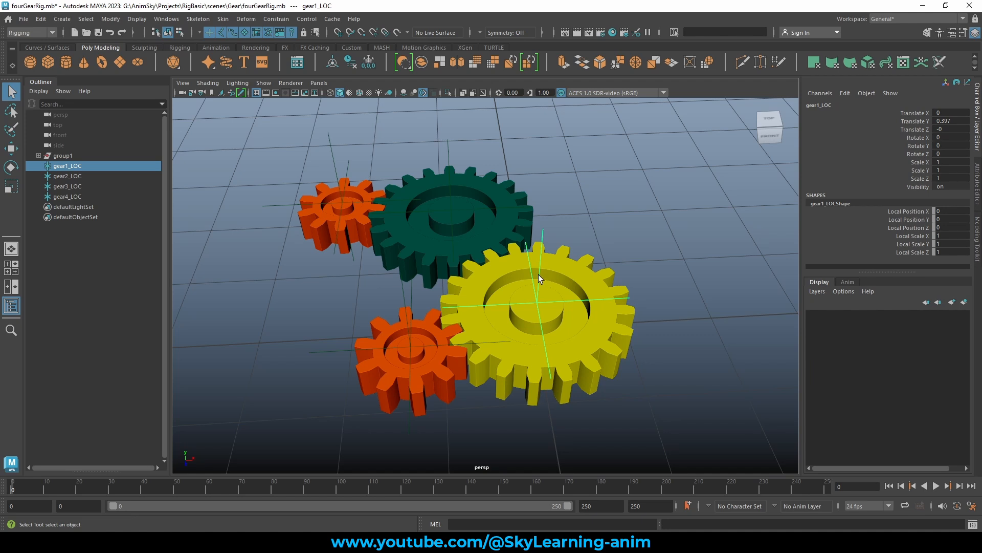
alt+drag(609, 272, 584, 277)
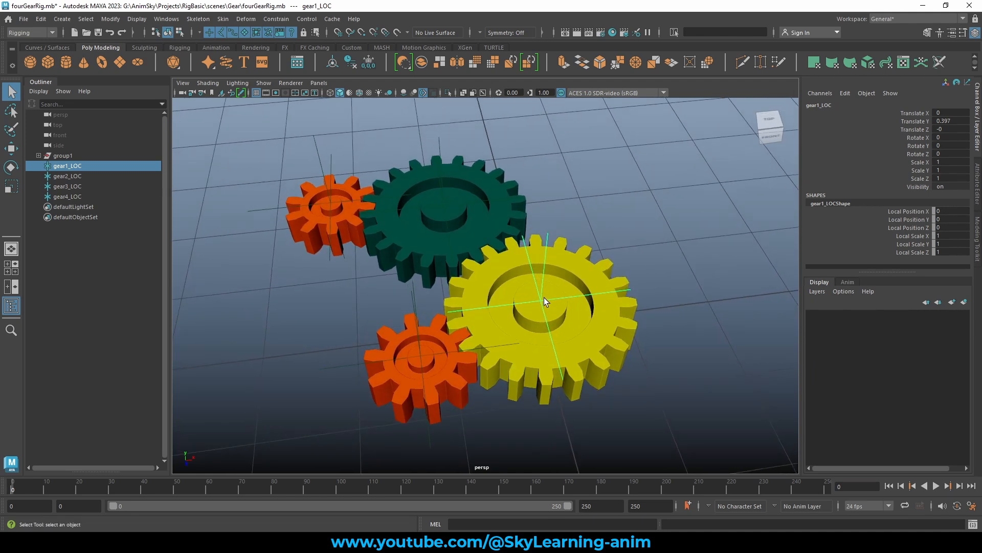
click(575, 265)
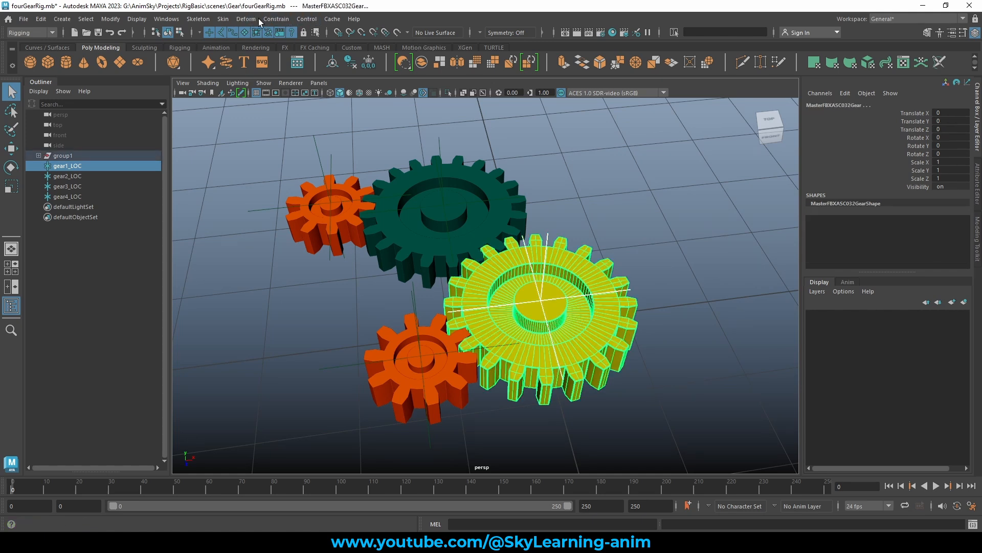
click(277, 19)
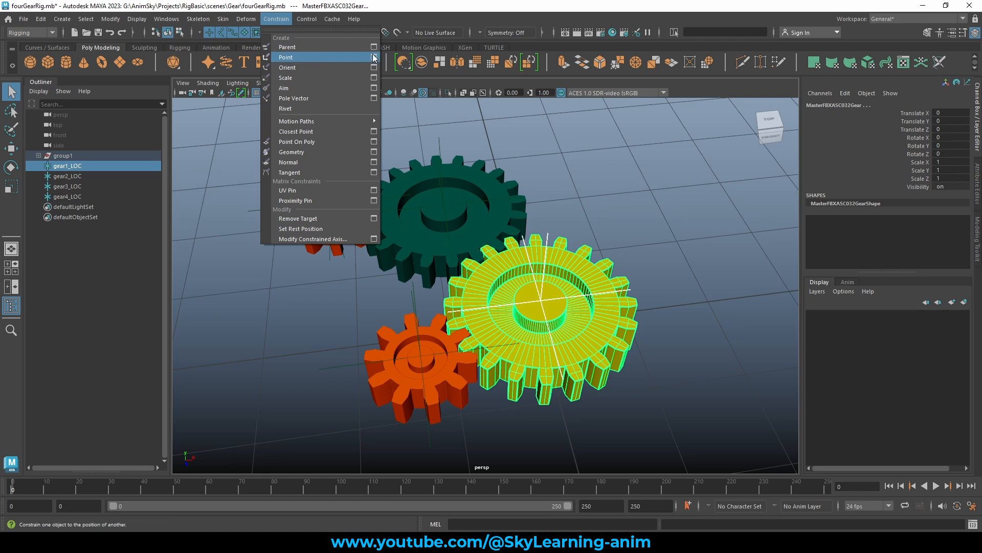
click(374, 47)
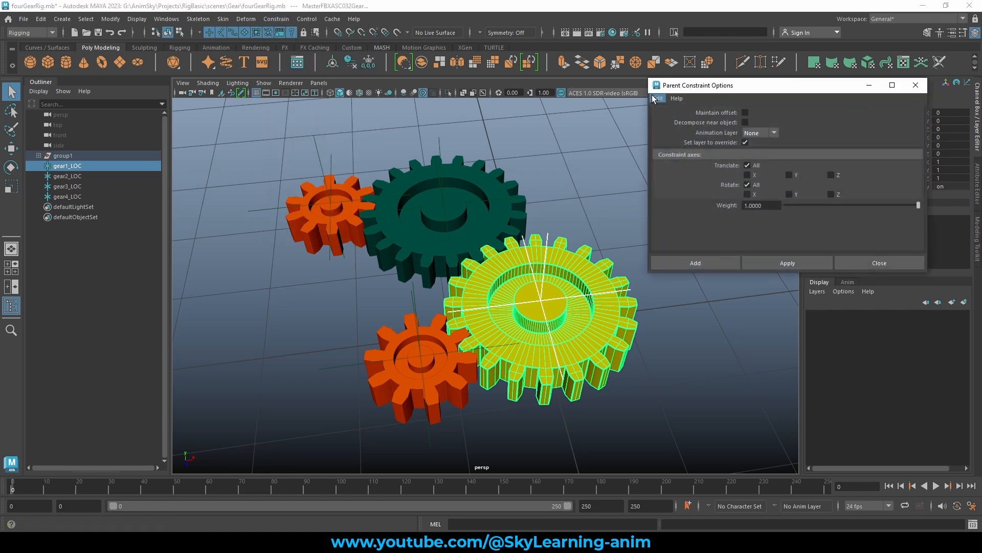
drag(750, 88, 765, 84)
click(674, 95)
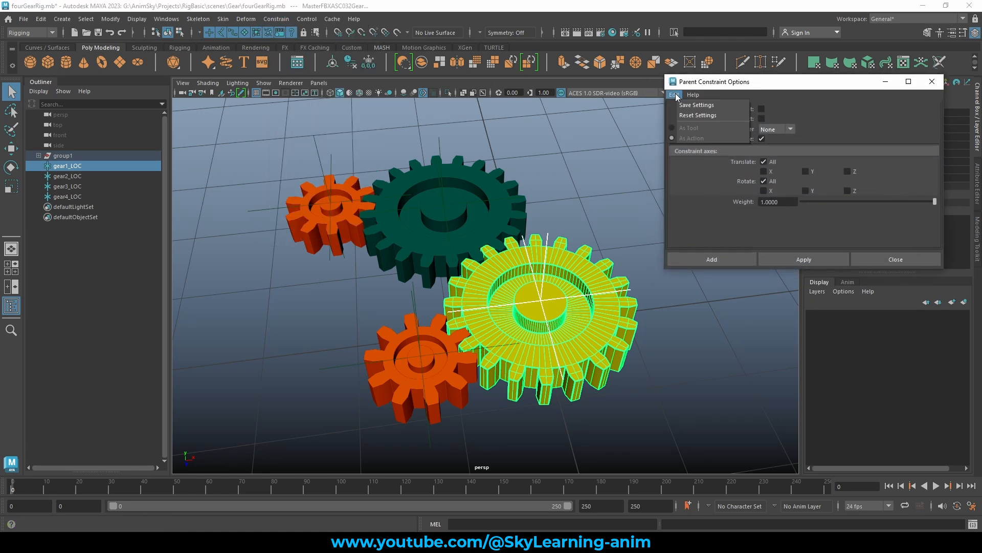
click(698, 115)
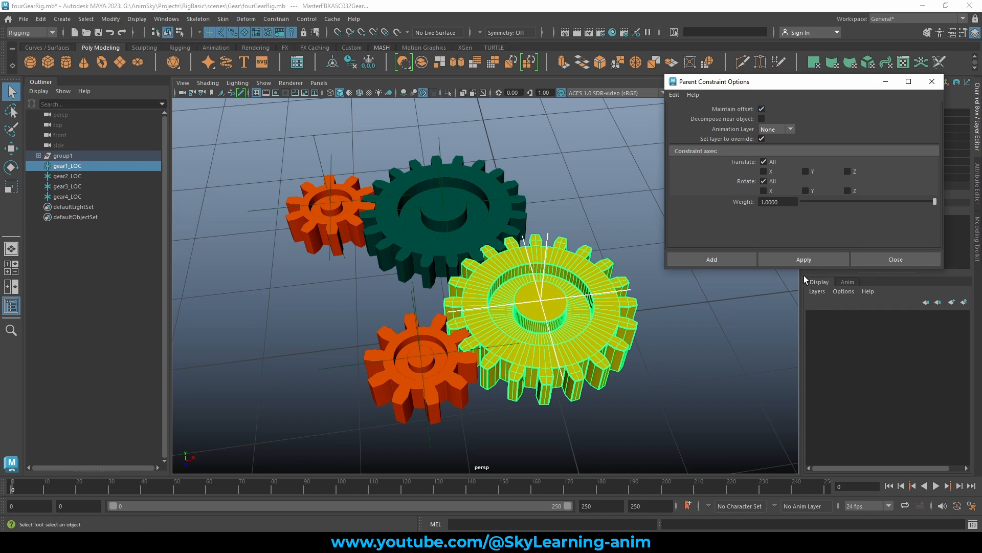
click(801, 260)
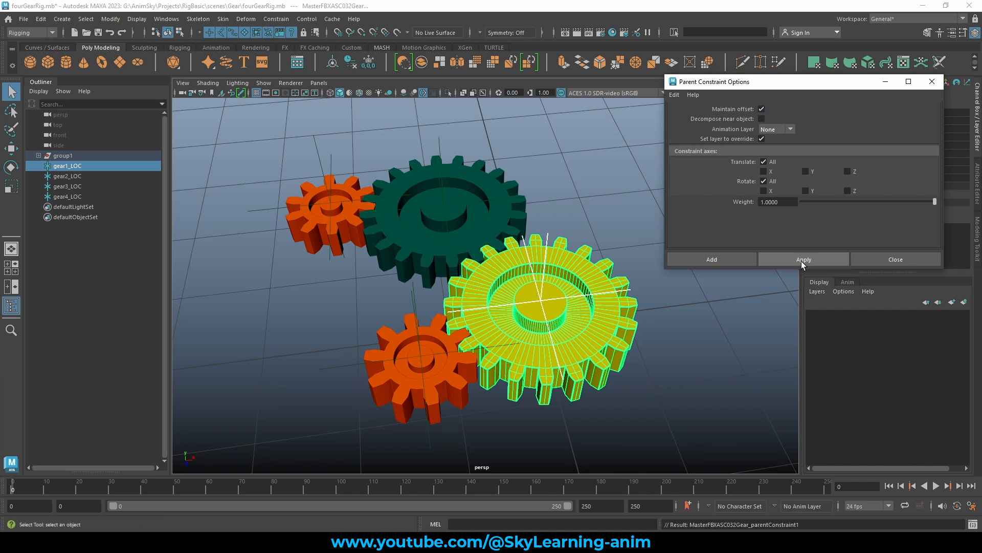
Parent-constrain the green gear to gear2_LOC and the rear orange gear to gear3_LOC, maintaining offset
click(439, 141)
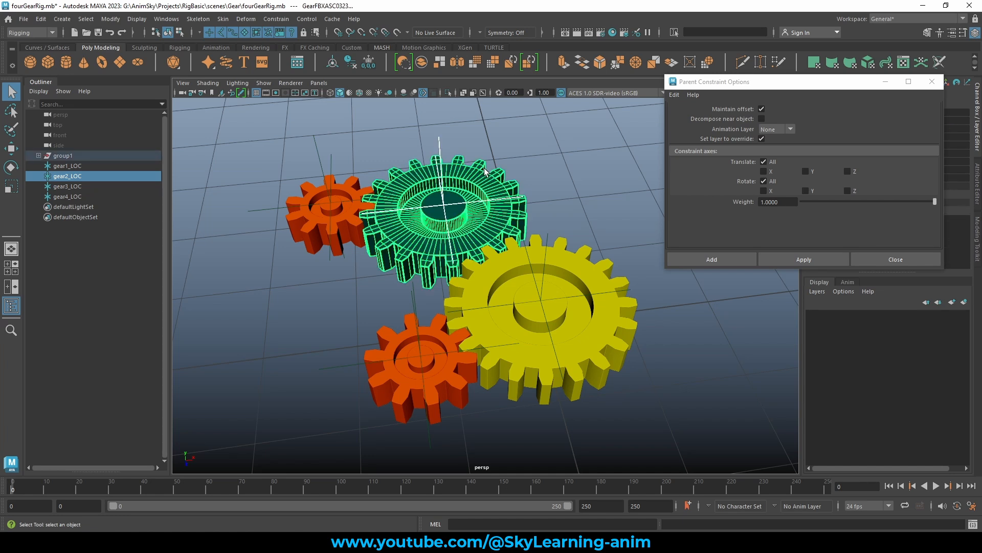
click(813, 260)
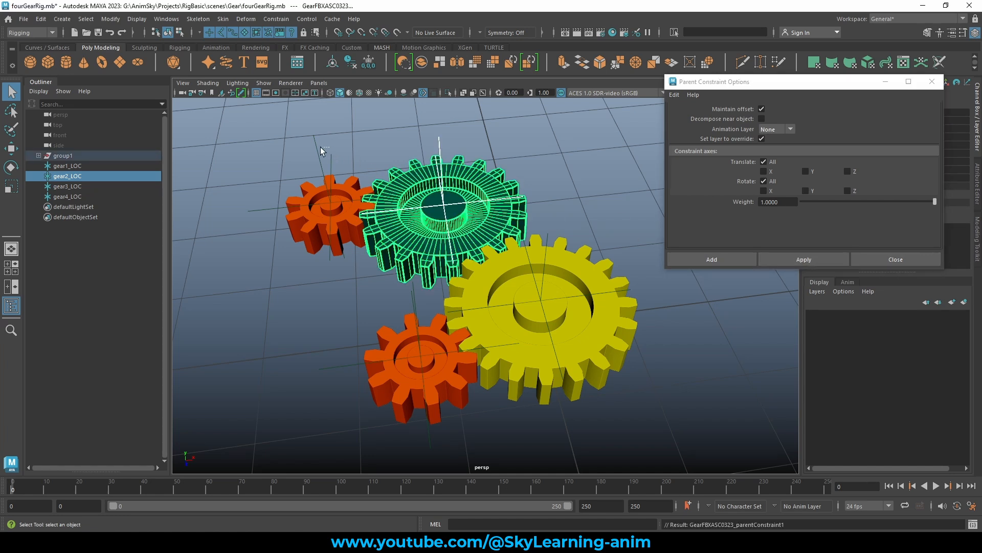
click(299, 187)
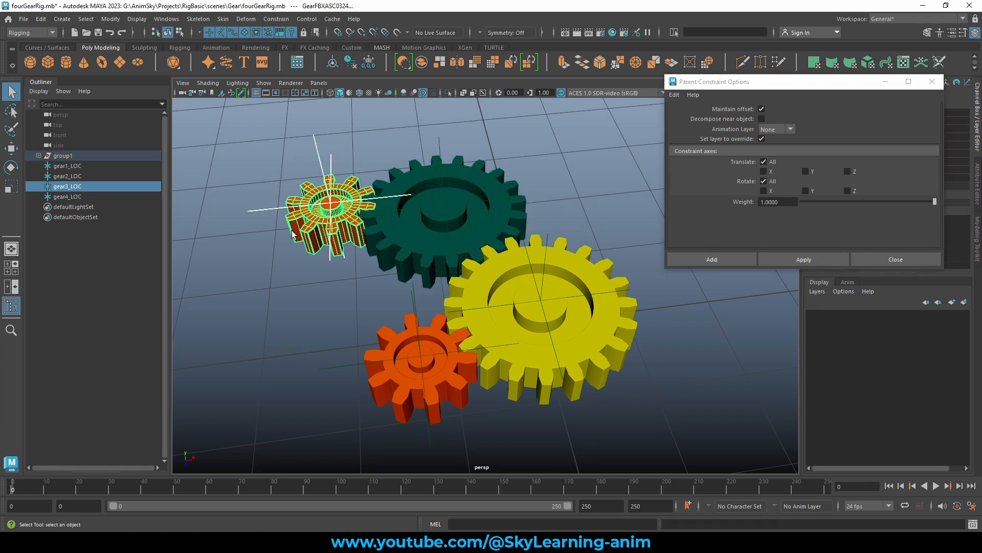
click(790, 258)
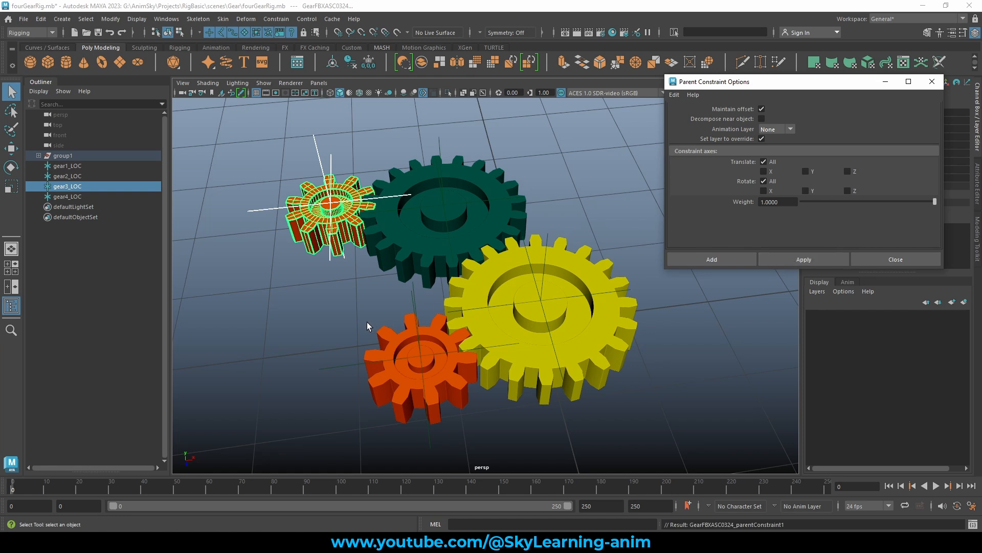
Parent-constrain the front orange gear to gear4_LOC with Maintain offset on, and clear the selection
click(415, 308)
shift+click(391, 339)
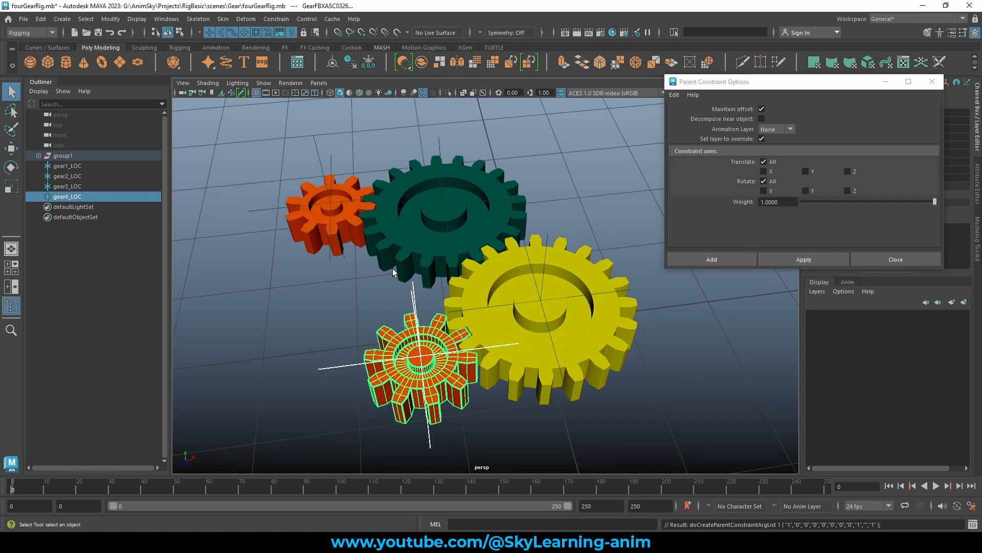
click(353, 299)
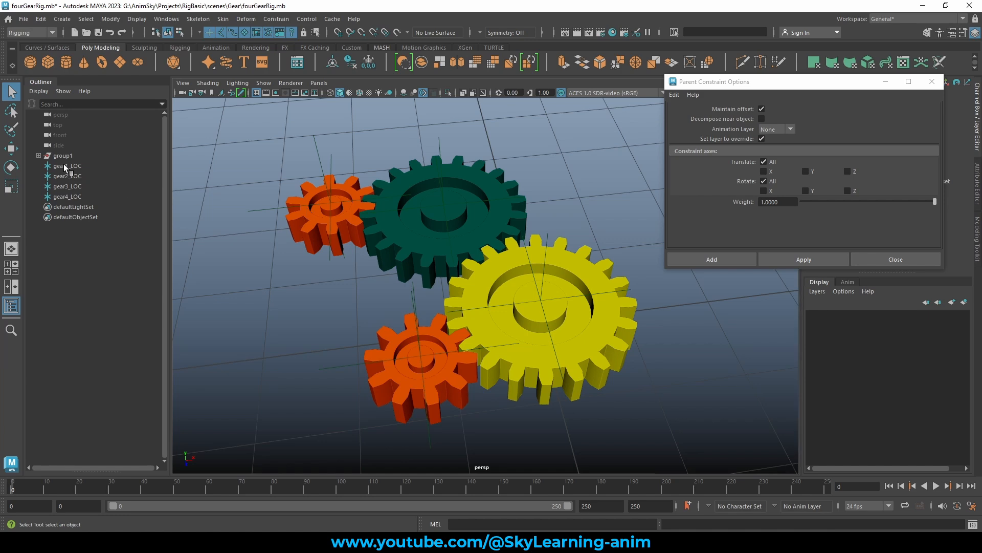
Test the constraints by moving all four gear locators together, undo the move, and close the parent constraint options
drag(76, 167, 66, 197)
key(w)
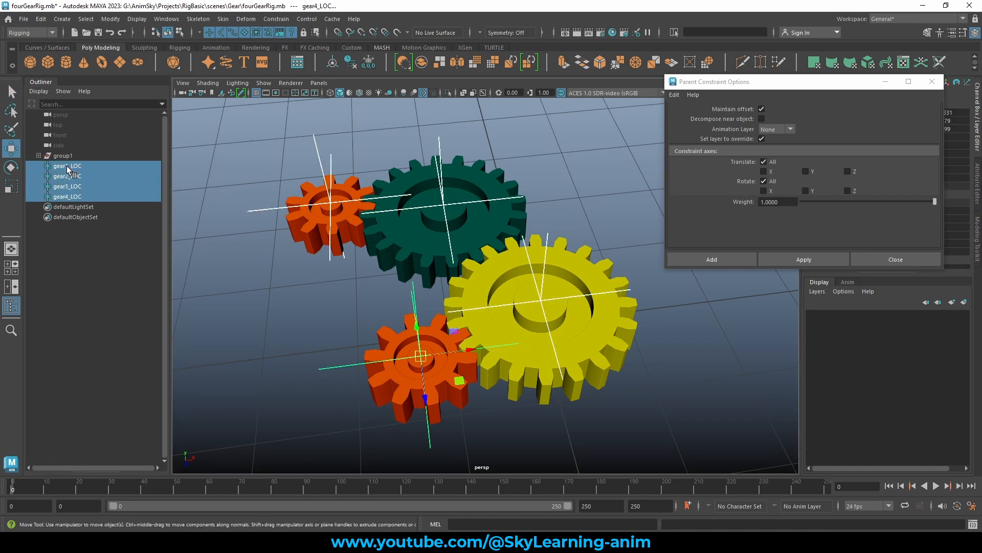
drag(422, 360, 513, 320)
key(ctrl+z)
key(ctrl+z)
key(ctrl+z)
key(ctrl+z)
key(ctrl+z)
key(ctrl+z)
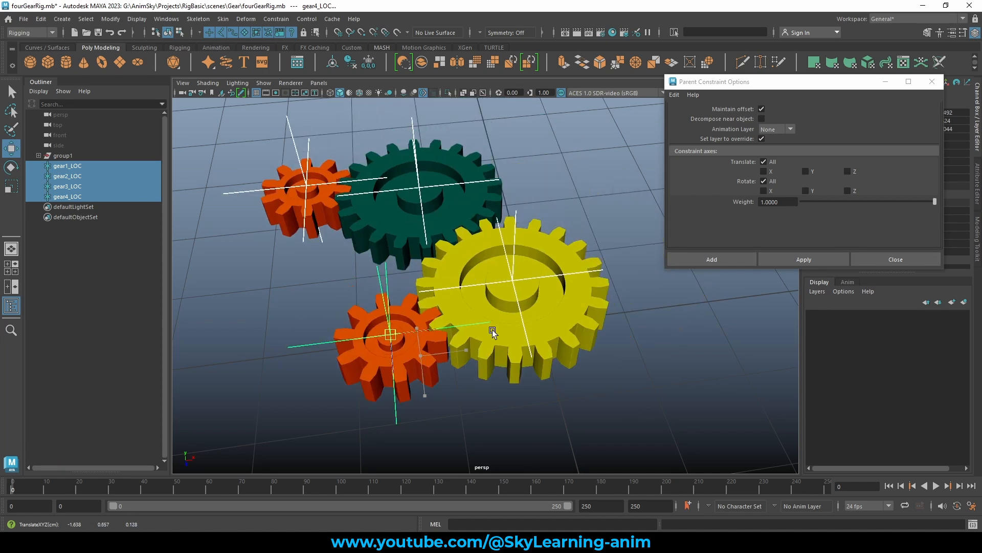
click(906, 258)
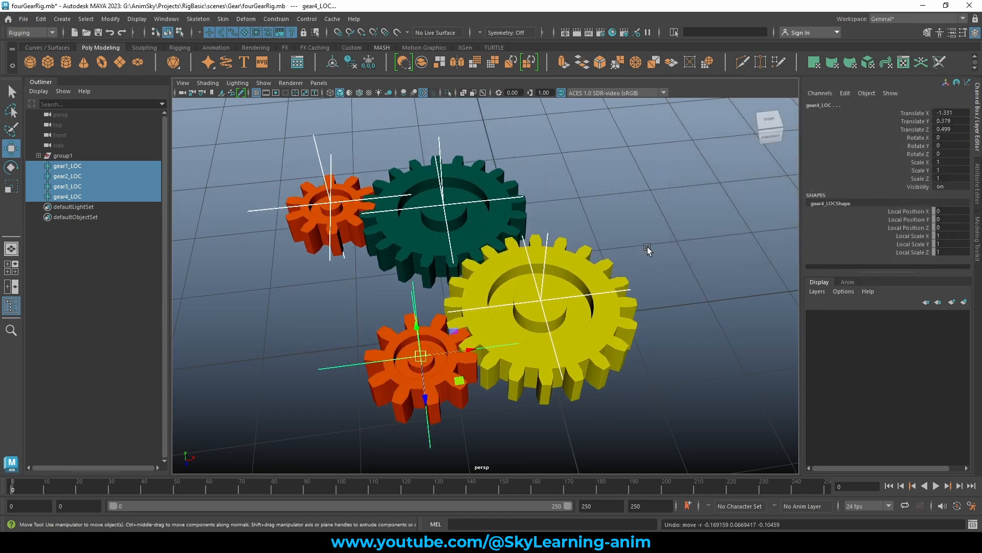
click(612, 215)
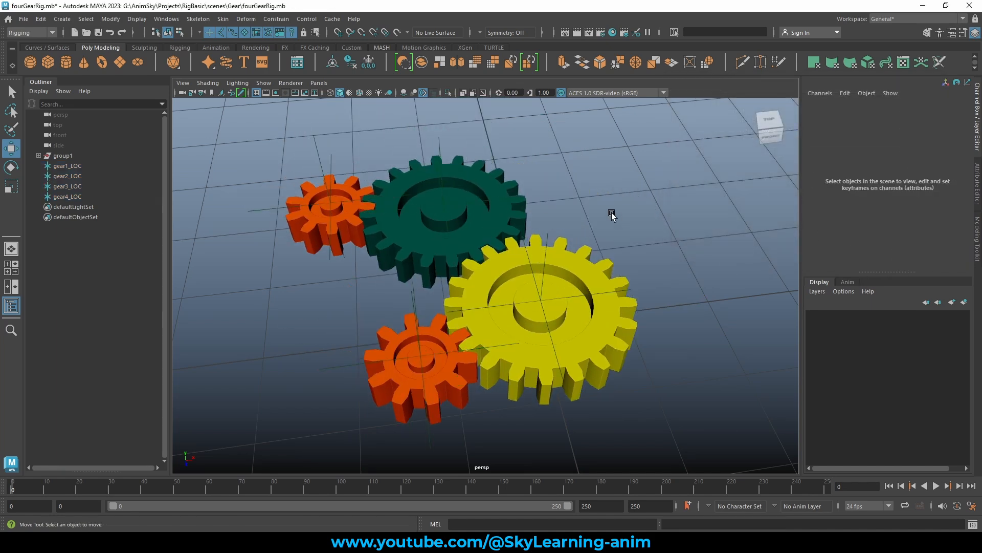
Test-rotate gear1_LOC about Y by about -33° to turn the yellow gear, and undo the rotation
alt+drag(603, 180, 603, 183)
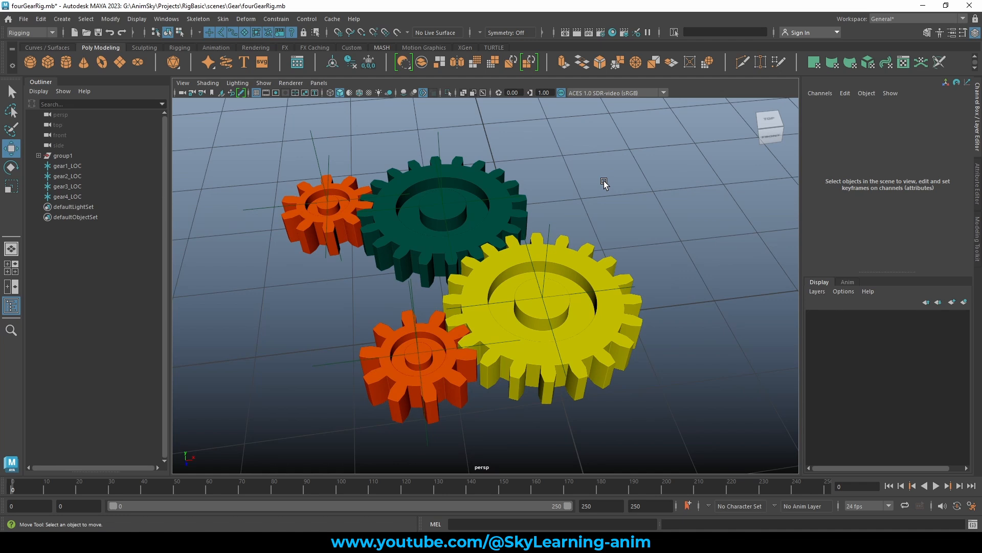
click(555, 234)
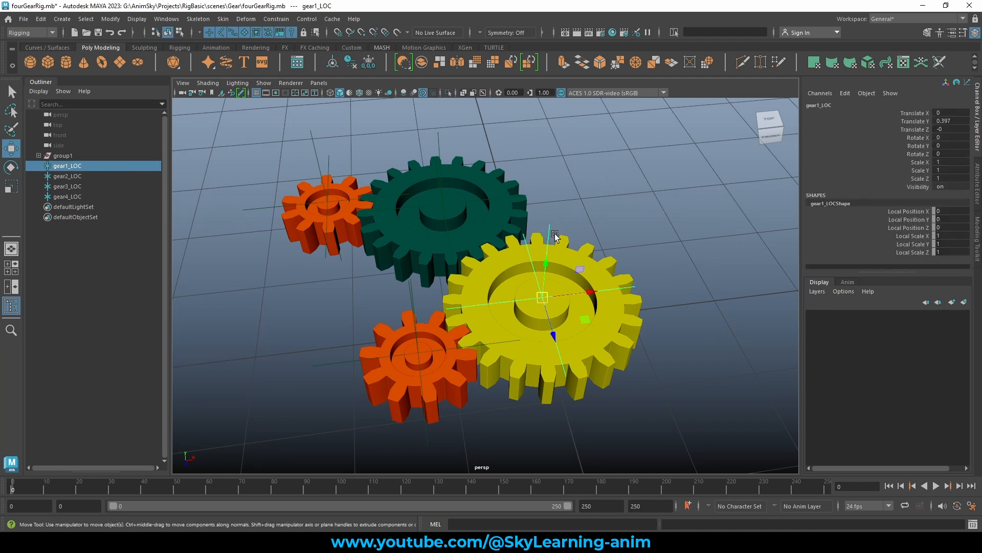
key(e)
drag(571, 326, 552, 336)
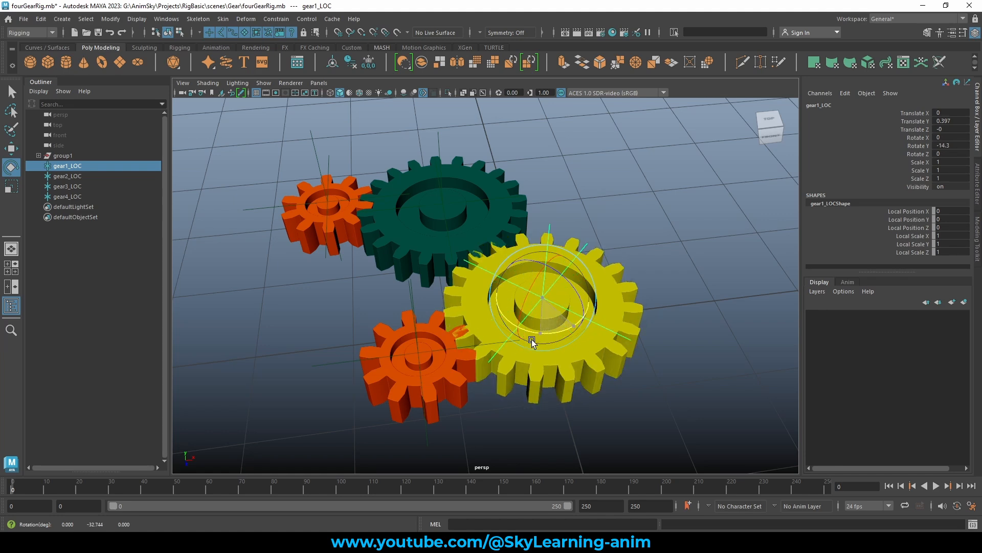
key(ctrl+z)
Test-rotate gear2_LOC about Y by about 36° to turn the green gear, and undo the rotation
click(439, 148)
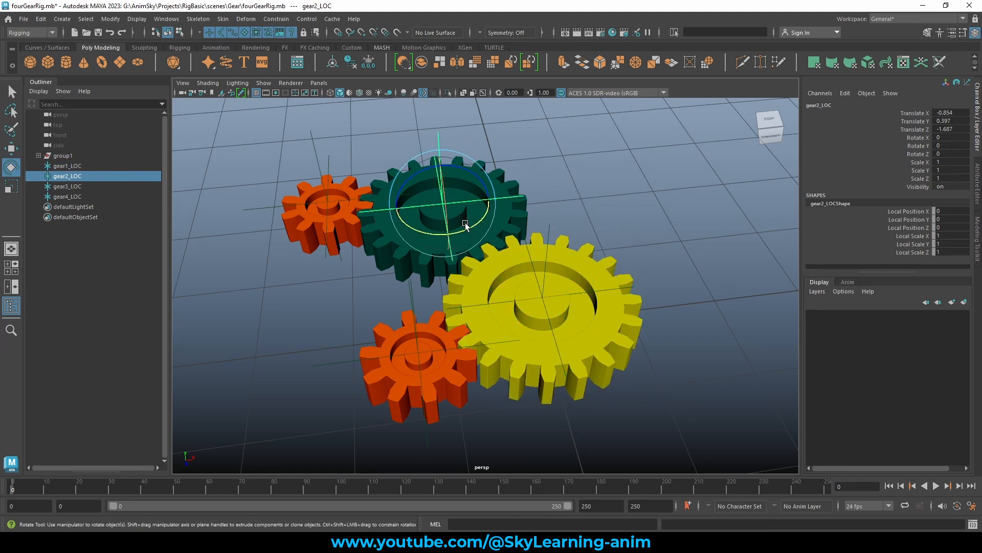
drag(471, 226, 522, 226)
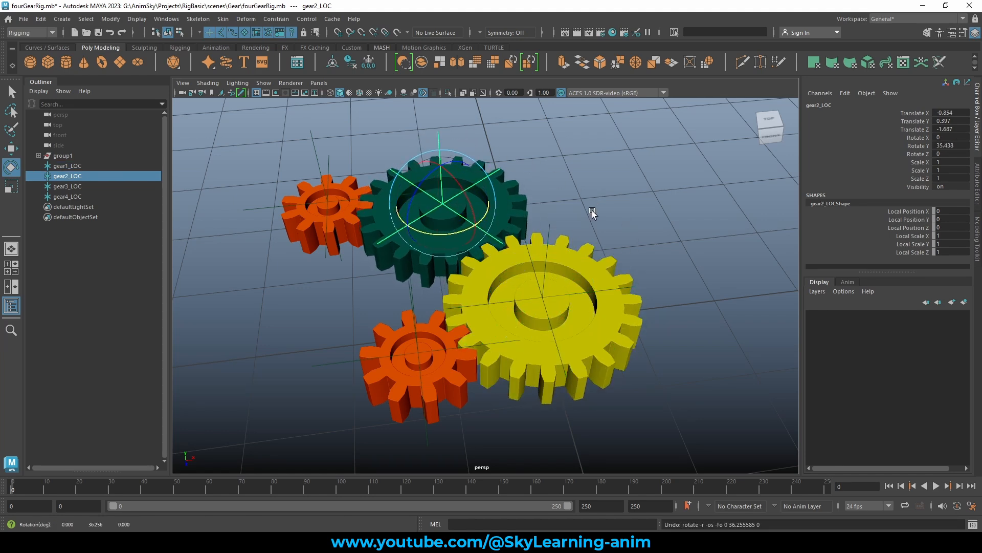
key(ctrl+z)
alt+drag(592, 213, 595, 219)
key(w)
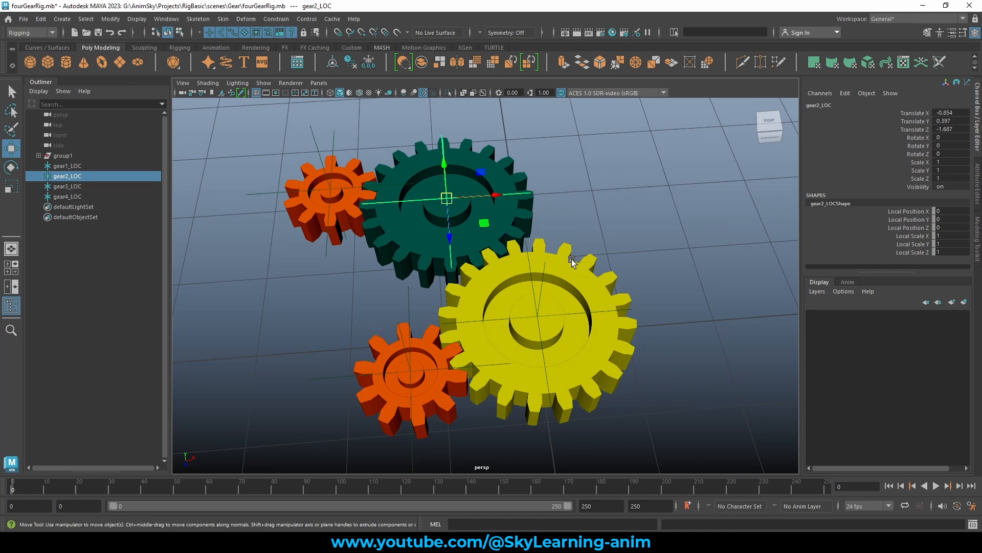
Examine the yellow and green gears with their locators and how their teeth mesh from several angles
click(545, 281)
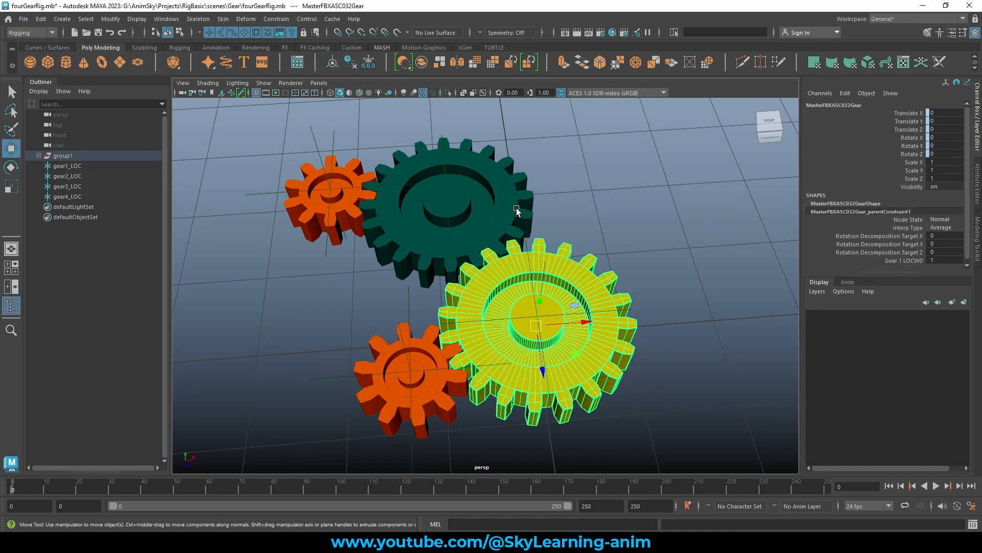
click(485, 196)
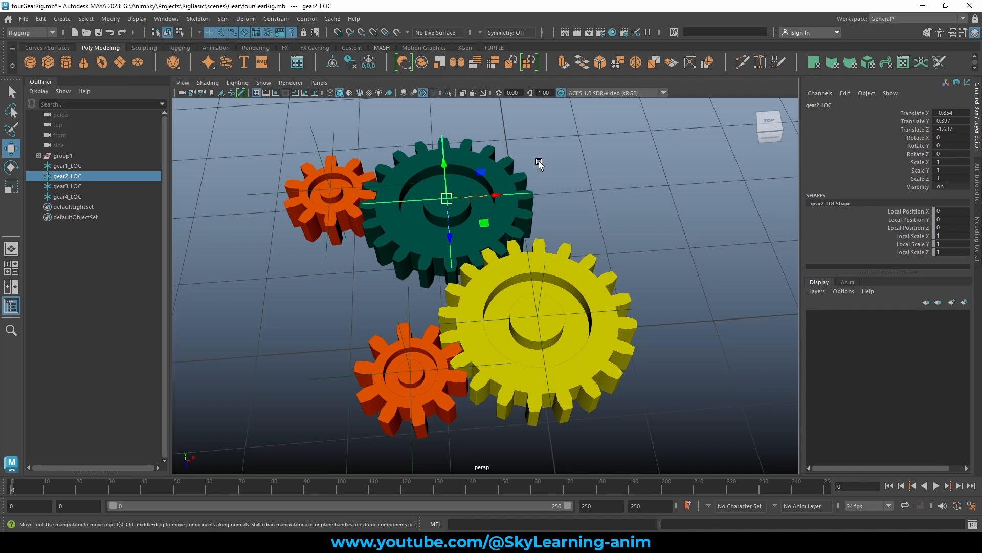
click(463, 149)
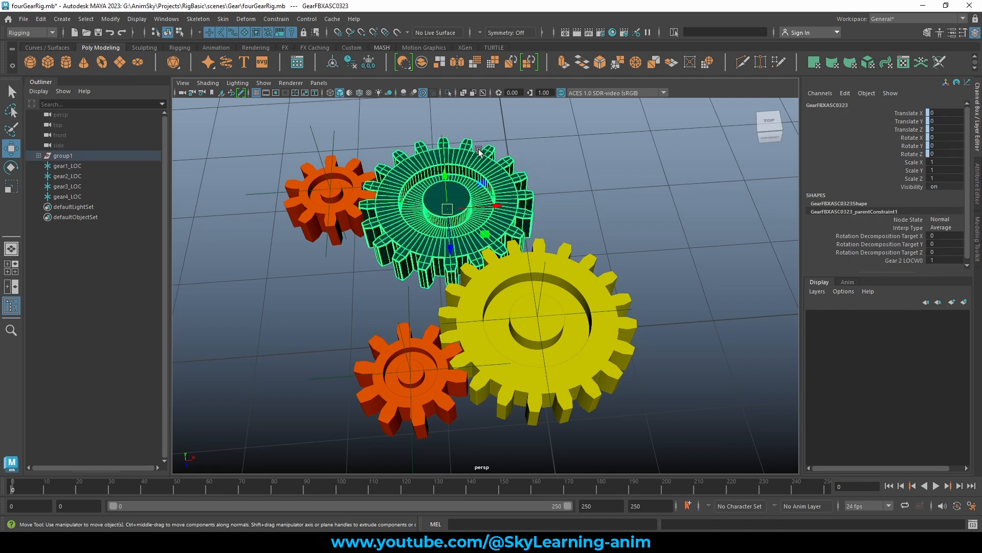
click(585, 315)
click(621, 233)
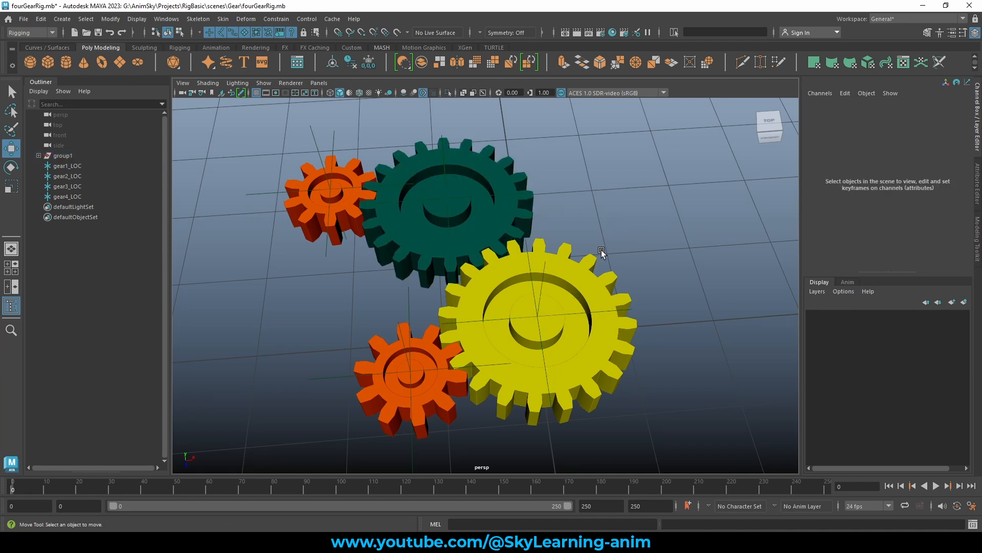
alt+drag(597, 257, 599, 231)
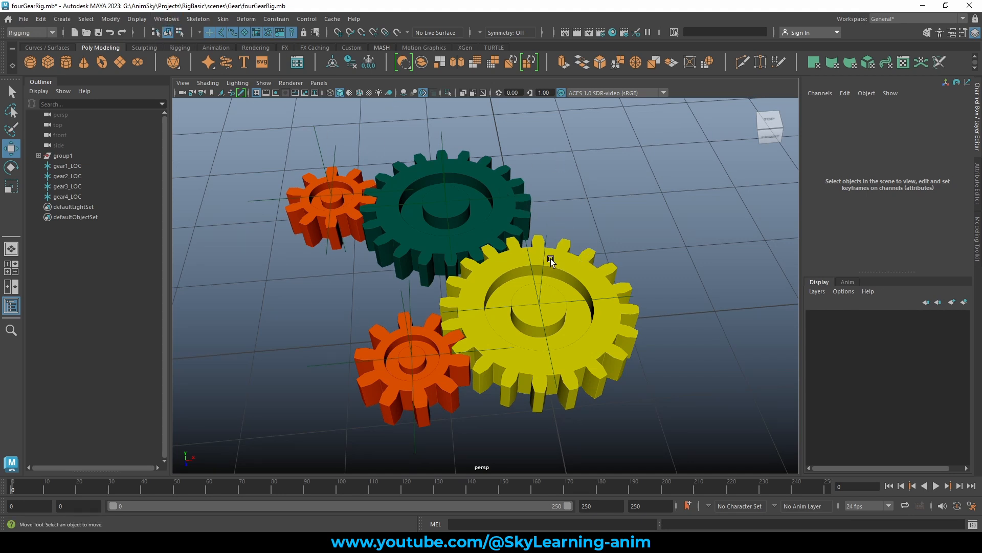
alt+drag(536, 179, 557, 272)
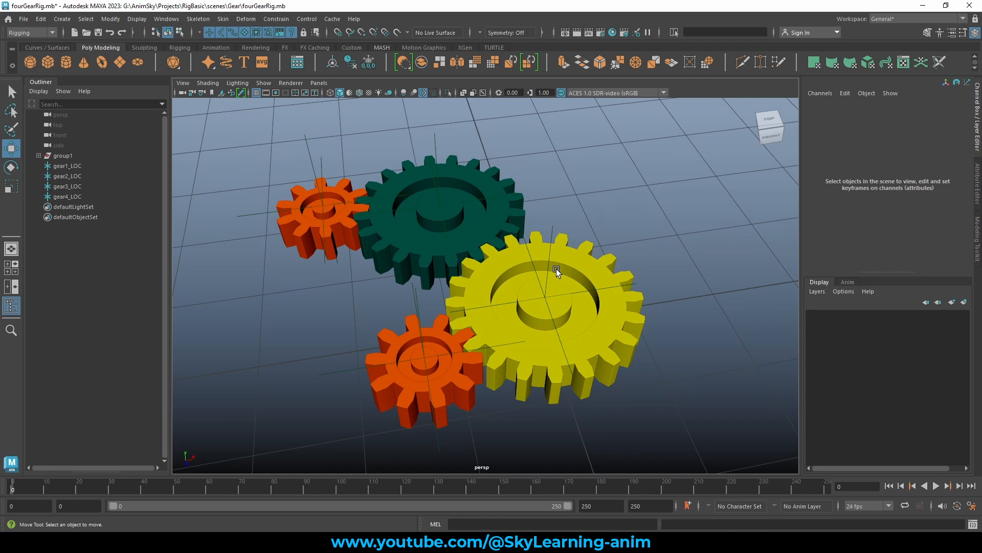
click(551, 241)
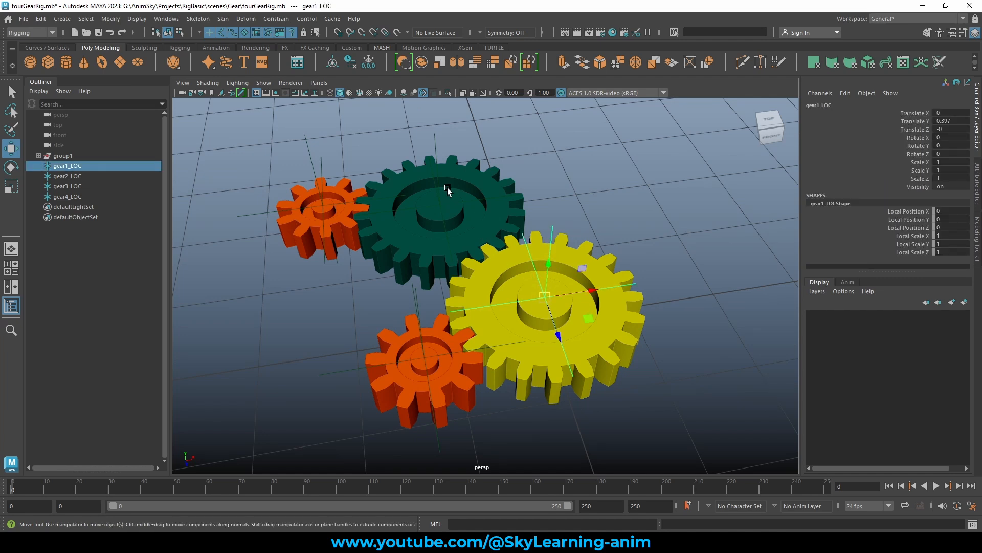
Turn gear2_LOC back and forth about Y to test the green gear alone, and undo the rotations
click(435, 142)
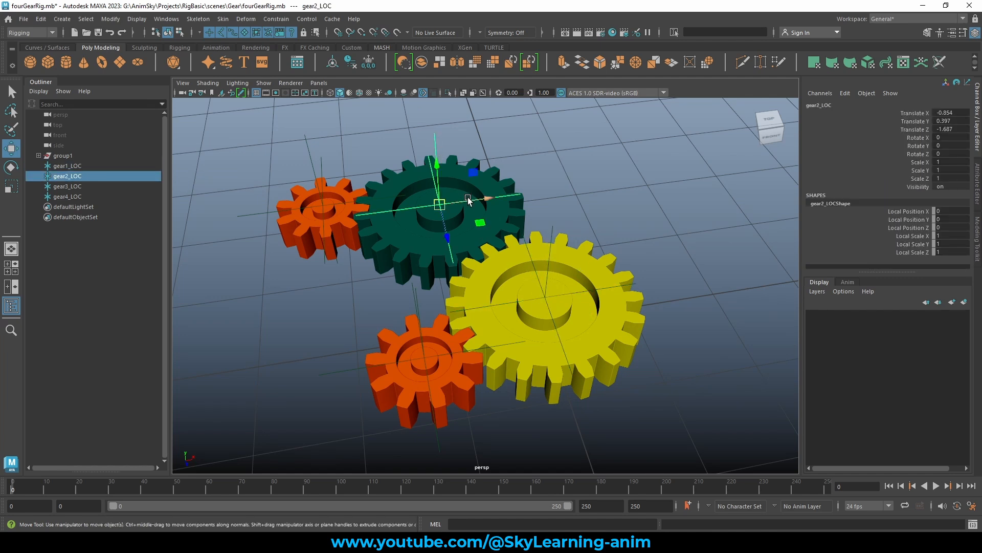
key(e)
drag(462, 230, 512, 217)
middle_drag(583, 205, 643, 217)
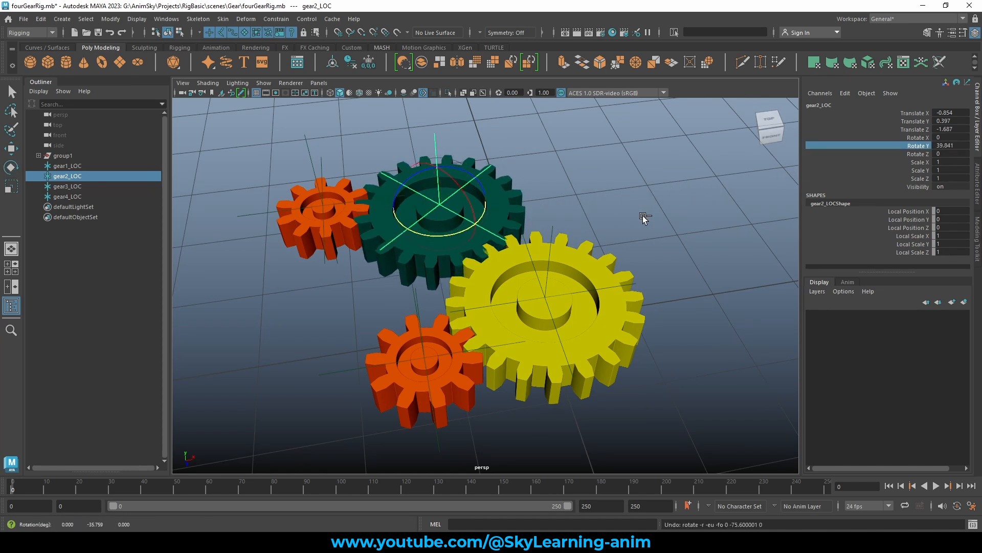
key(ctrl+z)
key(w)
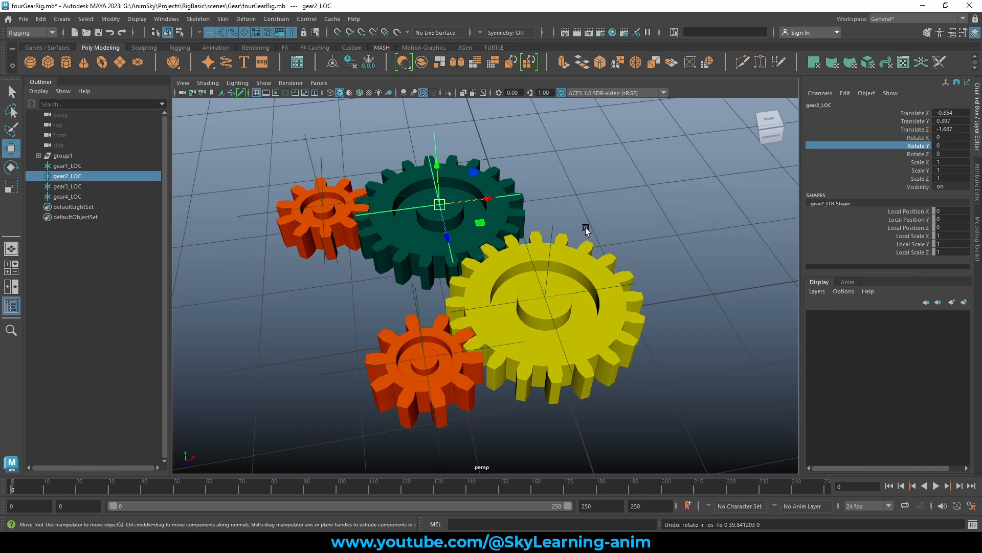
Open the Expression Editor and place it so that all four gears stay visible beside it
click(552, 227)
alt+drag(594, 196, 593, 170)
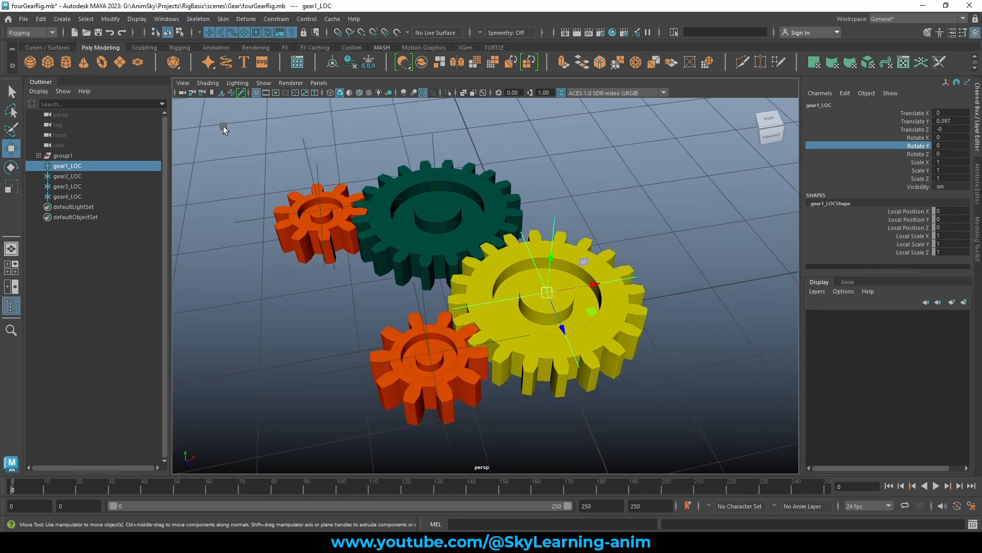
click(235, 162)
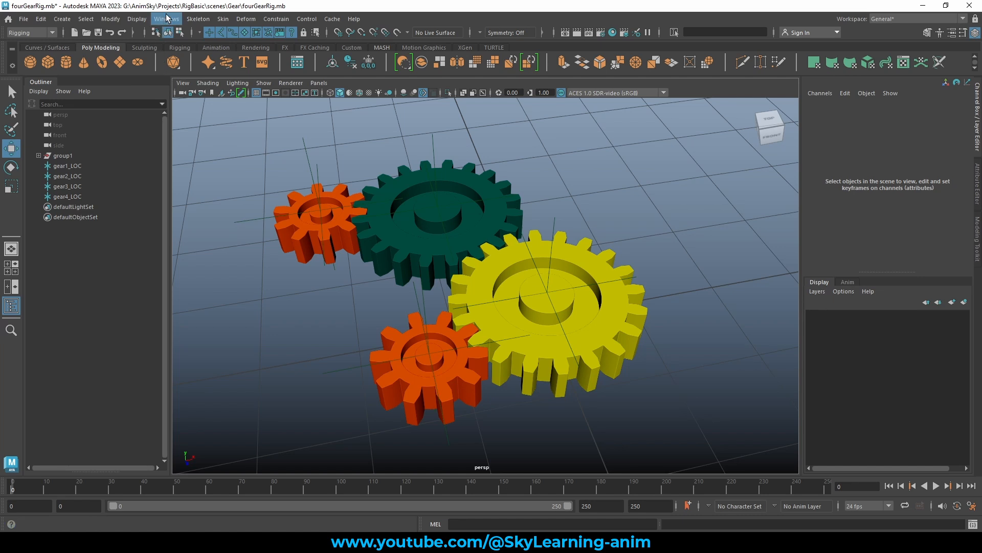
click(164, 19)
mouse_move(205, 94)
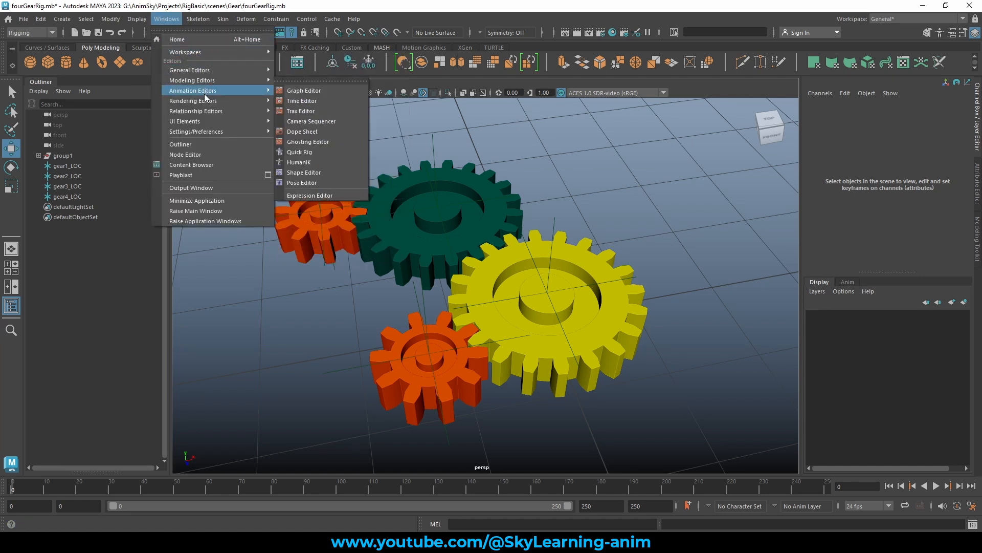
click(313, 196)
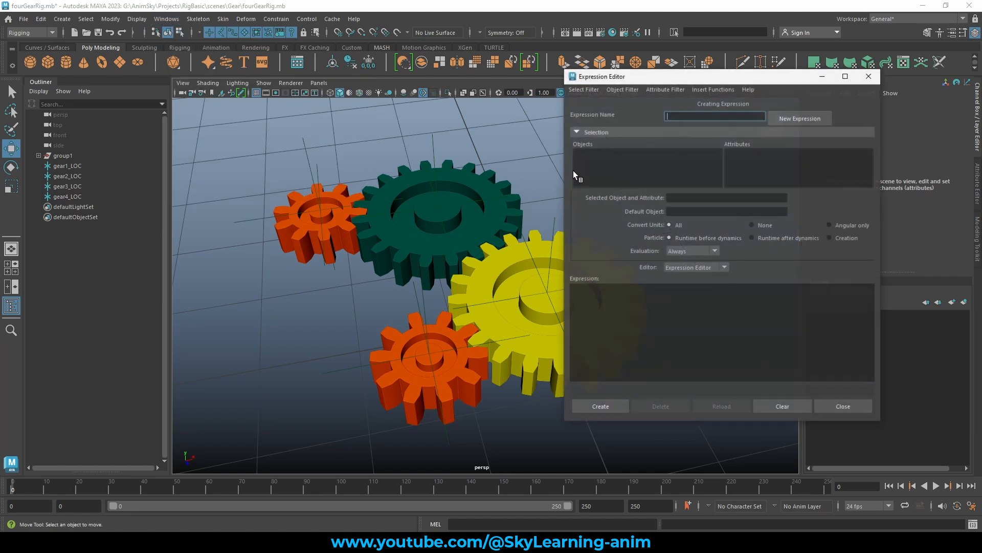
drag(628, 78, 667, 89)
alt+middle_drag(472, 169, 416, 172)
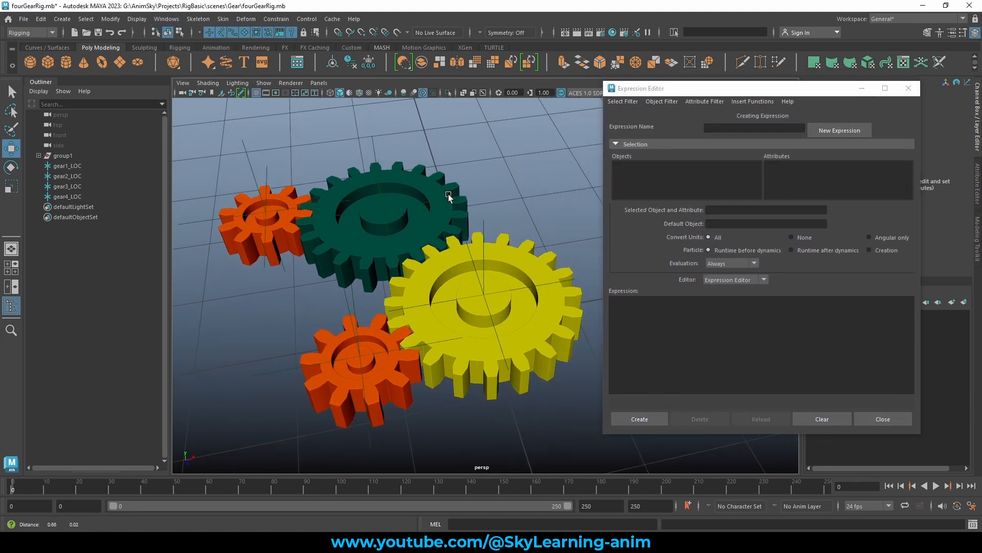
Filter the Expression Editor to list gear1_LOC and its attributes
click(483, 226)
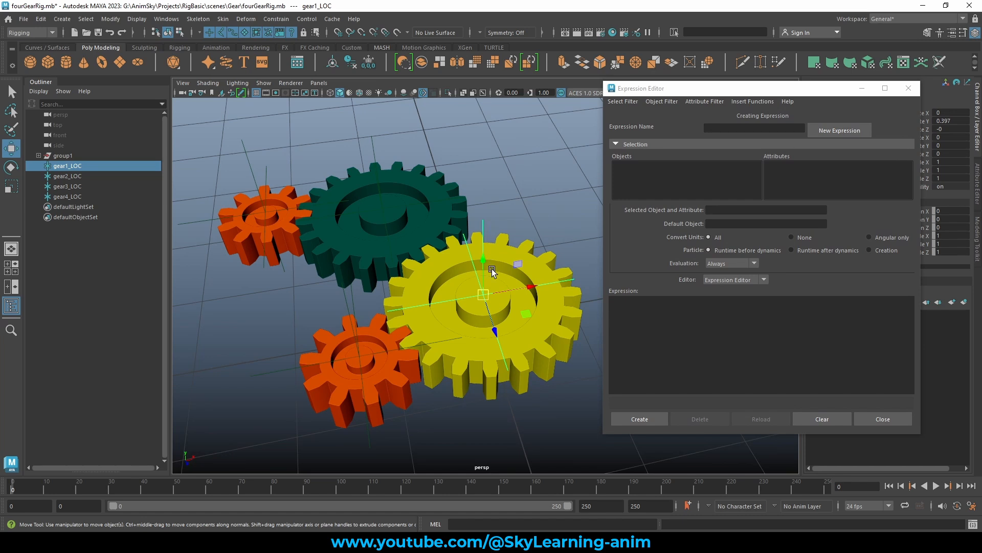
click(623, 101)
click(646, 122)
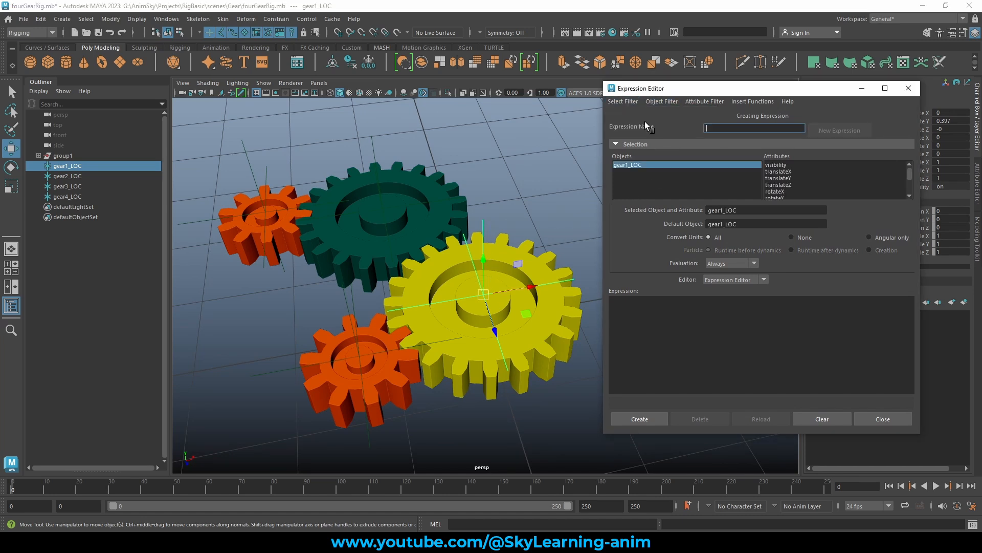
Copy the attribute name gear1_LOC.translateY into the expression text
click(790, 179)
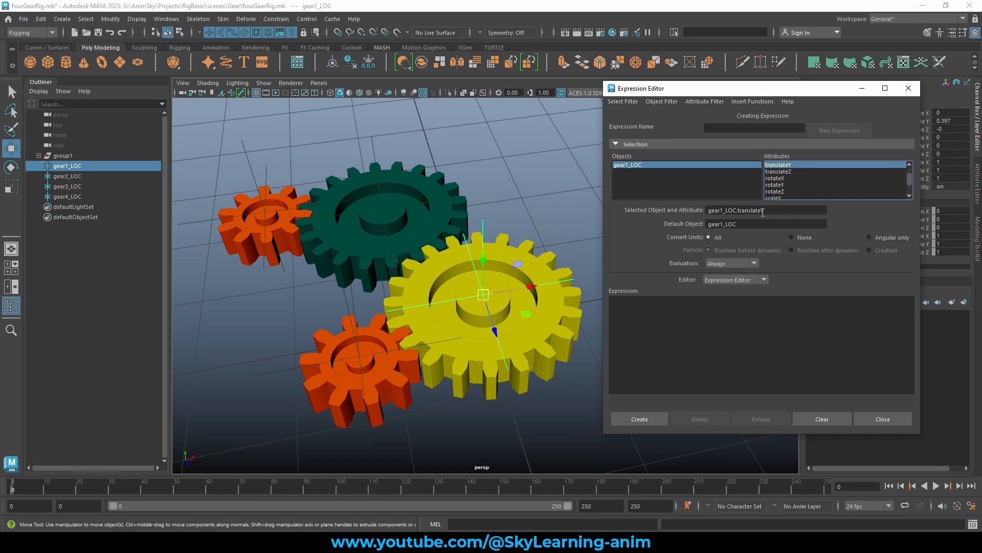
drag(788, 210, 676, 209)
key(ctrl+c)
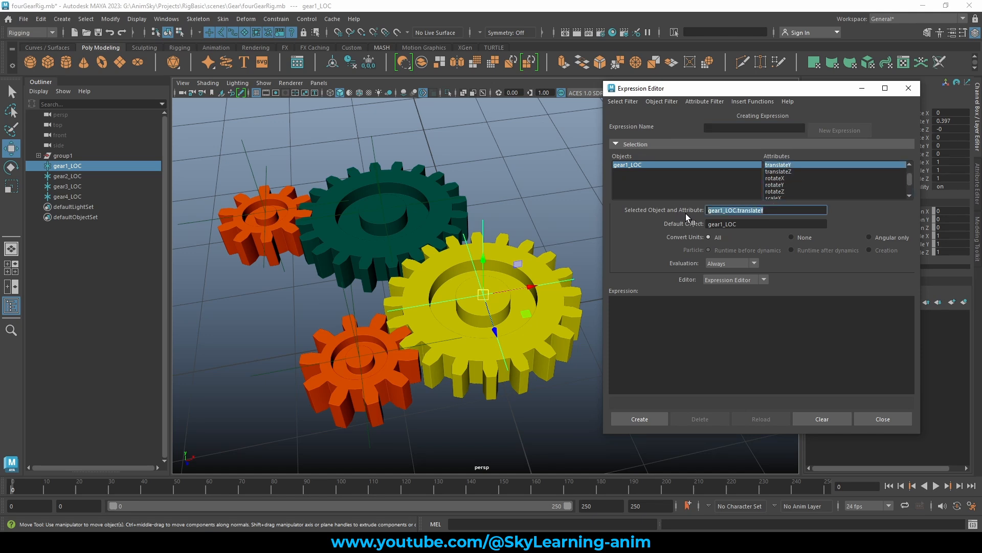
click(634, 317)
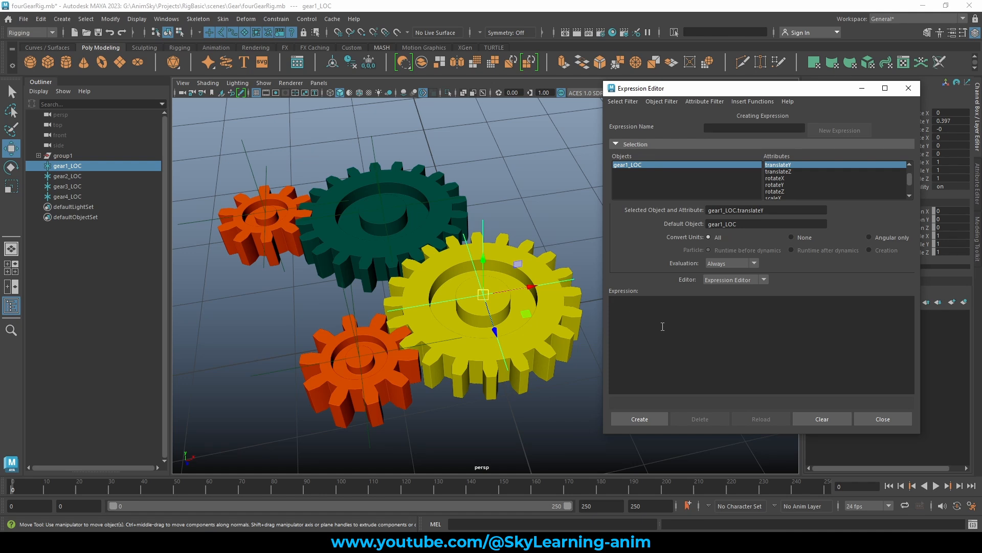
key(ctrl+v)
drag(688, 302, 613, 303)
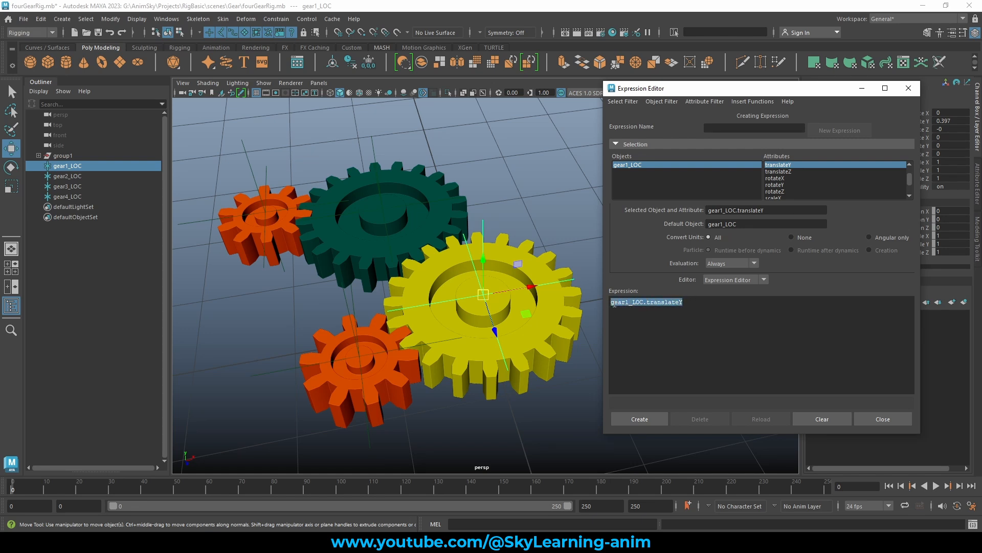
click(702, 303)
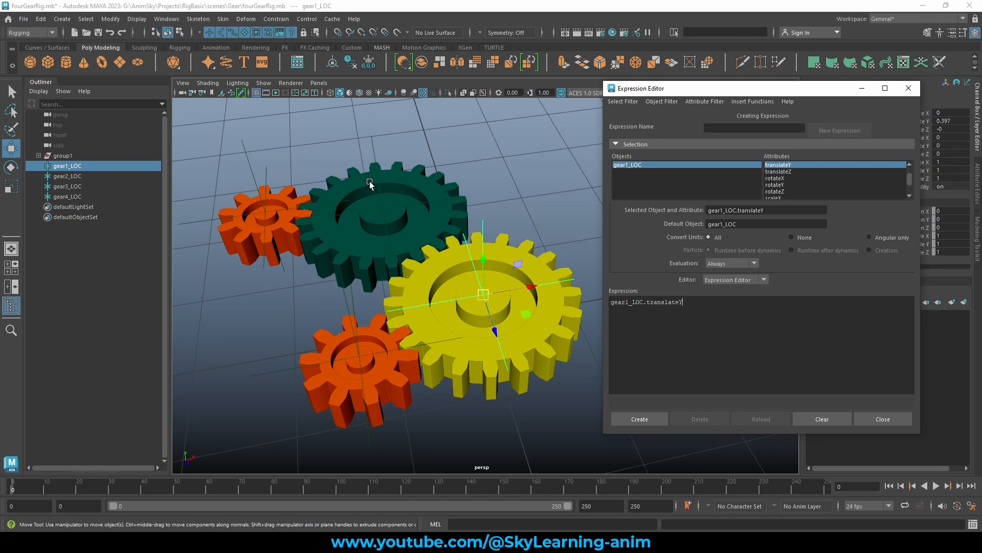
List gear1_LOC's attributes in the Expression Editor and copy gear1_LOC.rotateY into the expression text
drag(407, 129, 357, 143)
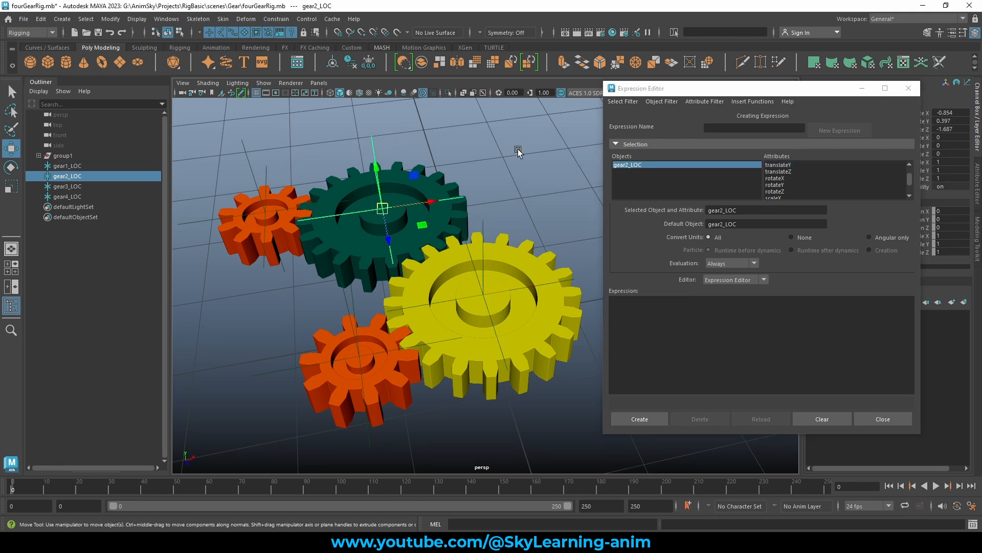
click(480, 249)
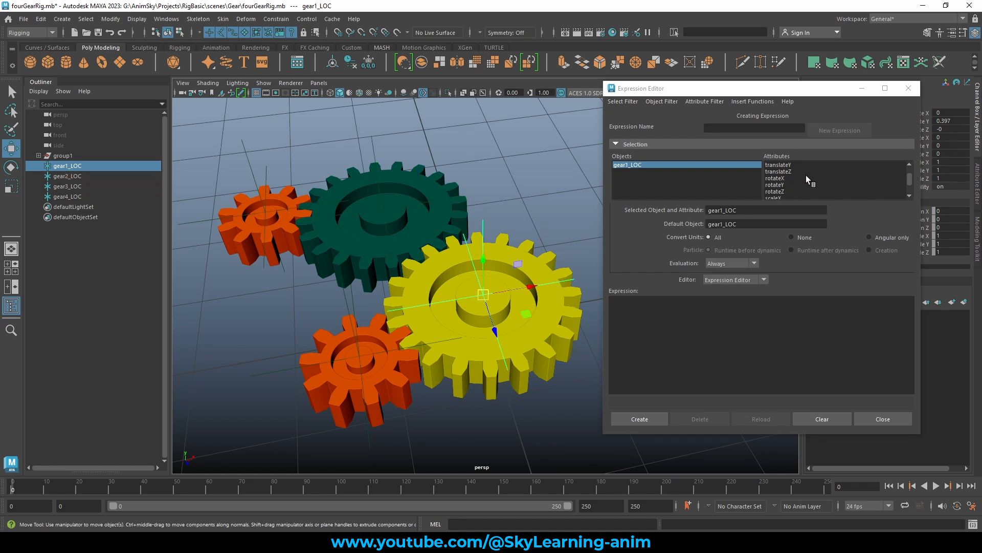
click(788, 185)
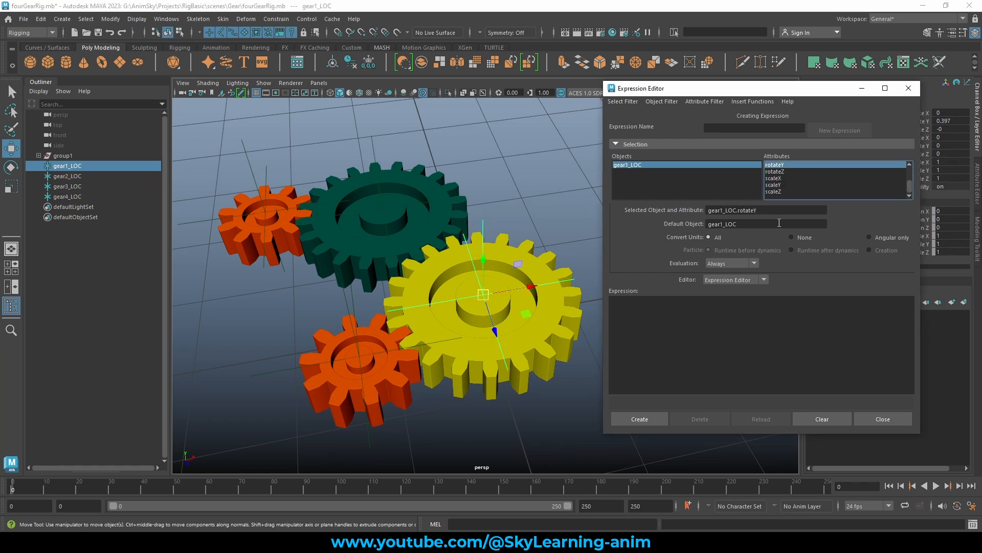
drag(762, 210, 669, 225)
key(ctrl+c)
click(642, 305)
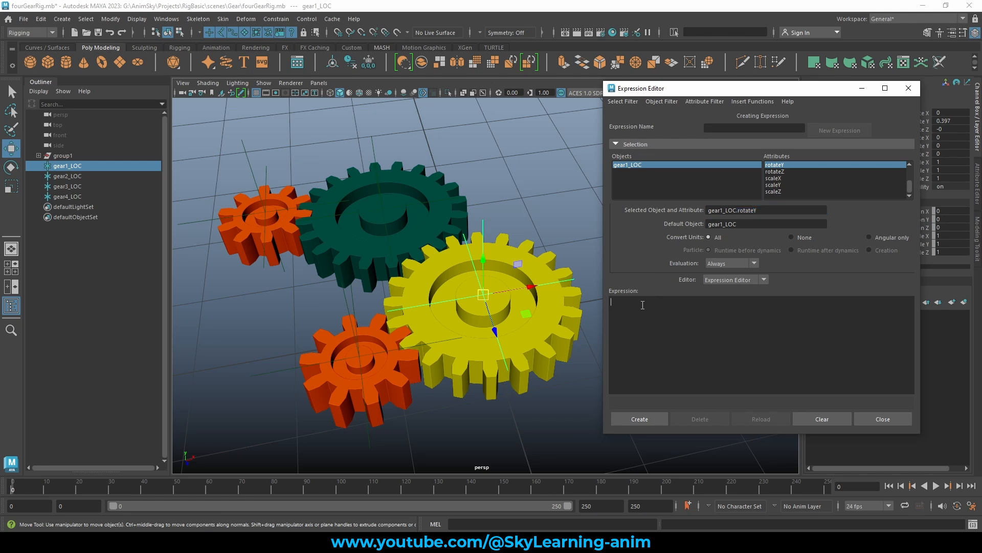
key(ctrl+v)
Complete the expression as gear2_LOC.rotateY = gear1_LOC.rotateY
drag(673, 303, 615, 304)
click(619, 305)
click(671, 326)
key(ctrl+v)
text(=)
drag(672, 302, 619, 303)
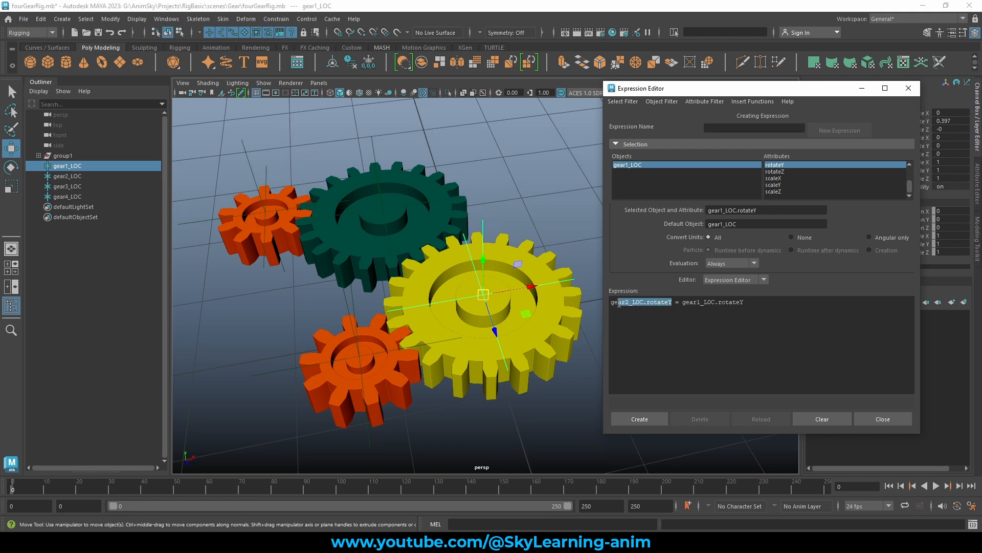
double_click(660, 303)
double_click(696, 301)
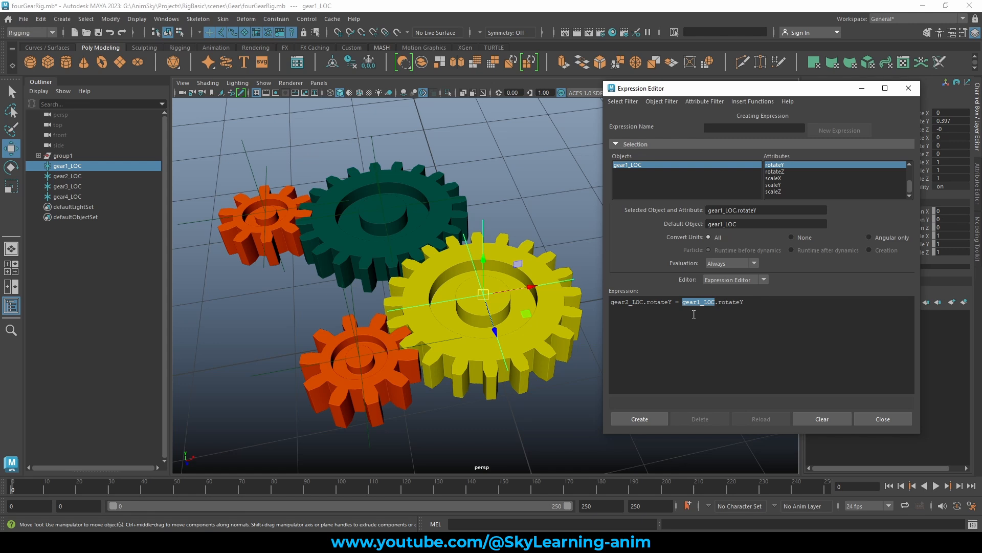
click(757, 301)
Name the expression gearEXP and create it
click(722, 127)
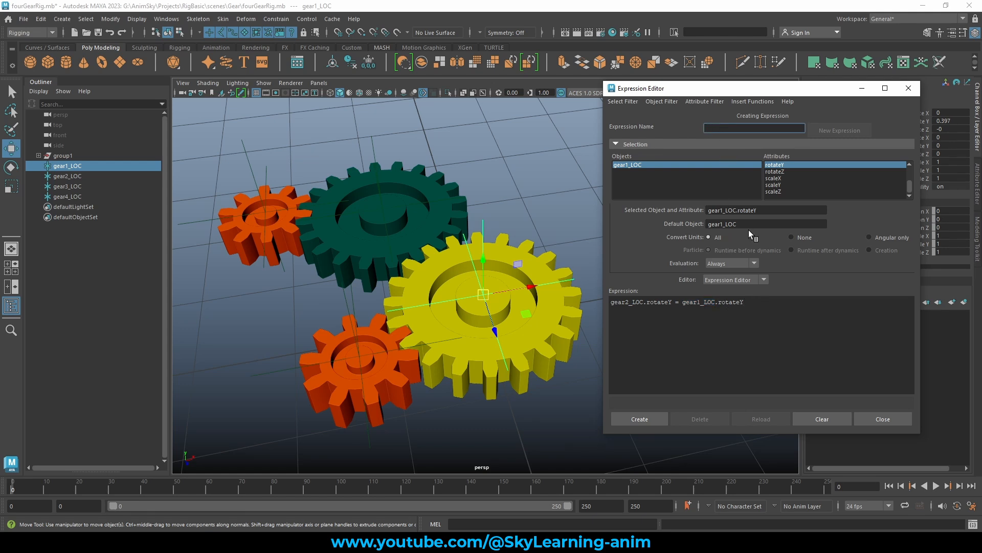
text(gearEXP)
click(640, 419)
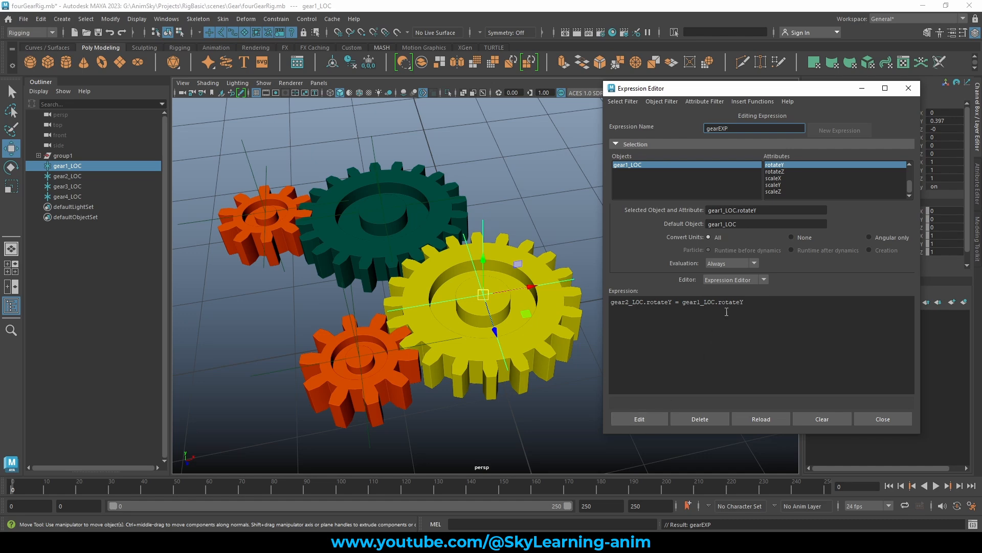
Move the Expression Editor clear of the gears and inspect the gearEXP node among gear1_LOC's outputs
drag(826, 91, 783, 290)
alt+middle_drag(616, 186, 611, 171)
click(611, 171)
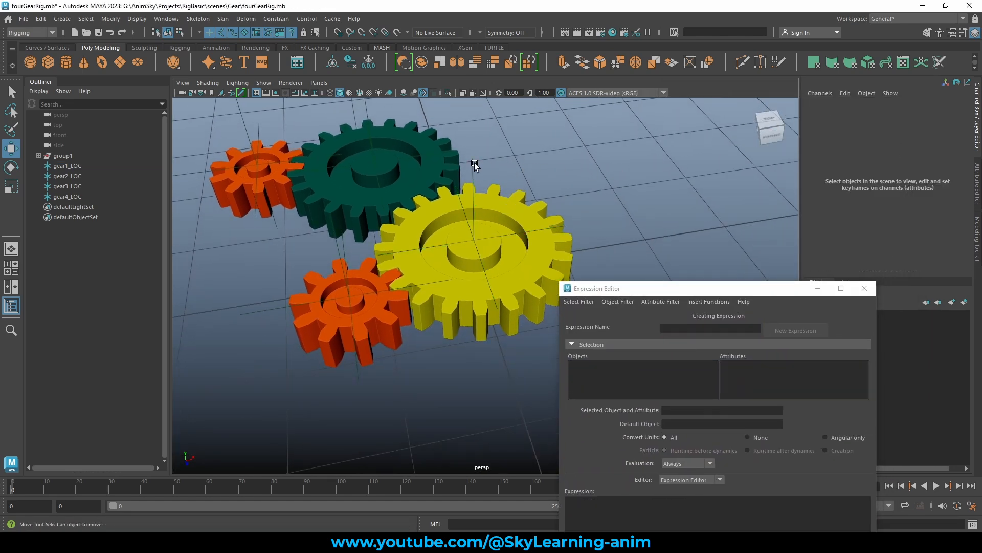
click(472, 162)
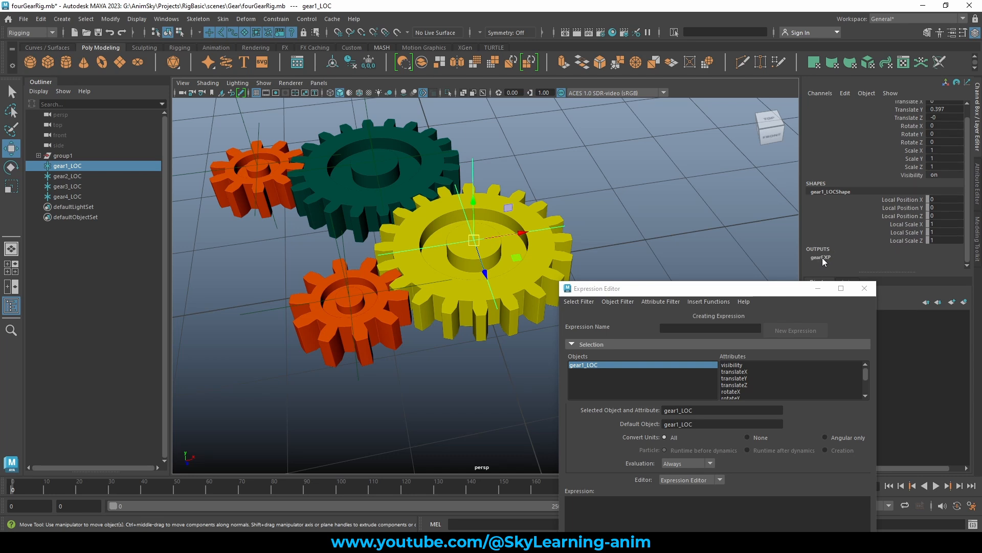
click(820, 258)
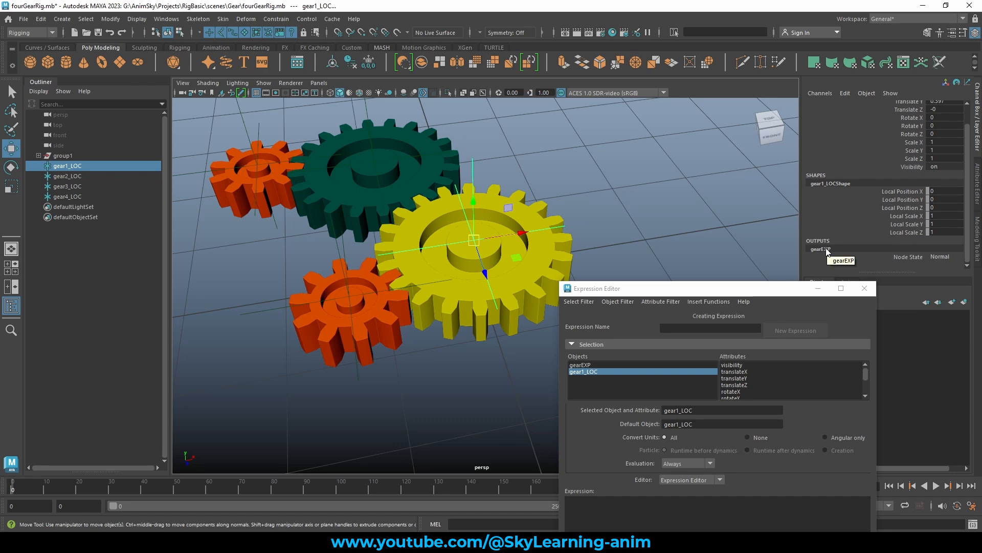
Turn gear1_LOC about Y to test whether the green gear follows the yellow one, and undo the rotations
drag(771, 292, 796, 209)
click(483, 163)
drag(481, 162, 457, 173)
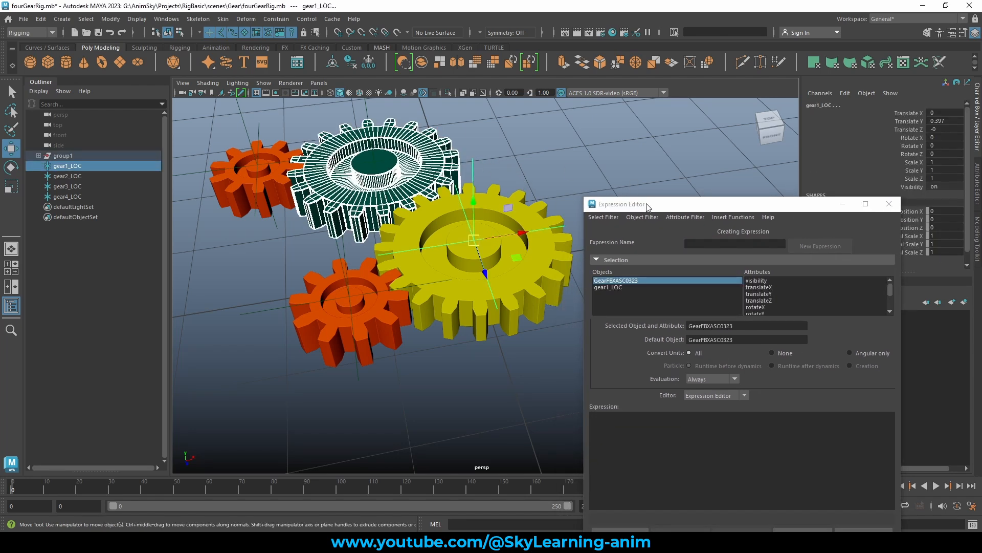
click(552, 155)
alt+drag(524, 161, 483, 177)
key(e)
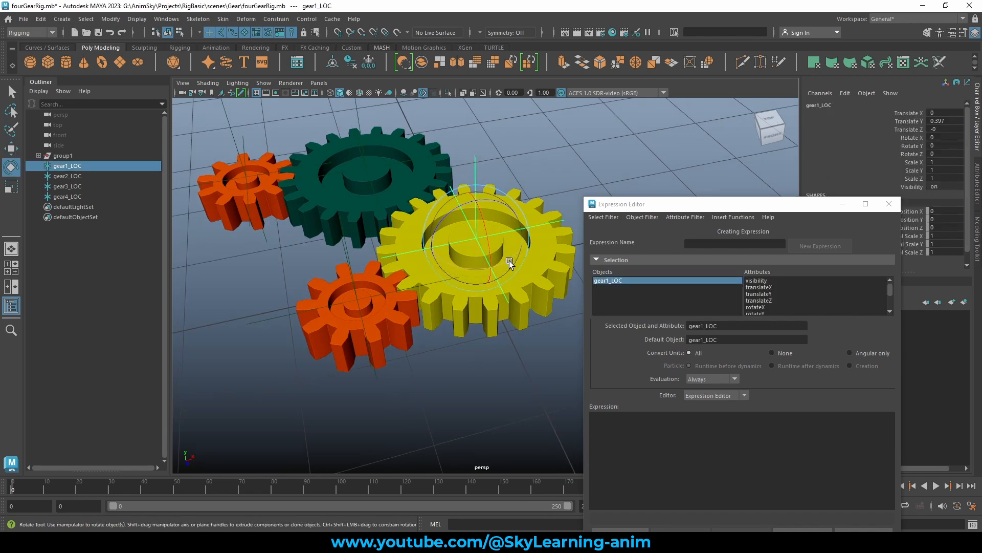
drag(510, 277, 423, 244)
key(ctrl+z)
middle_drag(527, 180, 557, 166)
mouse_move(556, 167)
alt+mouse_down()
mouse_move(549, 157)
mouse_move(557, 164)
alt+mouse_up()
drag(504, 284, 443, 293)
key(ctrl+z)
Turn gear1_LOC to about -51° in Rotate Y to compare the green and yellow gears' rotations, and reset it to 0
alt+drag(510, 146, 518, 159)
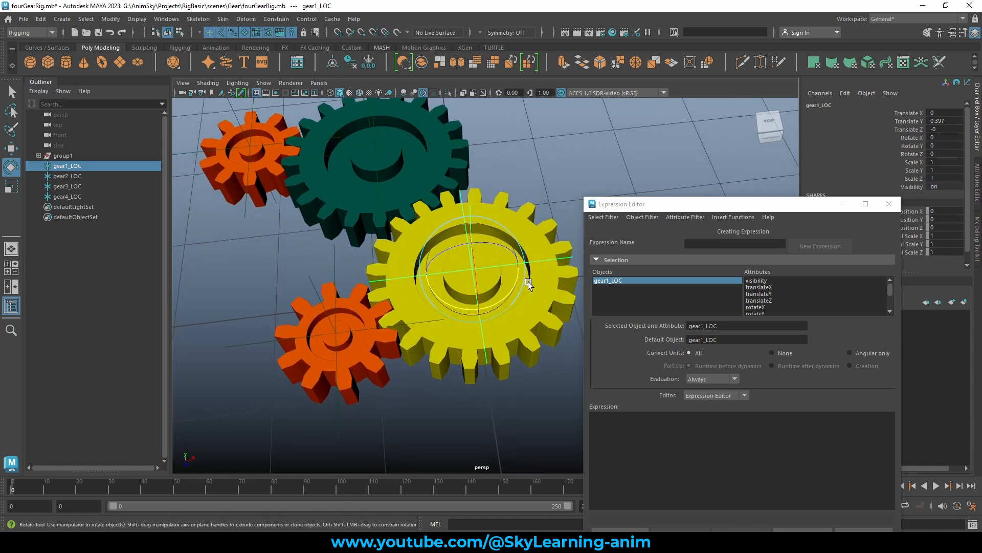
drag(504, 299, 468, 311)
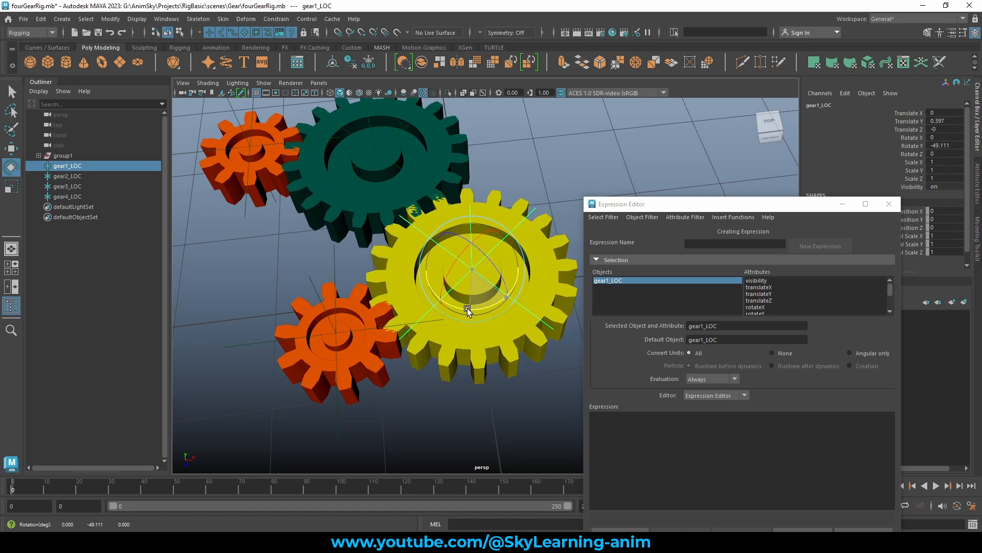
click(370, 200)
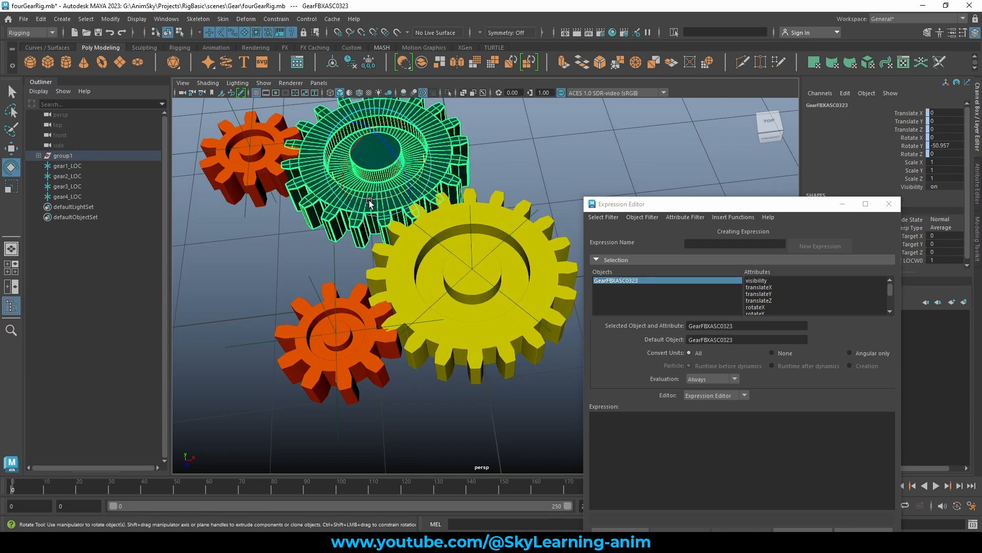
click(491, 324)
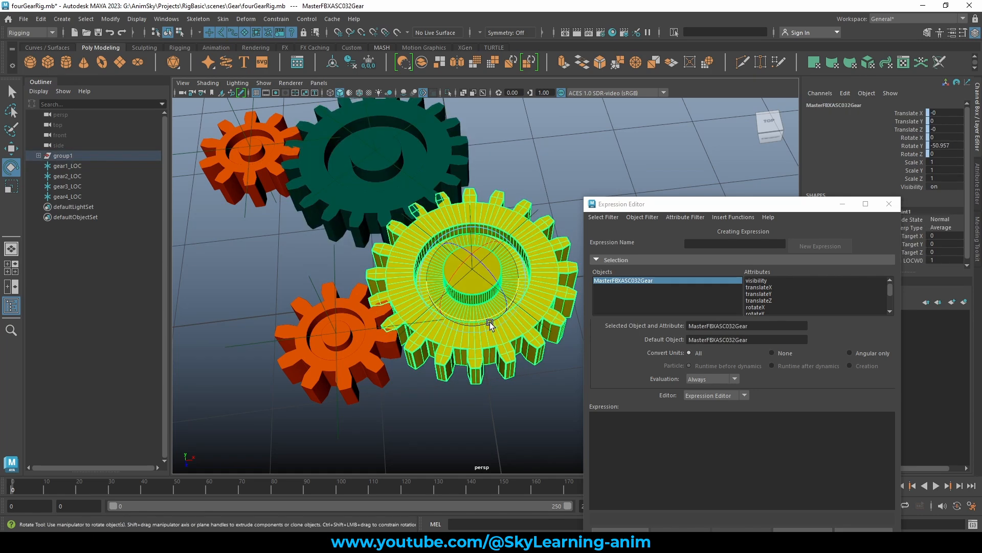
click(384, 202)
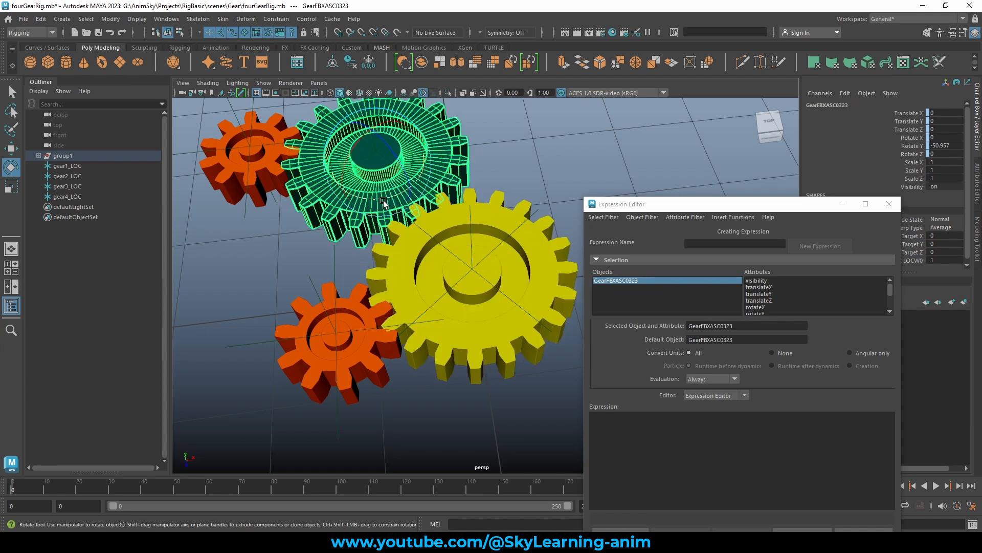
click(471, 229)
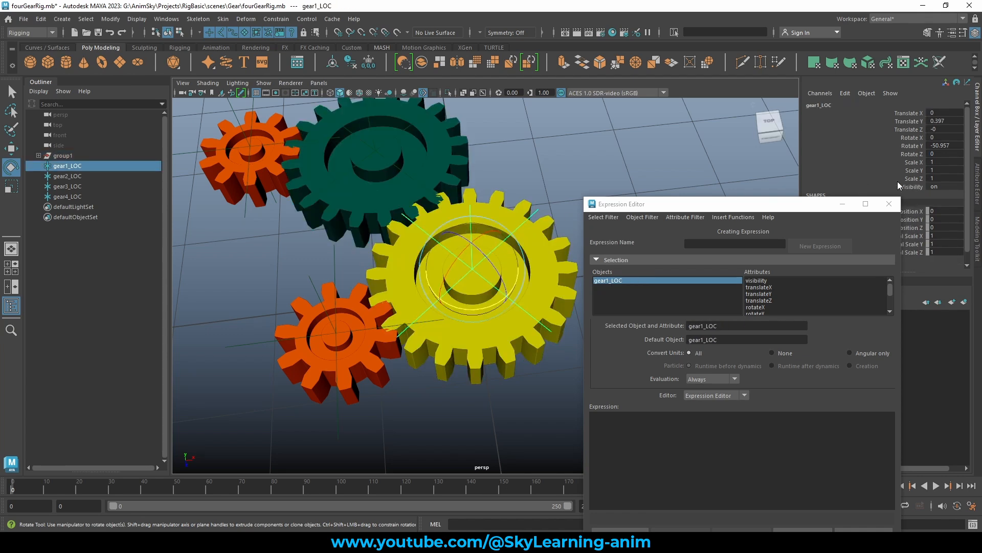
click(953, 146)
text(0)
key(Return)
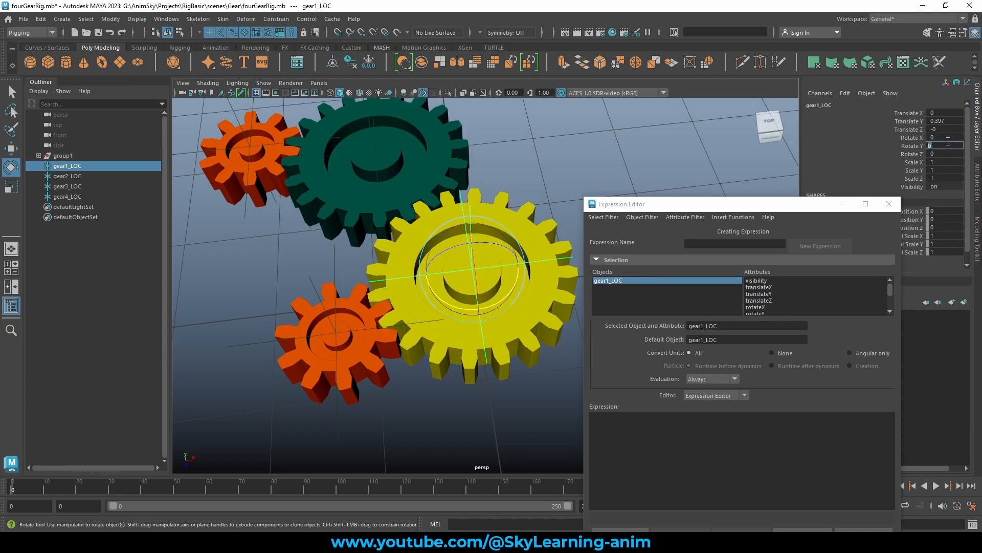
Filter the Expression Editor by expression name and load gearEXP for editing
drag(671, 207, 644, 135)
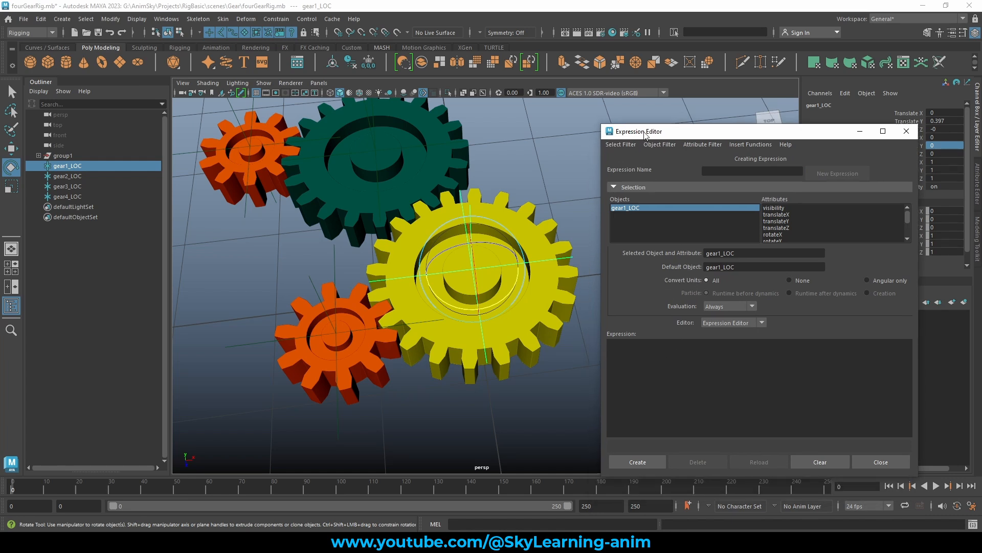
click(620, 146)
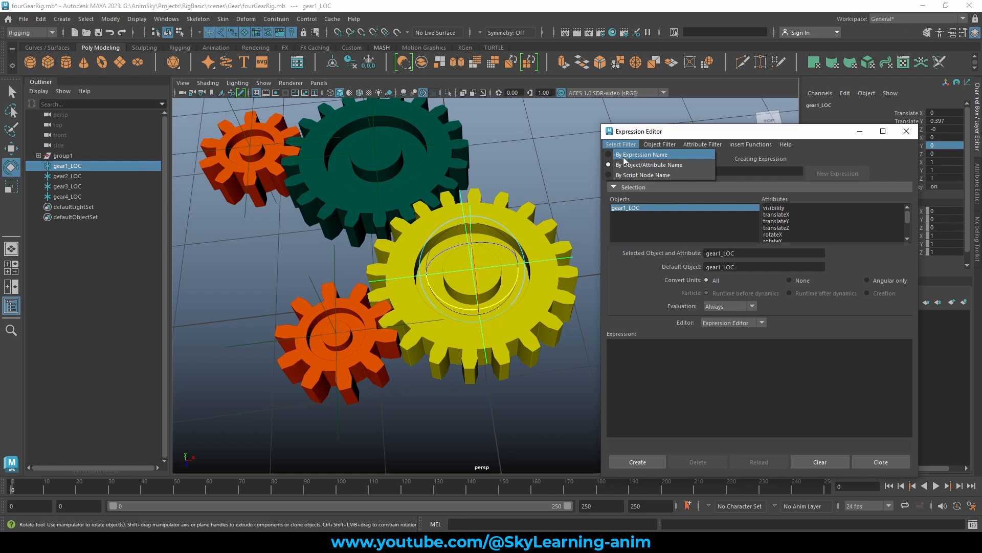
click(646, 154)
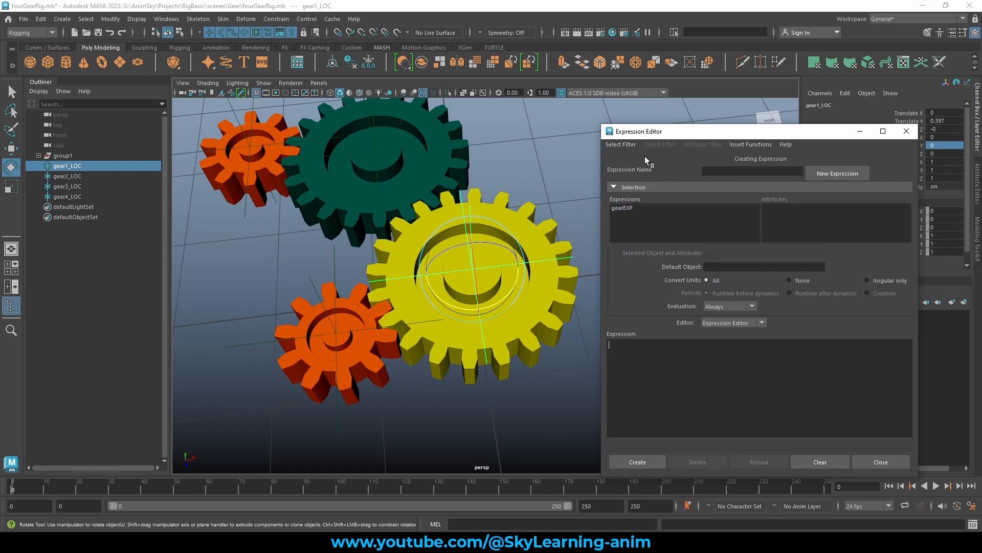
click(625, 208)
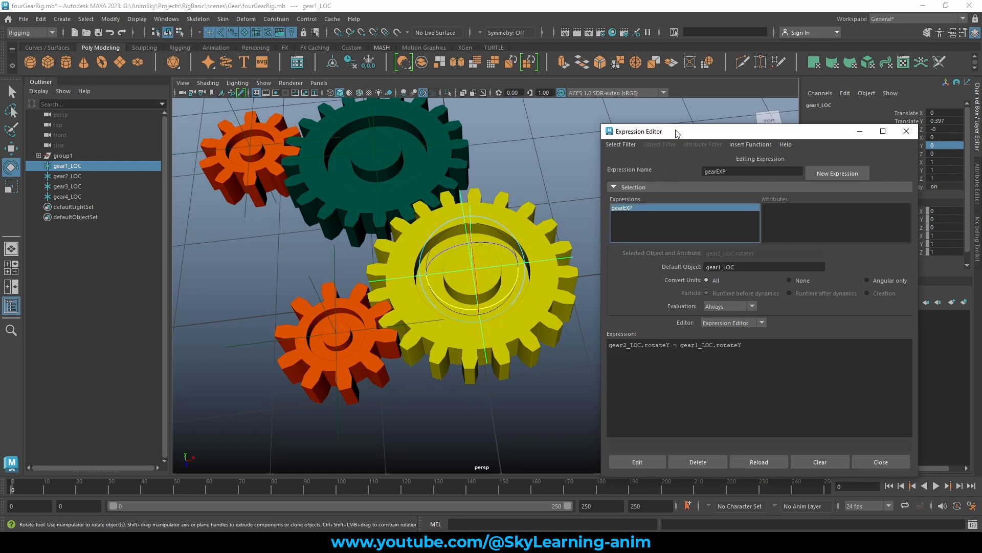
drag(675, 130, 676, 90)
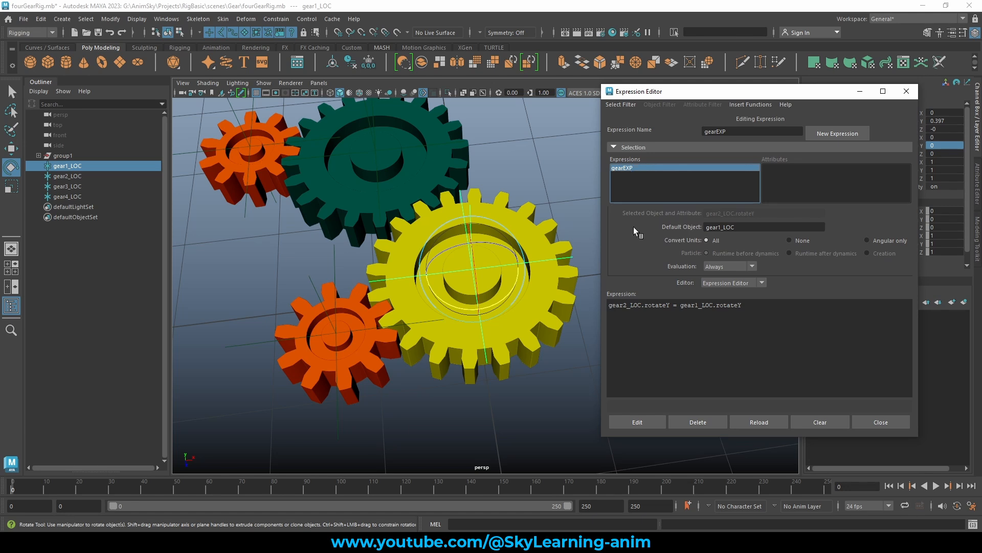
Change the expression to gear2_LOC.rotateY = -gear1_LOC.rotateY and apply the edit to gearEXP
drag(608, 306, 802, 306)
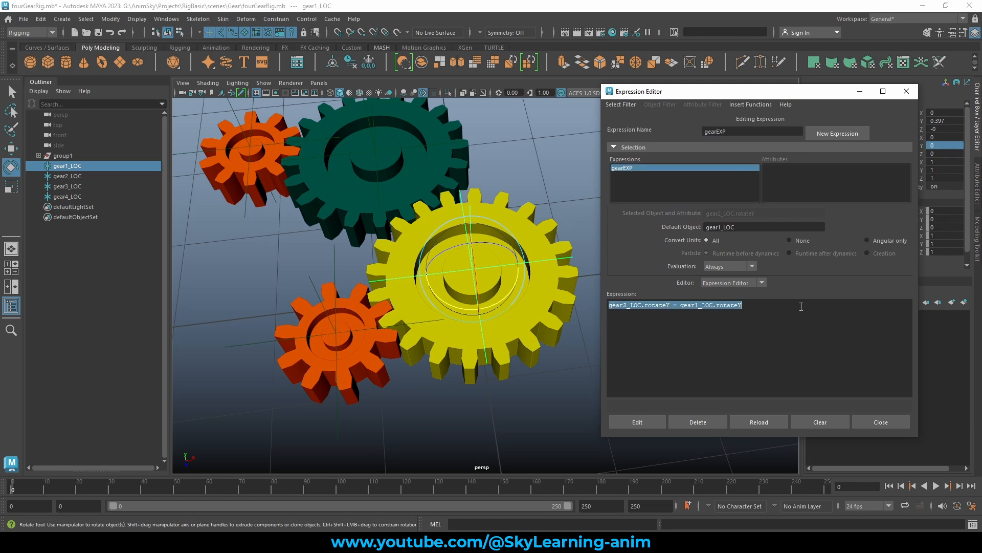
click(721, 324)
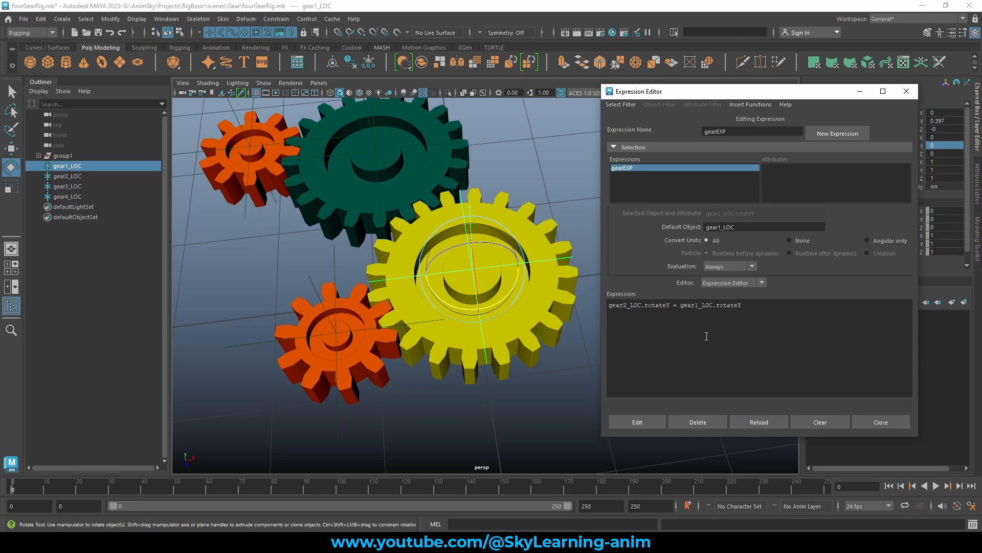
text(-)
click(650, 424)
Turn gear1_LOC about Y to test the opposite rotation of the green gear, and undo the rotations
click(483, 200)
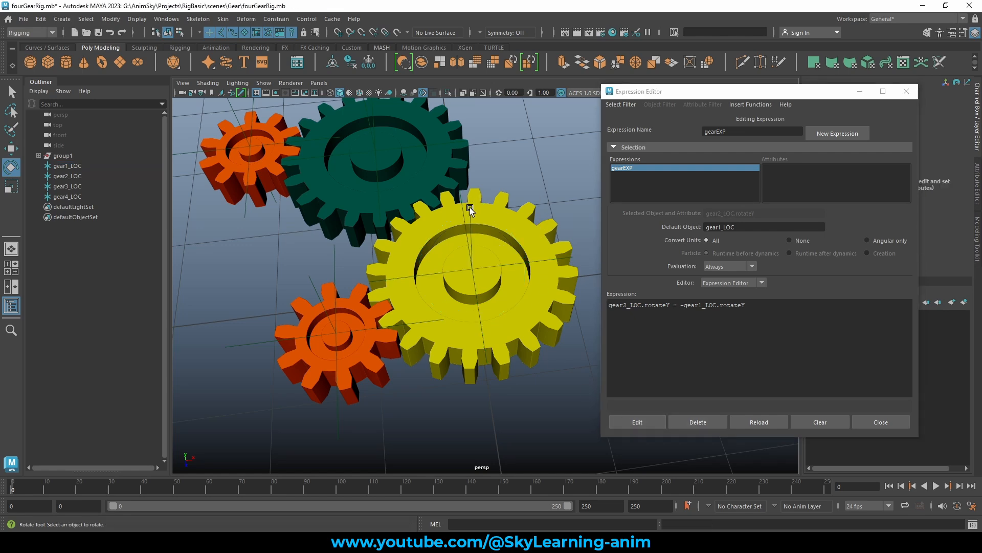
click(470, 208)
alt+drag(469, 208, 495, 289)
alt+drag(478, 255, 477, 279)
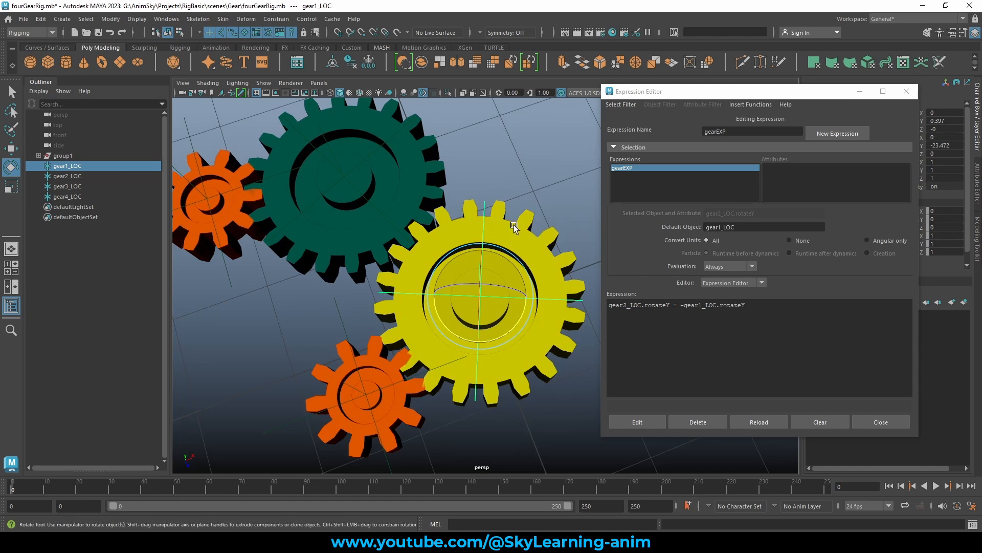
key(ctrl+z)
middle_drag(531, 187, 505, 243)
key(ctrl+z)
Select gear3_LOC on the small orange gear beside the green one, and move the Expression Editor to uncover its channel values
alt+drag(507, 240, 474, 223)
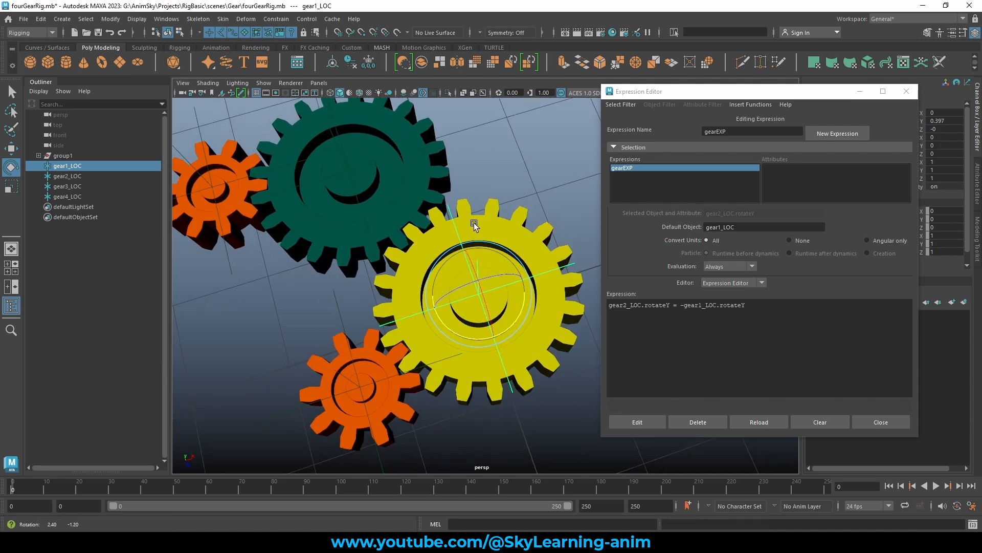
alt+middle_drag(474, 224, 499, 232)
scroll(498, 232, down, 2)
alt+drag(507, 219, 518, 218)
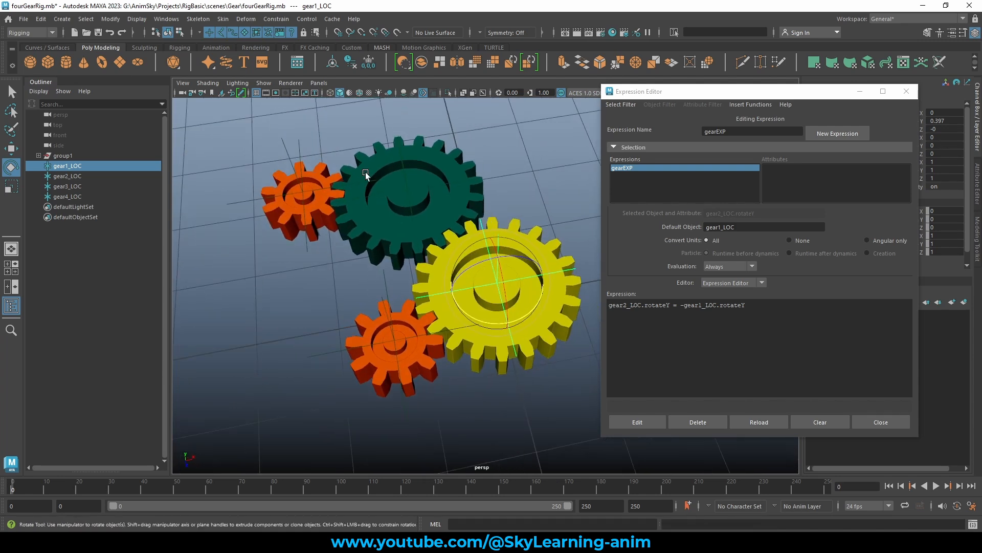
drag(263, 151, 263, 153)
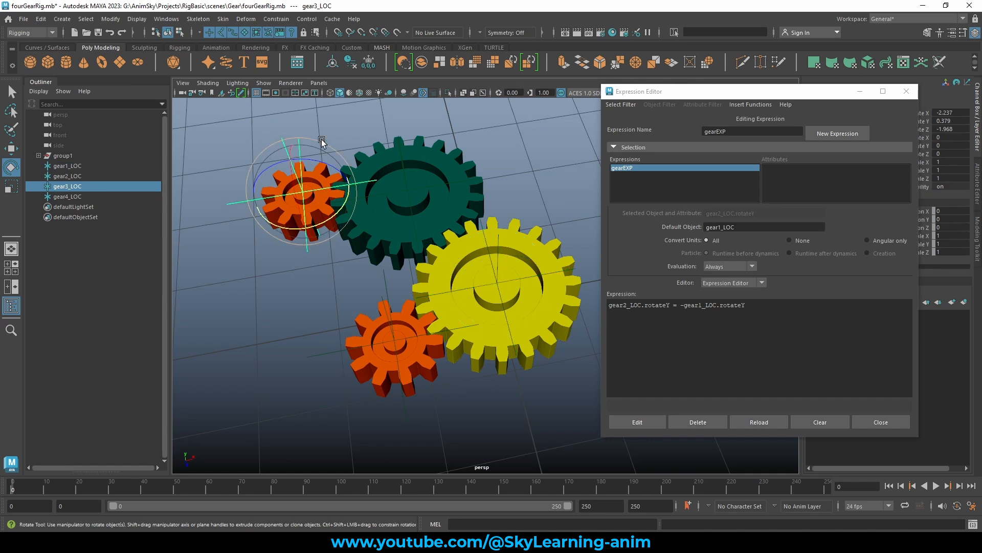
drag(807, 94, 796, 149)
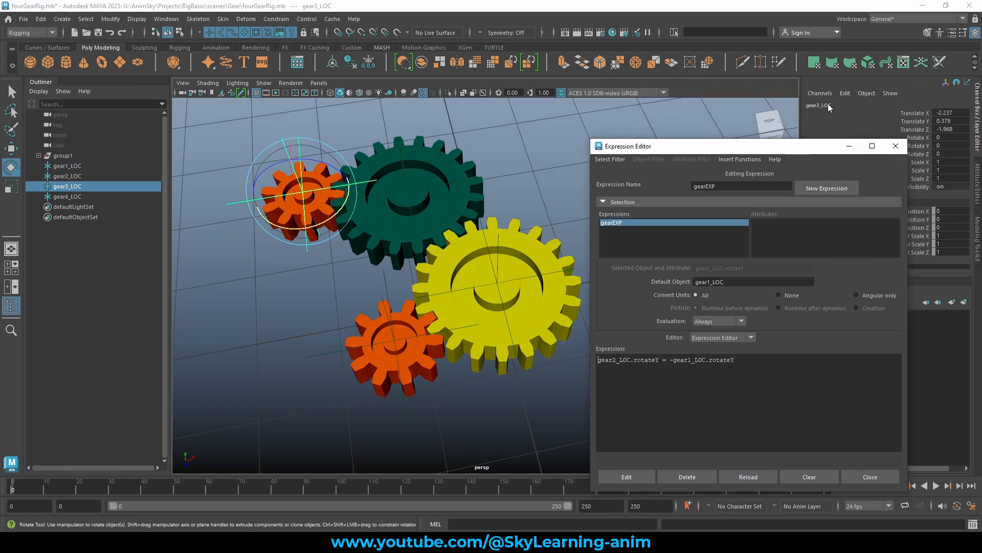
Duplicate the gear2_LOC line in the gearEXP expression and change the copy to gear3_LOC.rotateY = -gear2_LOC.rotateY
drag(756, 358, 520, 351)
key(ctrl+c)
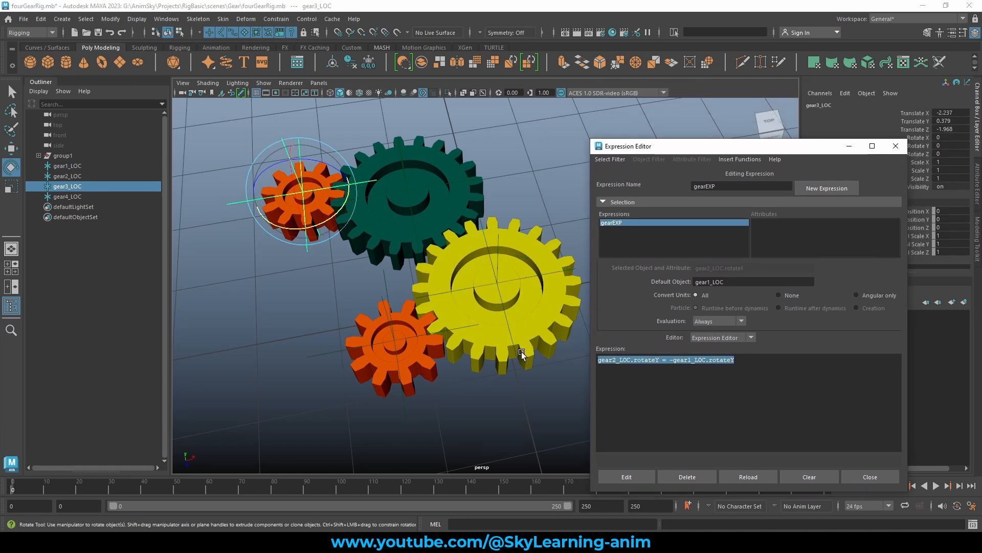
click(753, 362)
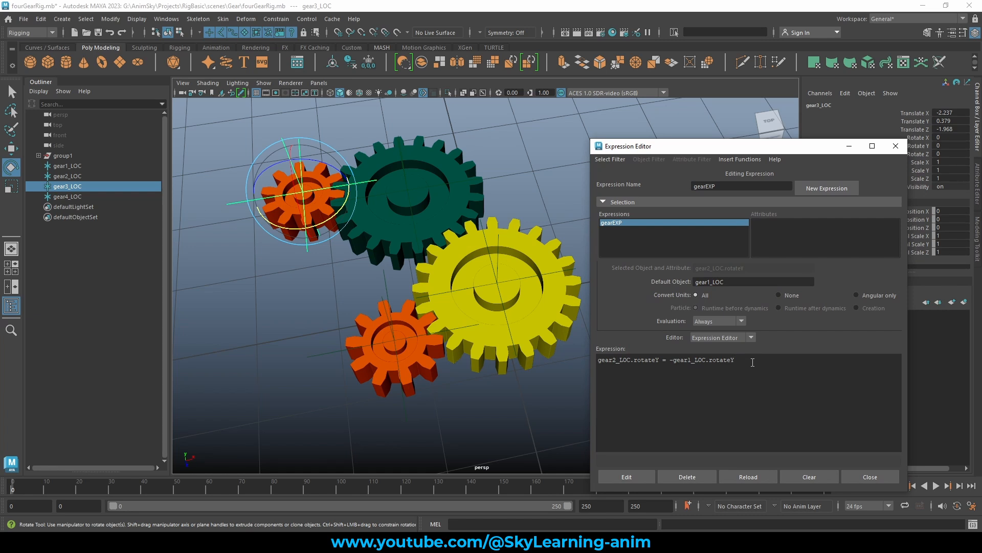
key(Return)
key(ctrl+v)
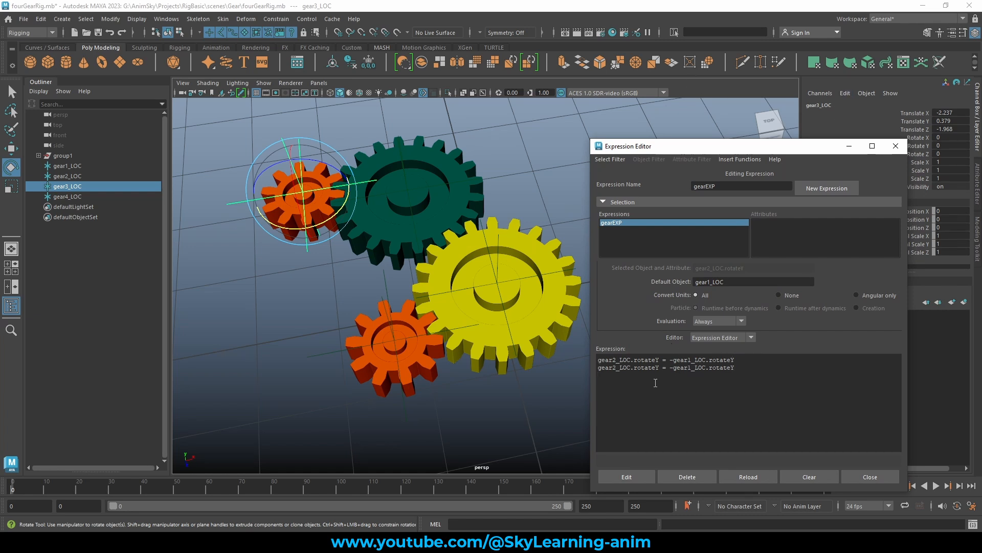
click(615, 367)
click(442, 209)
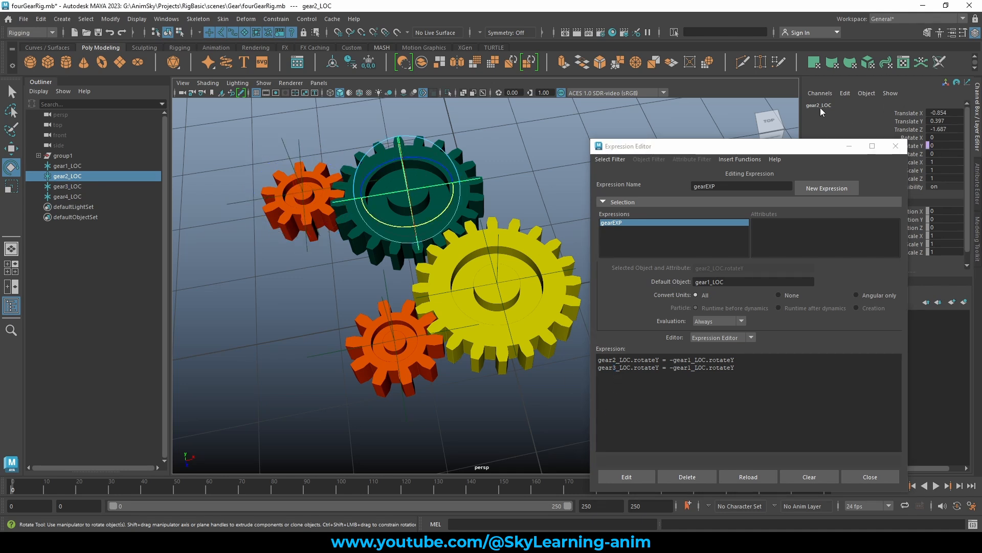
click(689, 368)
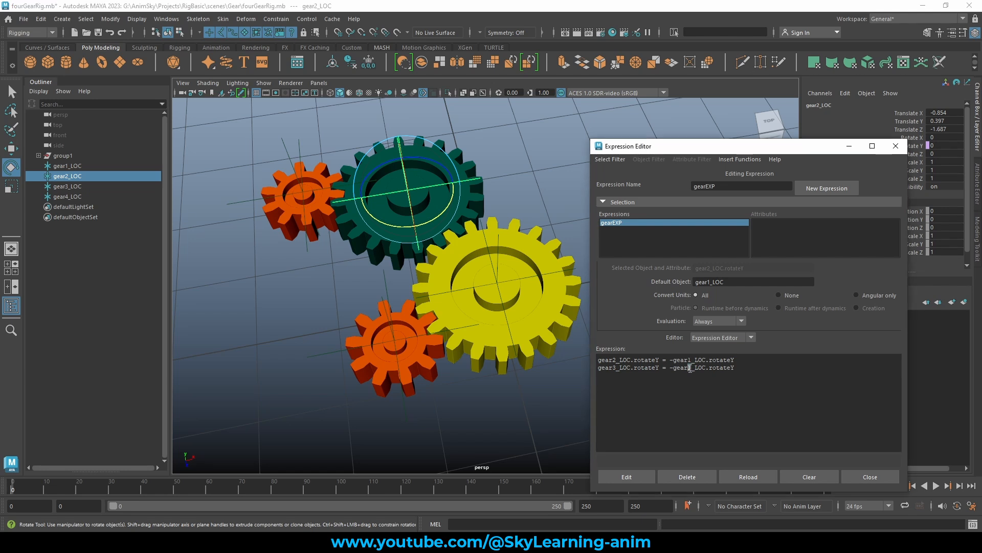
text(2)
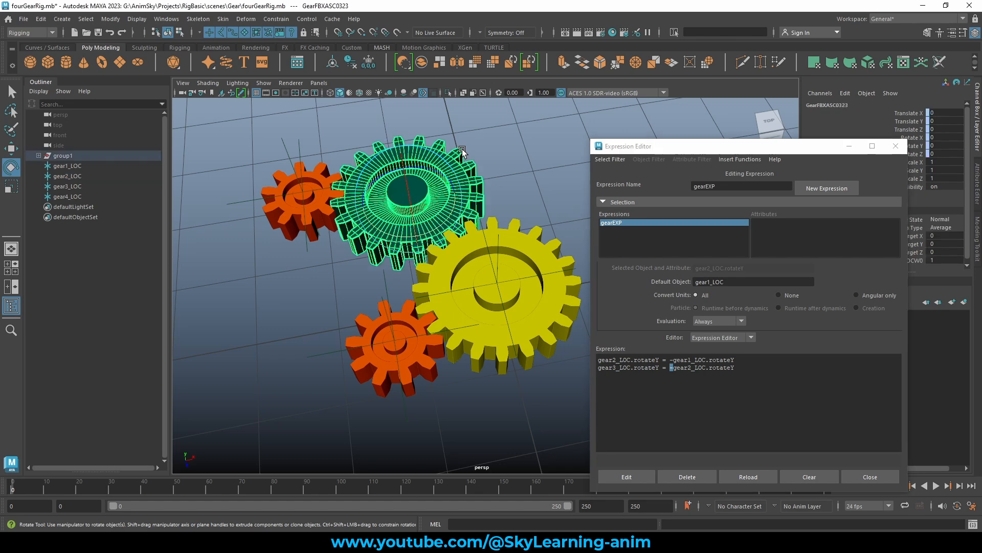
Check the green gear and its small orange neighbour against the minus sign, and try to apply the two-line edit to gearEXP
click(458, 152)
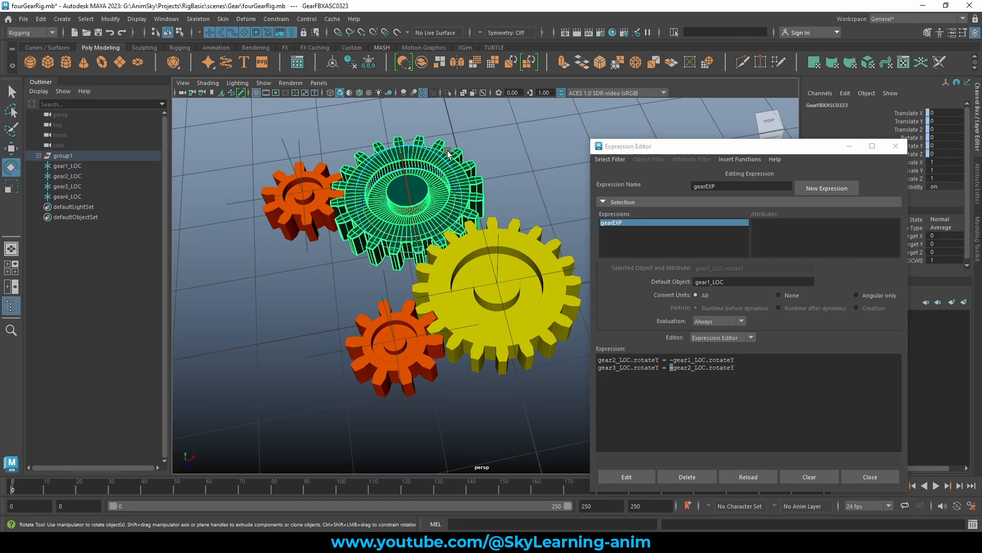
click(266, 191)
drag(266, 190, 276, 192)
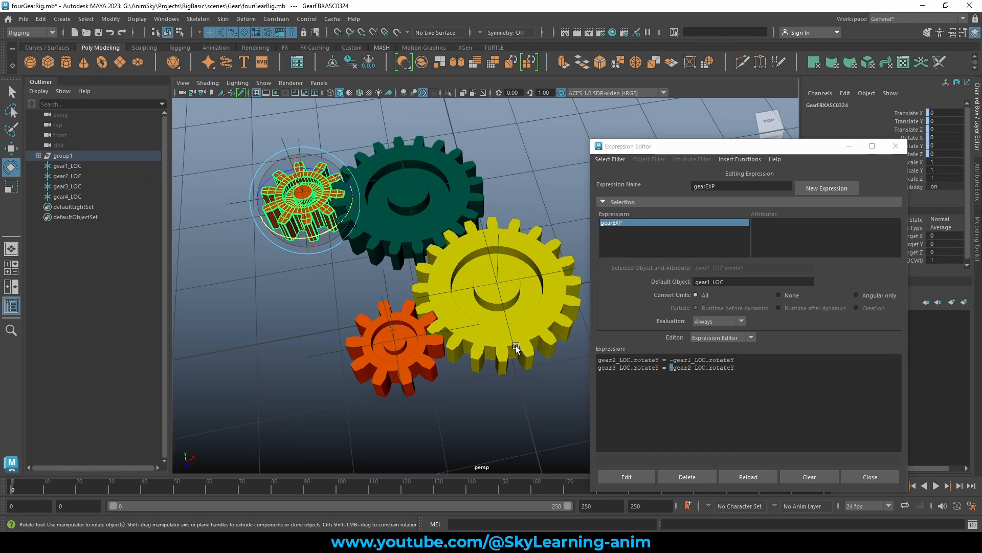
click(693, 393)
drag(670, 367, 673, 366)
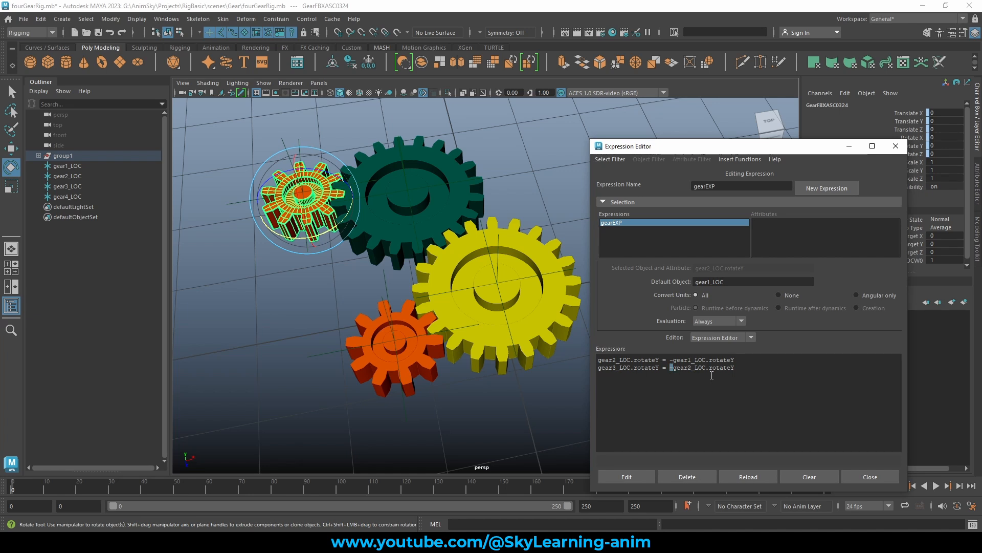
click(747, 371)
click(631, 474)
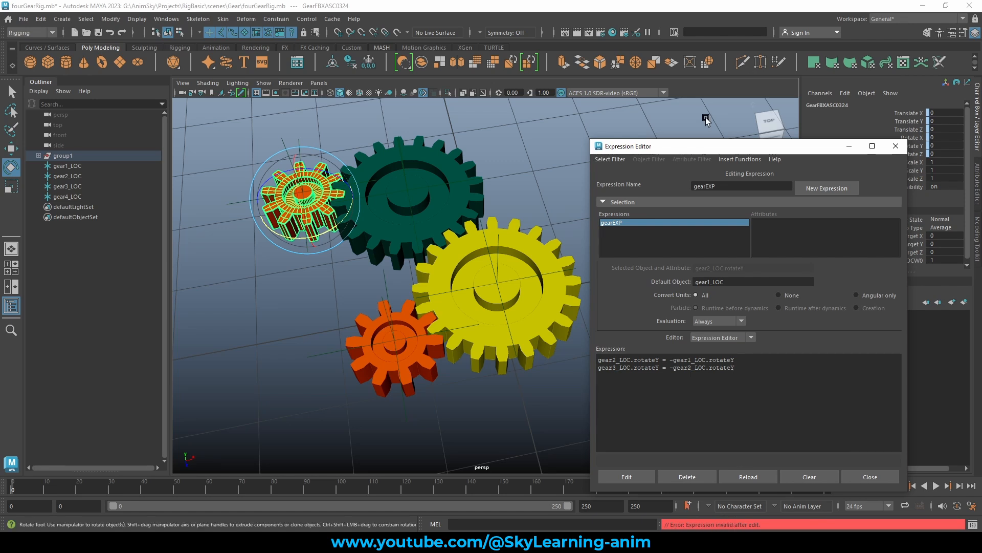
End both lines of the expression with a semicolon and apply the edit to gearEXP
drag(699, 146, 672, 97)
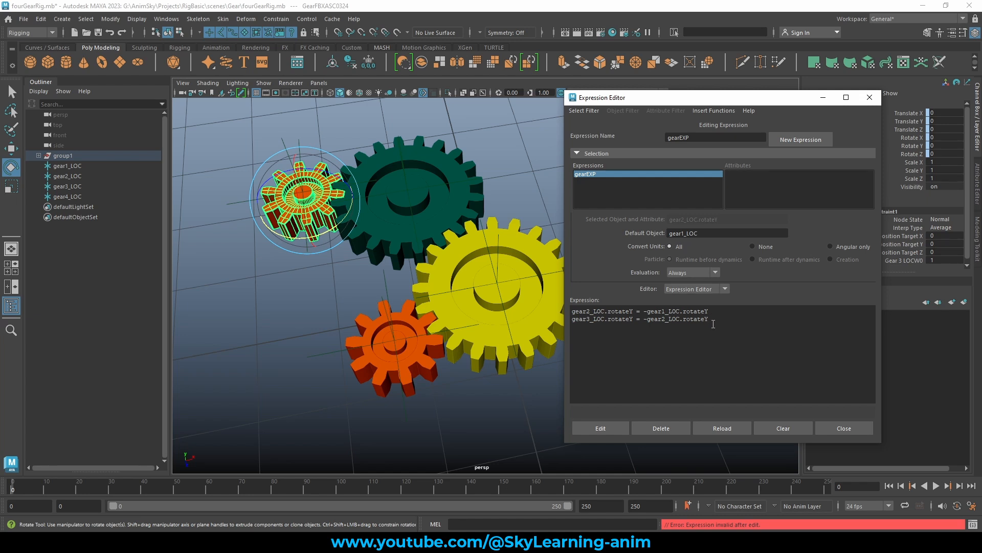
drag(713, 323, 571, 310)
click(734, 321)
click(603, 430)
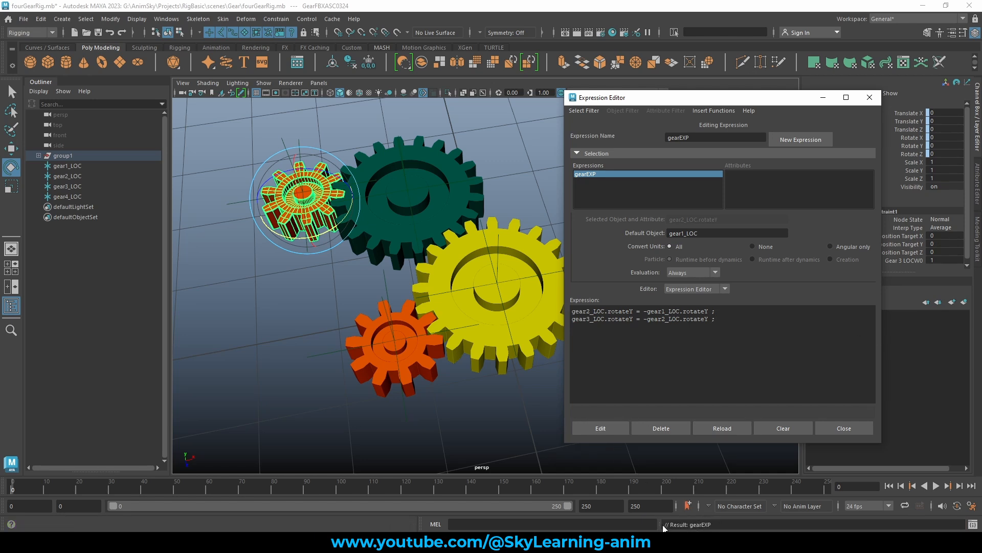
Turn gear1_LOC about Y in both directions to test the linked green and small orange gears
click(512, 191)
click(497, 242)
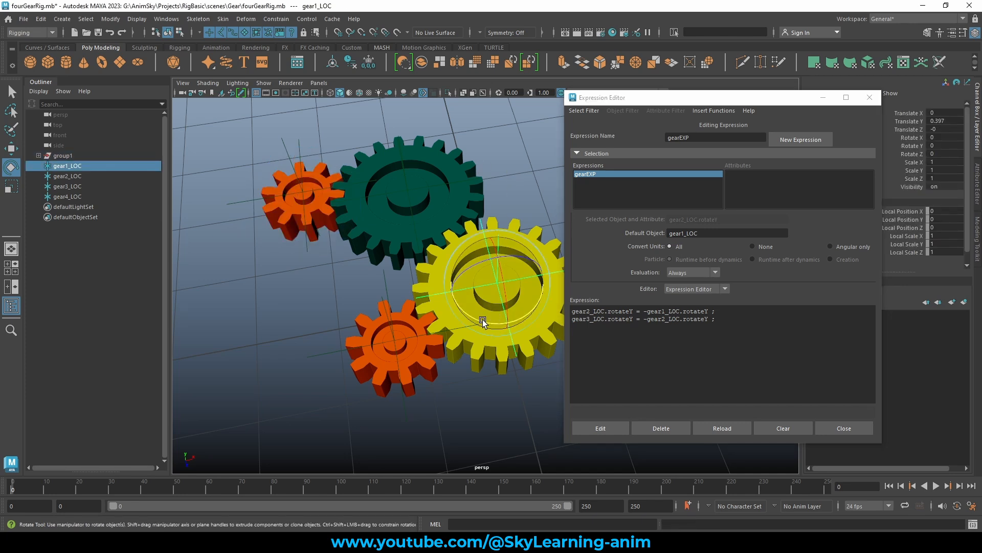
drag(483, 321, 515, 309)
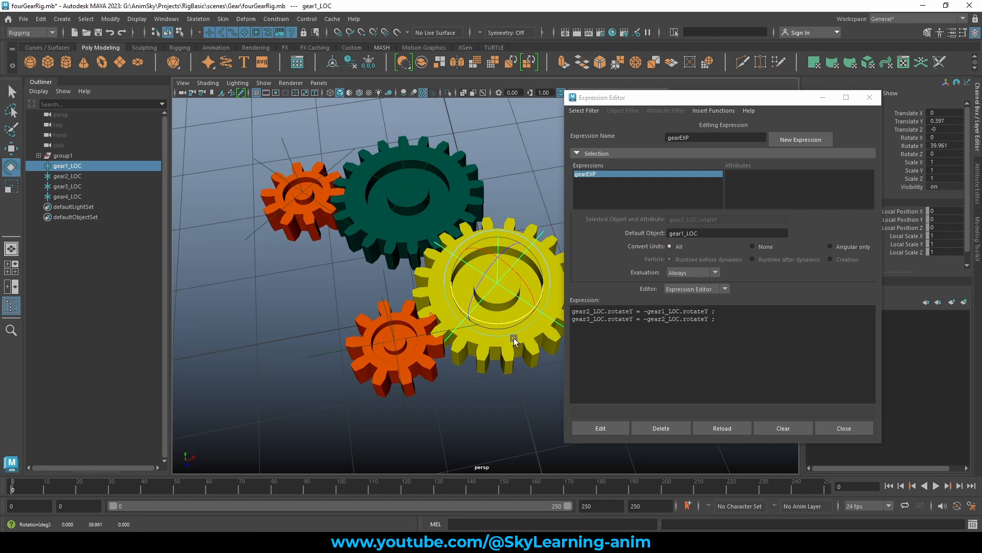
drag(492, 323, 542, 298)
alt+drag(416, 253, 424, 271)
alt+right_drag(406, 250, 426, 250)
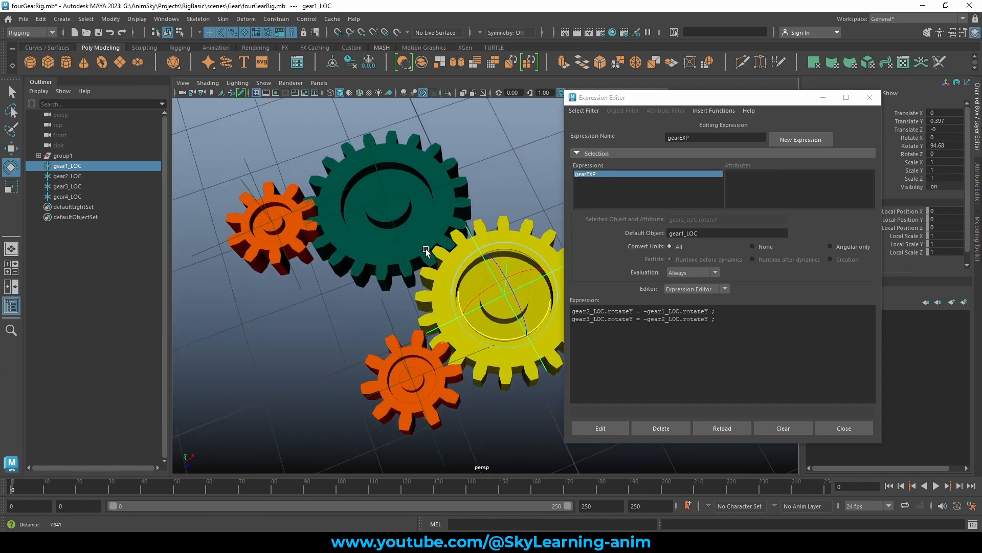
alt+drag(426, 250, 431, 243)
drag(653, 97, 731, 103)
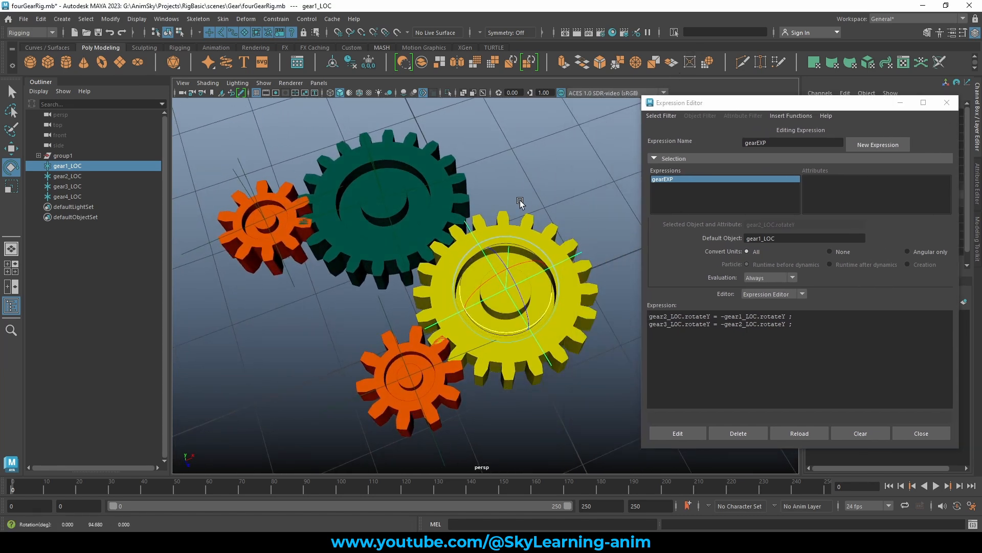
middle_drag(520, 200, 633, 180)
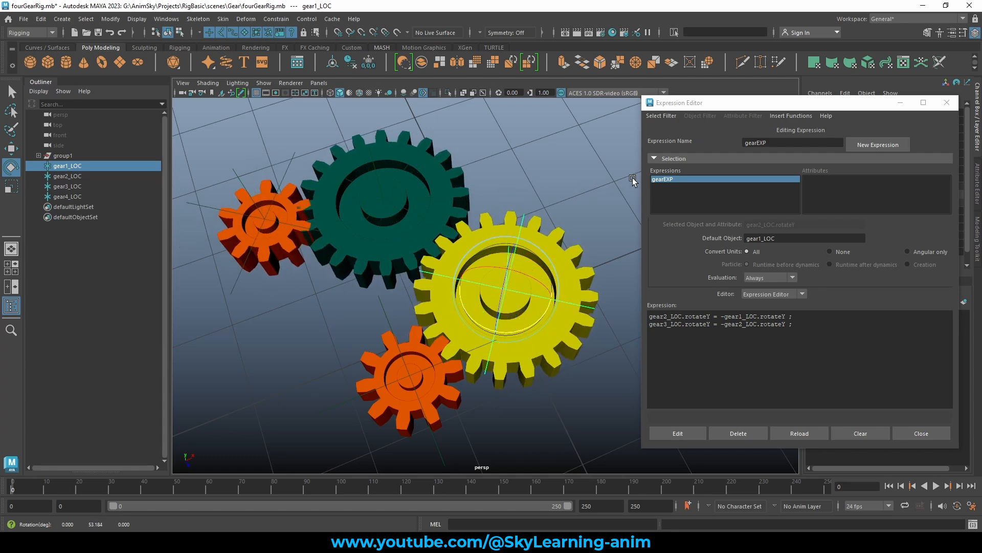
Examine how the small orange gear's teeth mesh with the green gear, and undo the test rotations
alt+middle_drag(364, 240, 444, 261)
alt+right_drag(317, 220, 450, 248)
alt+middle_drag(332, 182, 402, 228)
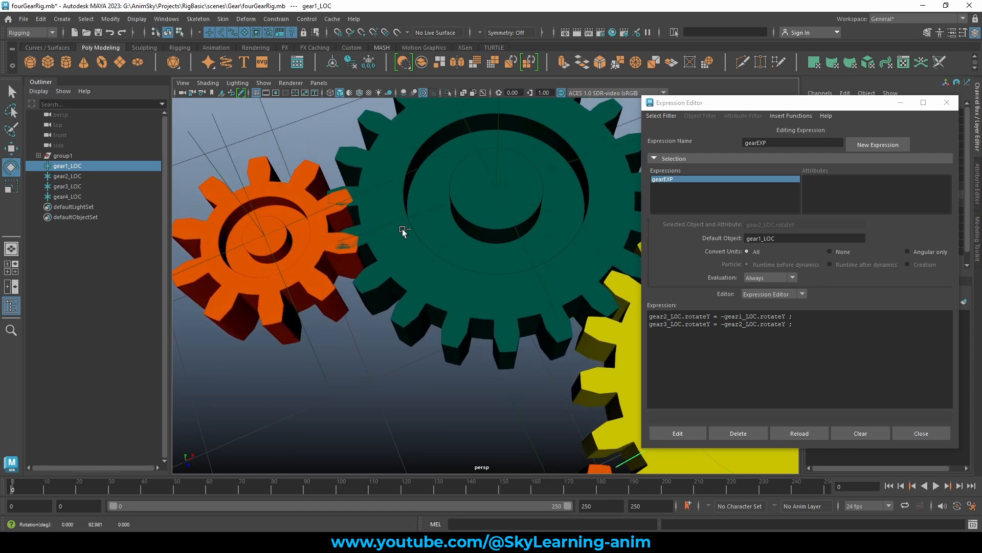
key(ctrl+z)
key(ctrl+z)
key(ctrl+z)
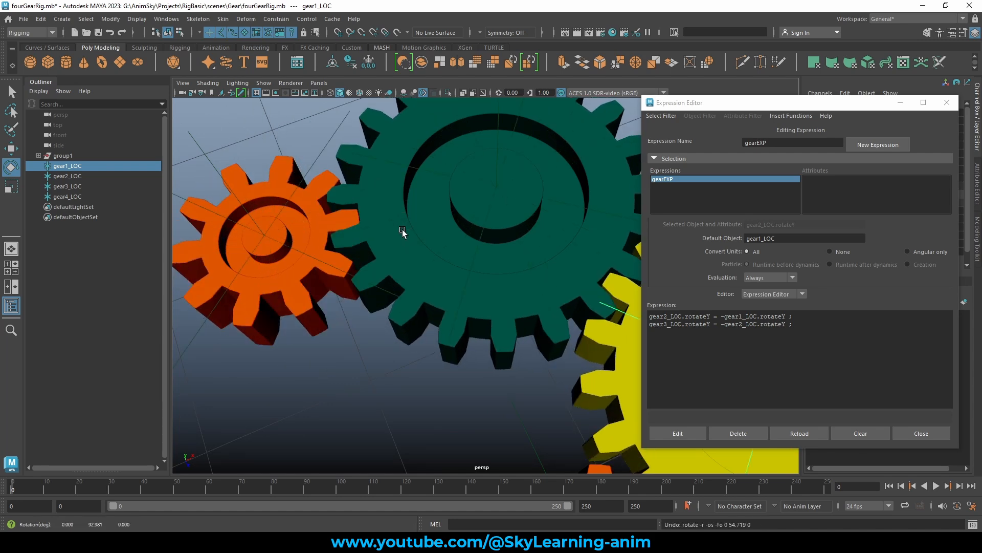
Compare the green gear with the small orange gear beside it to judge their size ratio
scroll(402, 229, down, 5)
click(495, 272)
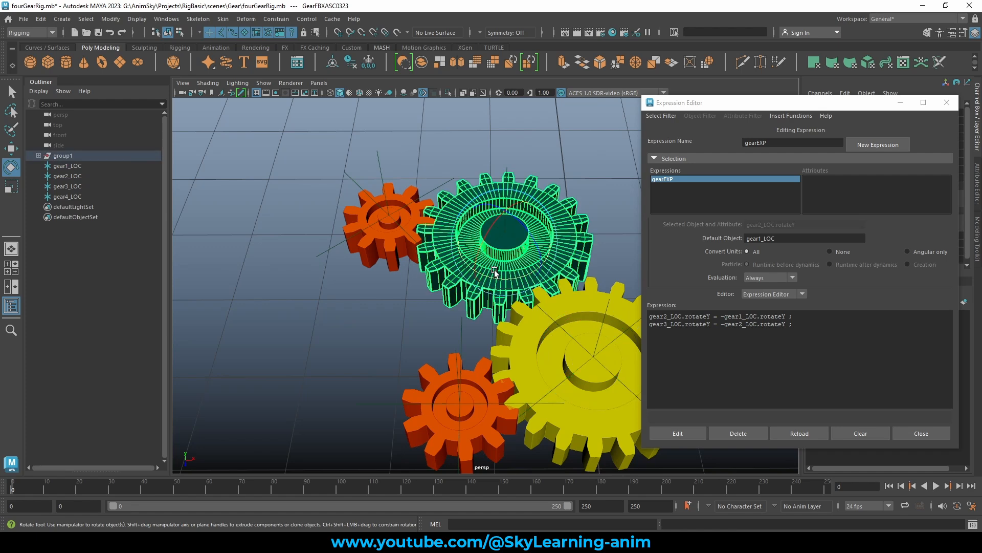
click(381, 241)
scroll(512, 241, down, 3)
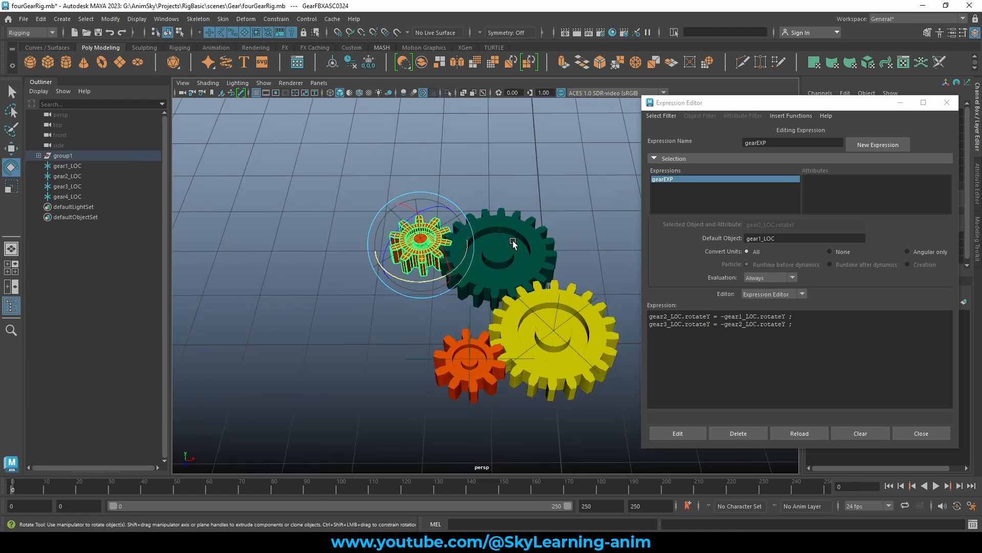
click(524, 241)
key(w)
alt+drag(581, 263, 500, 252)
click(331, 247)
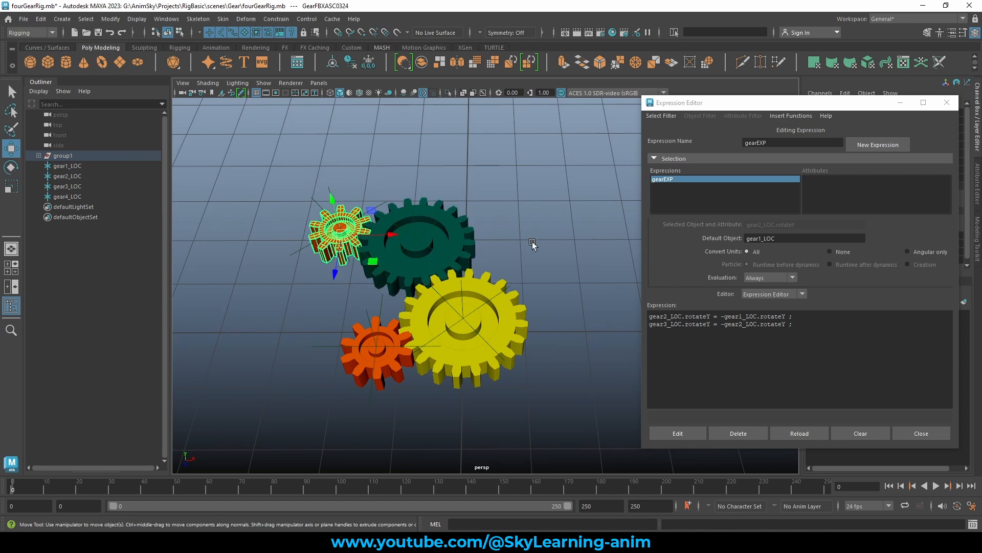
alt+drag(534, 242, 564, 210)
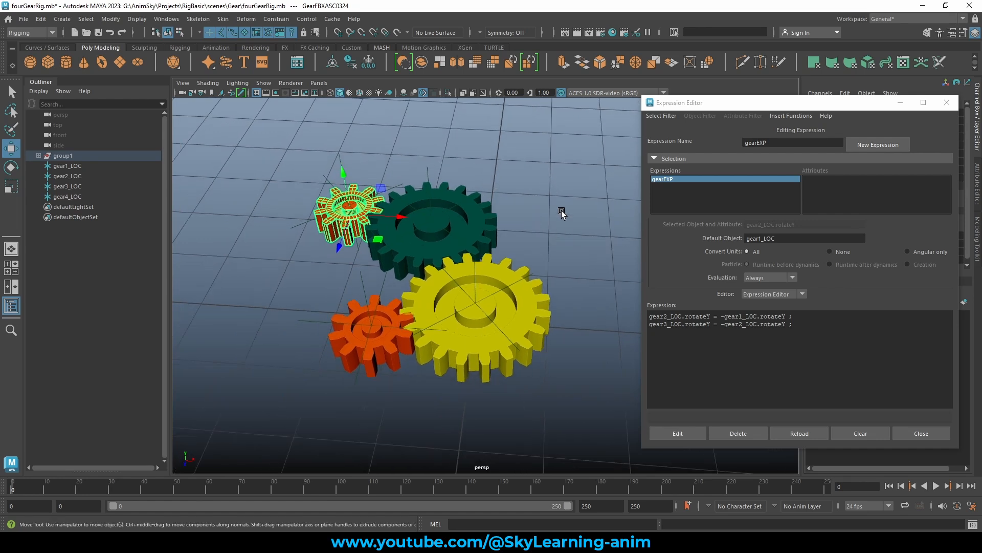
click(564, 210)
click(349, 229)
Select gear1_LOC, move the Expression Editor to uncover its channel values, and set Rotate Y to 0
click(474, 278)
drag(886, 103, 823, 103)
click(958, 145)
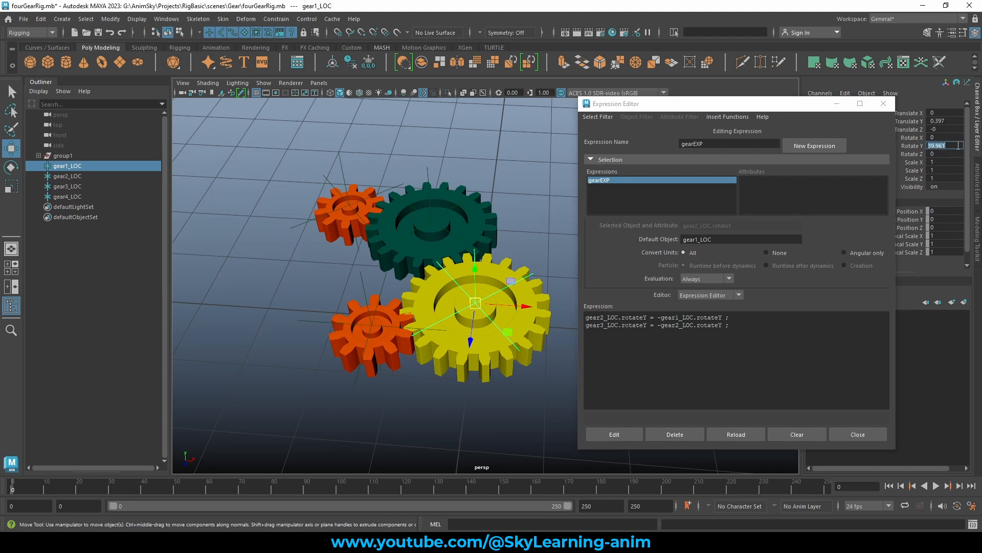
text(0)
key(Return)
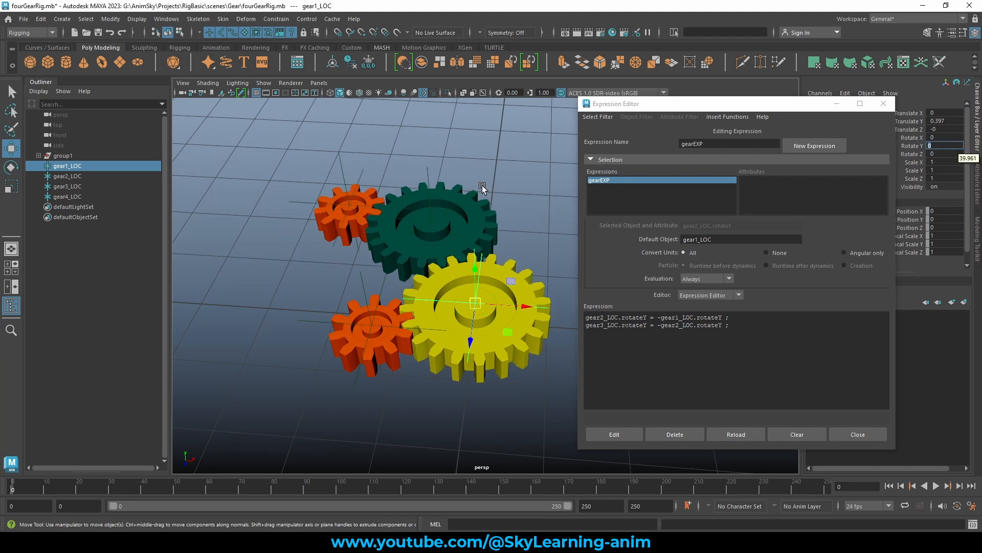
Change the second line to gear3_LOC.rotateY = -gear2_LOC.rotateY*2 ; and apply the edit to gearEXP
alt+drag(398, 169, 432, 171)
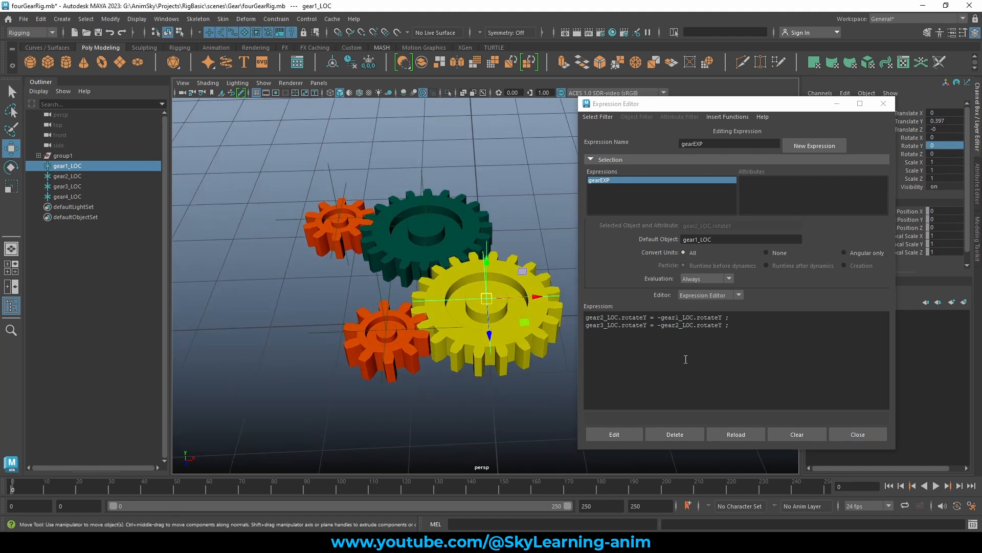
click(721, 326)
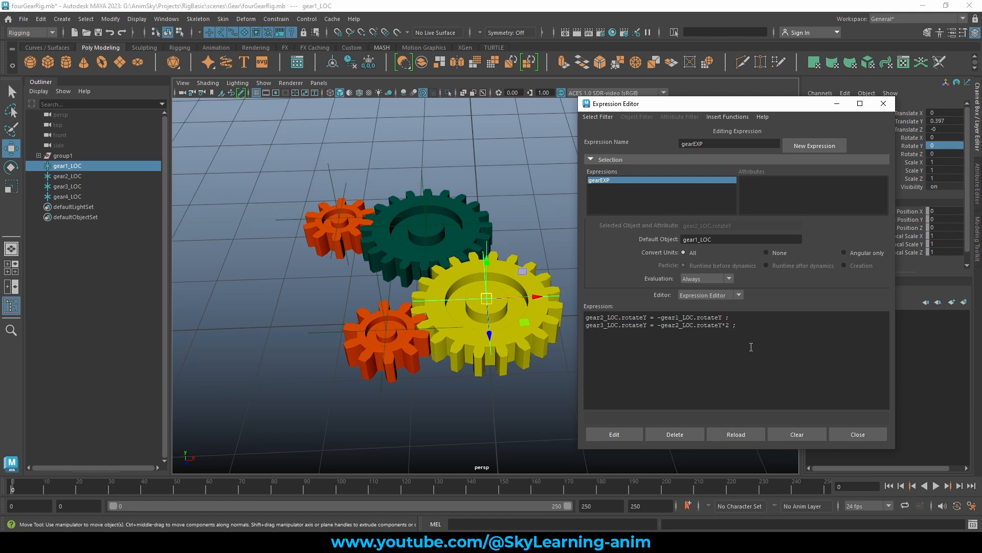
drag(656, 325, 726, 326)
click(732, 326)
drag(648, 325, 585, 325)
click(748, 330)
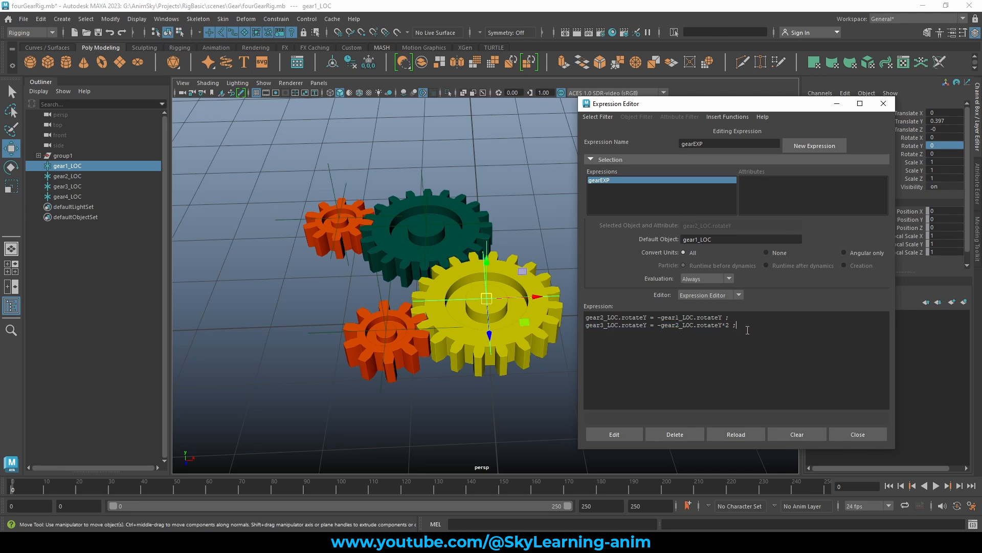
click(622, 434)
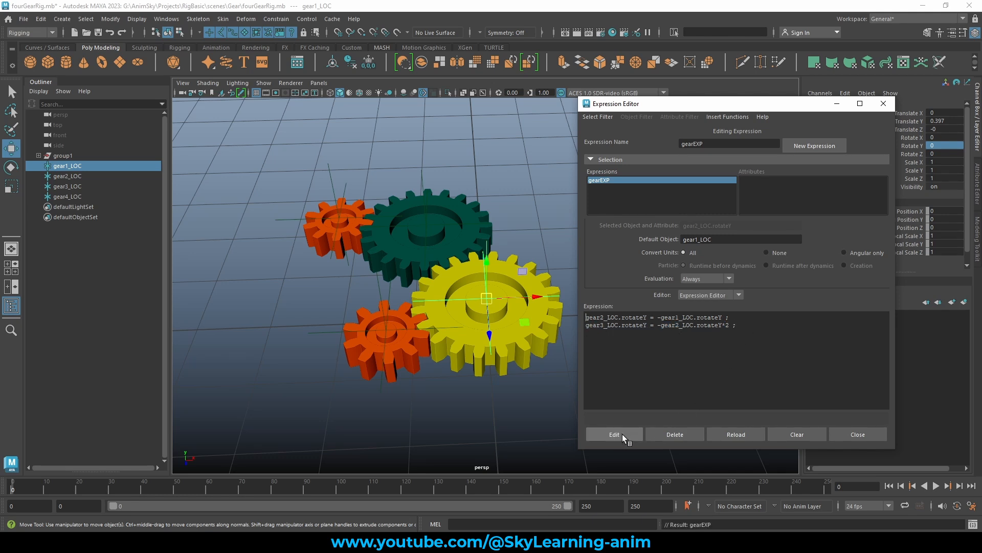
Rotate gear1_LOC about Y to test the doubled rotation of the small orange gear beside the green one
click(478, 407)
click(504, 302)
alt+drag(503, 302, 514, 269)
click(512, 248)
click(501, 253)
key(e)
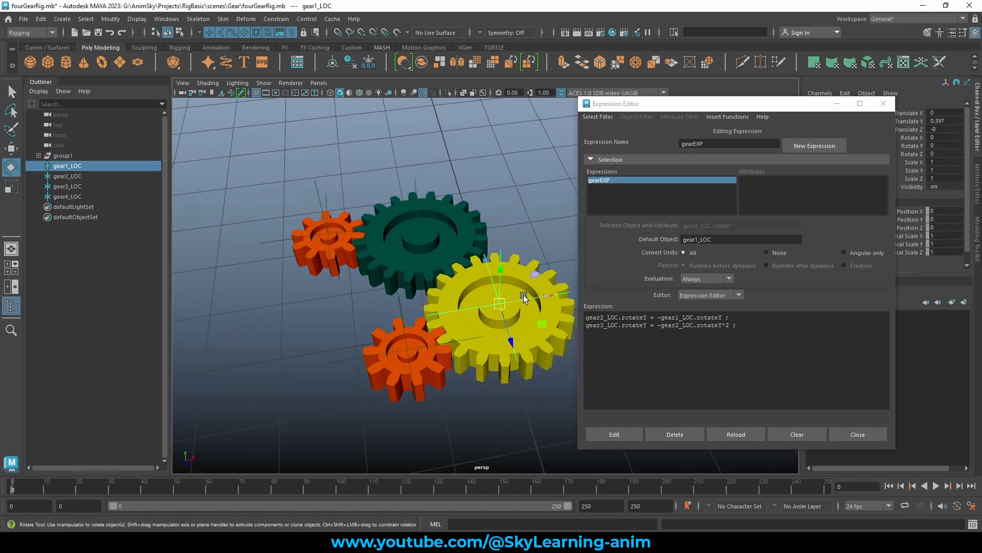
drag(527, 333, 459, 242)
middle_drag(459, 242, 480, 253)
Undo the test rotations and reset gear1_LOC's Rotate Y to 0
key(ctrl+z)
key(ctrl+z)
key(ctrl+z)
key(ctrl+z)
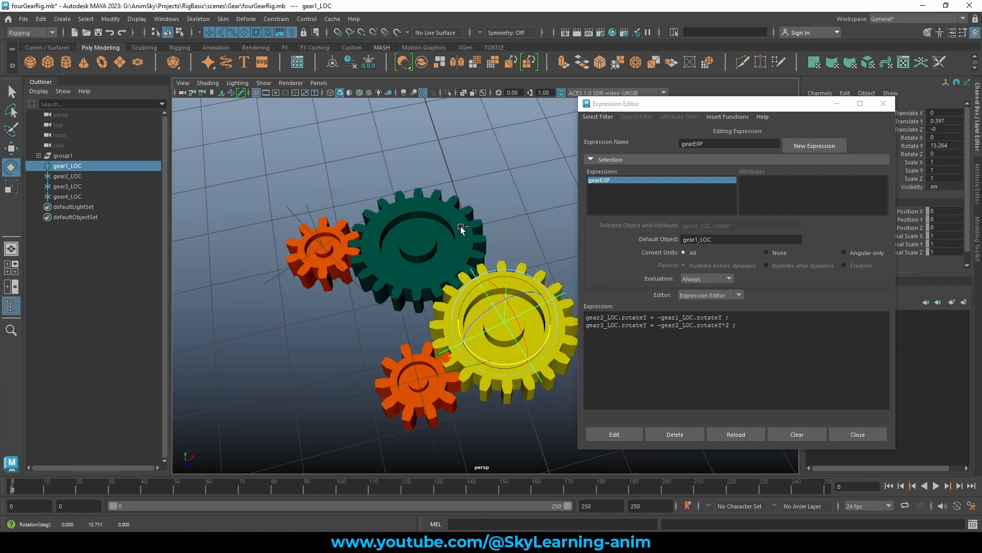
click(955, 146)
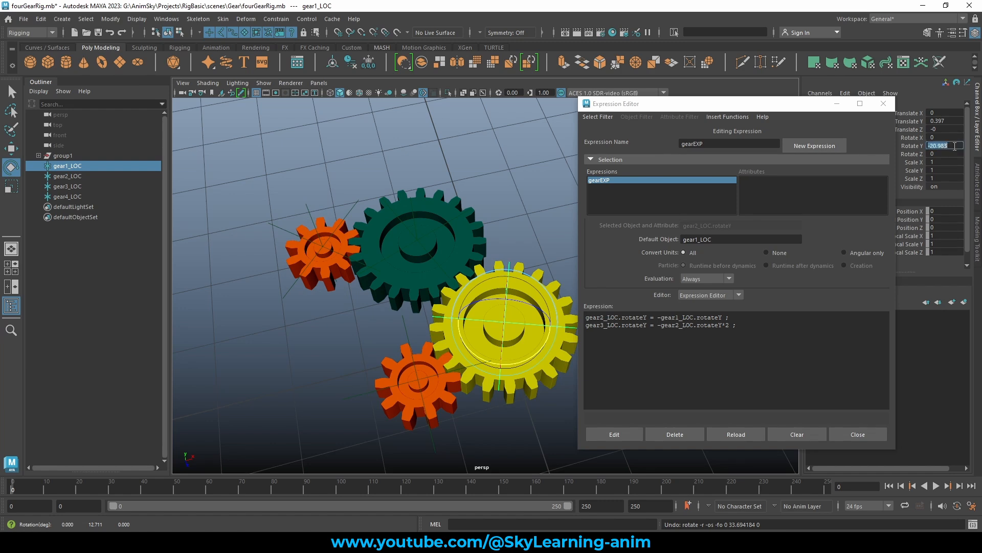
text(0)
key(Return)
Duplicate the gear3_LOC.rotateY line of gearEXP as a third line for the small orange gear beside the yellow one
alt+drag(568, 194, 392, 365)
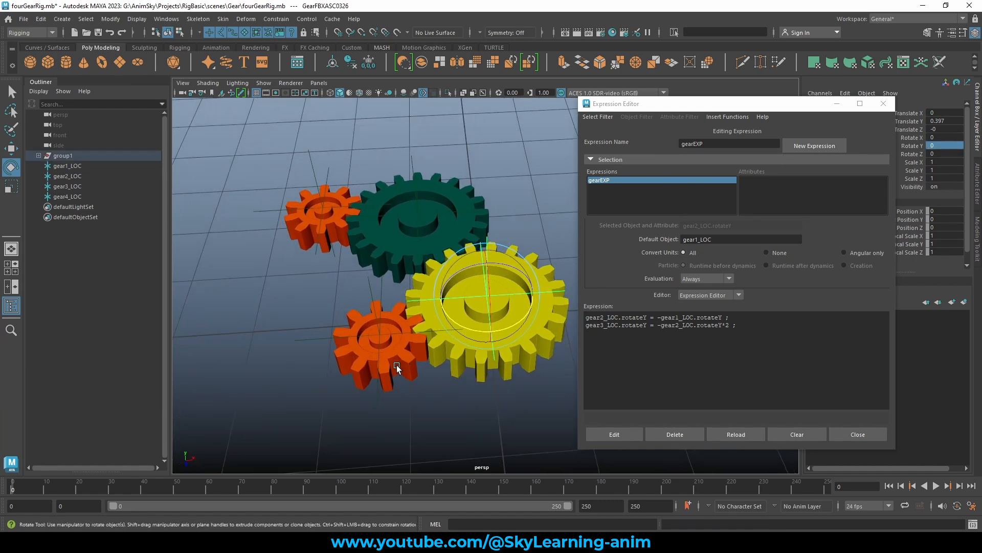
click(397, 365)
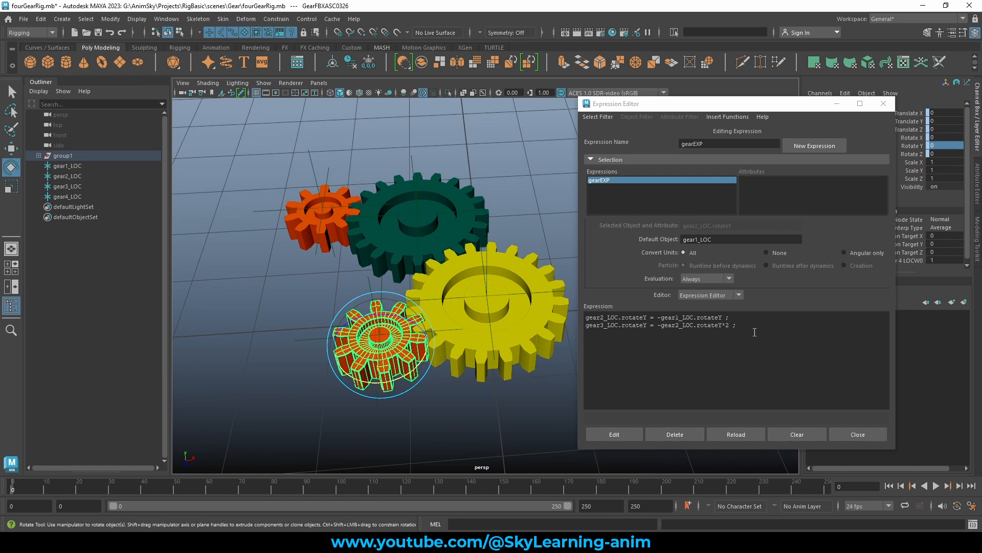
drag(736, 325, 581, 323)
key(ctrl+c)
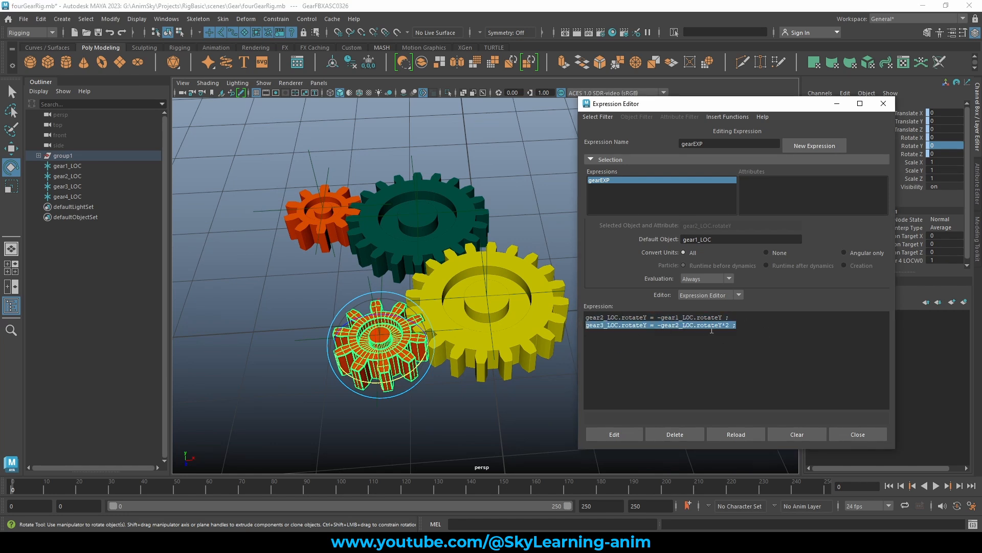
click(754, 324)
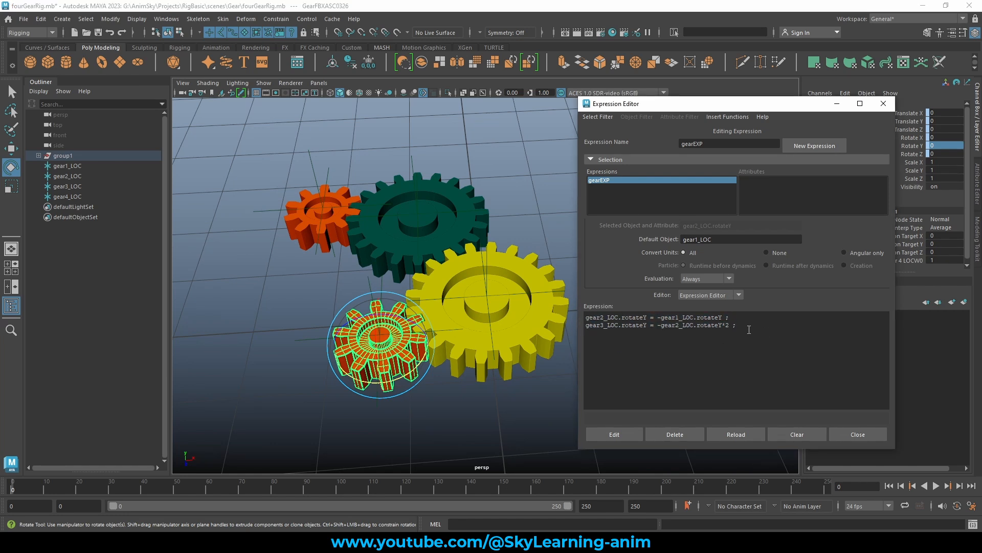
key(Return)
key(ctrl+v)
Change the third line to gear4_LOC.rotateY = -gear1_LOC.rotateY*2 ; and apply the edit to gearEXP
alt+drag(426, 323, 451, 301)
key(w)
click(687, 356)
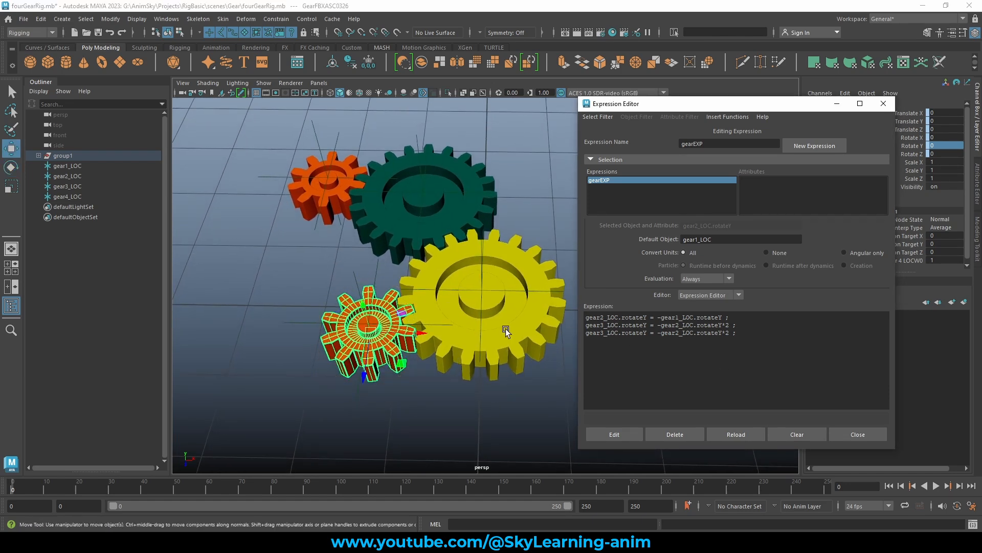
click(356, 278)
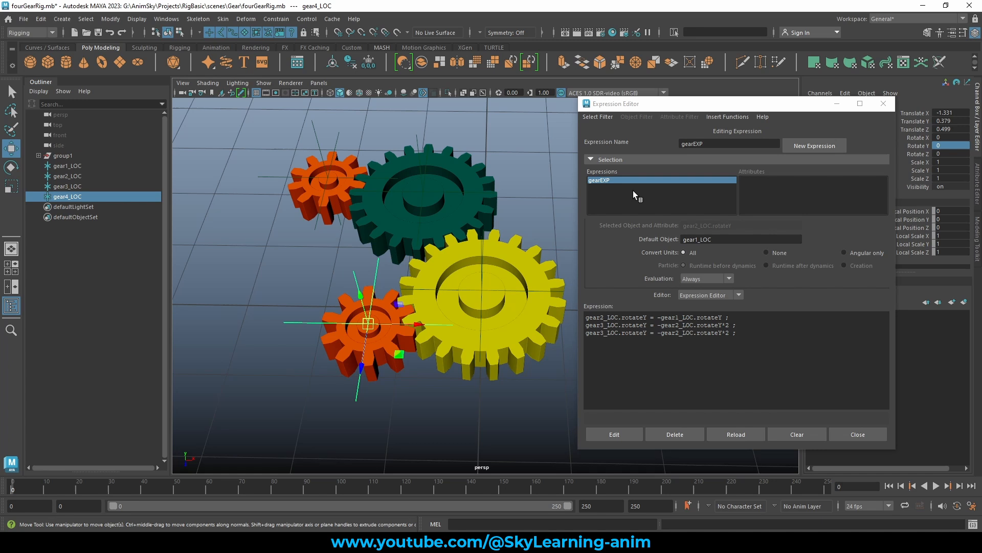
click(809, 109)
drag(707, 106, 699, 124)
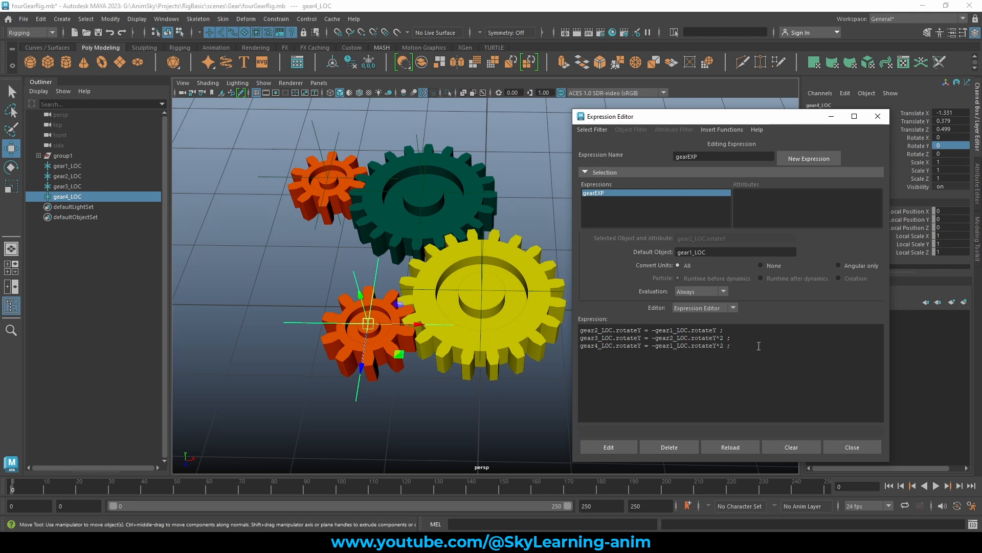
drag(759, 346, 567, 325)
click(725, 347)
click(608, 447)
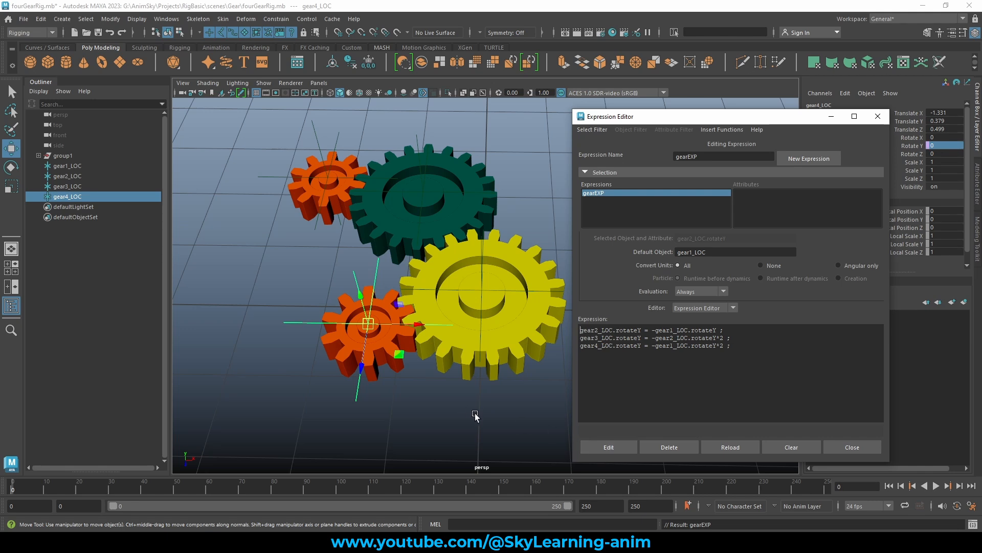
Select gear1_LOC, rotate it about Y to test all four linked gears, and close the Expression Editor
click(480, 340)
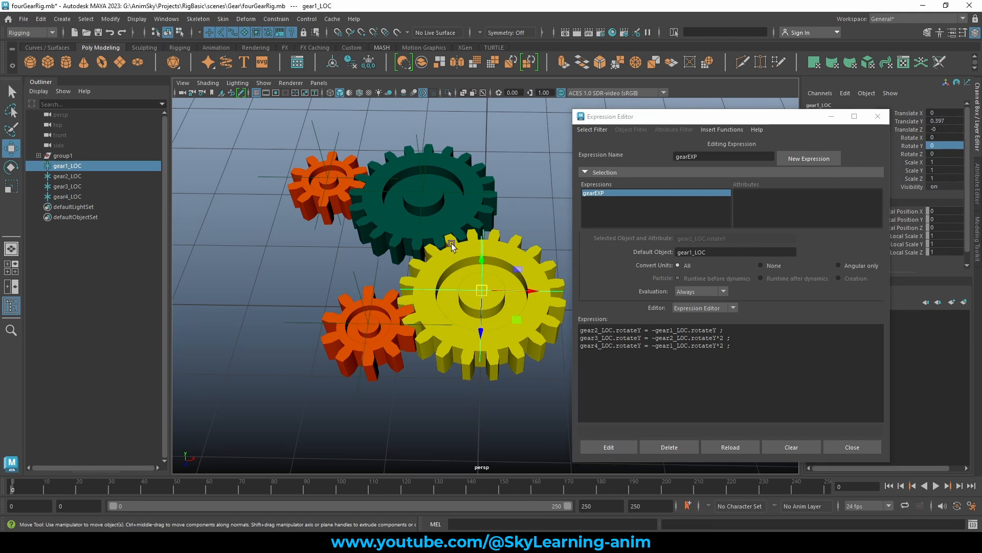
alt+drag(451, 244, 488, 276)
key(e)
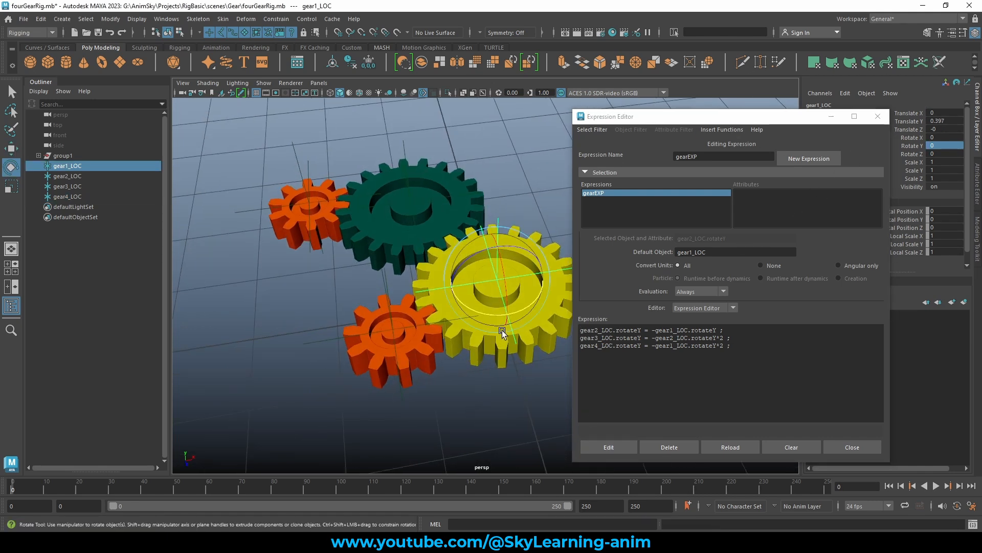
drag(523, 309, 381, 313)
click(878, 117)
Reset gear1_LOC's Rotate Y to 0
alt+drag(578, 242, 604, 246)
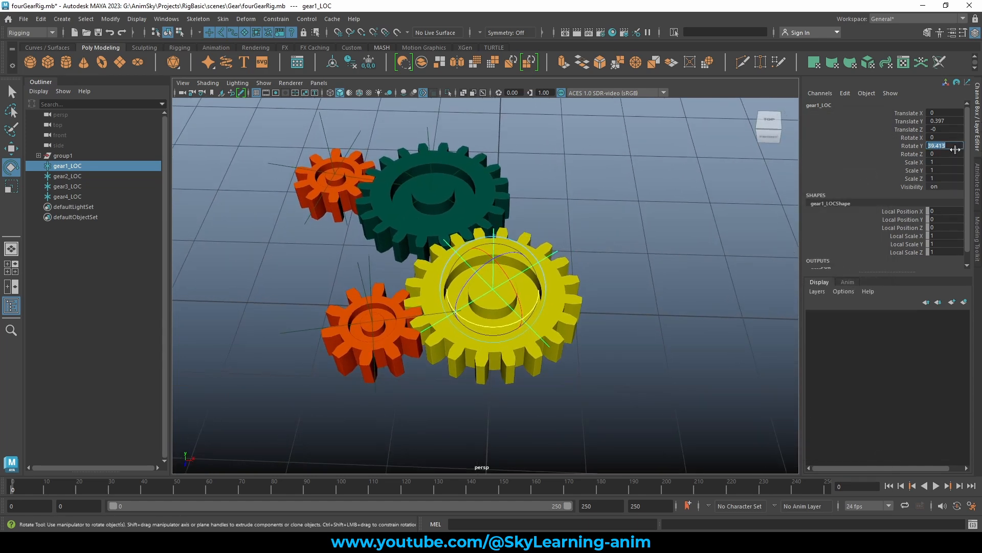
text(0)
key(Return)
Rotate gear1_LOC about Y again to check how the gears mesh from another angle, and undo the rotation
alt+drag(661, 232, 467, 183)
alt+drag(540, 169, 540, 183)
drag(540, 330, 437, 354)
key(ctrl+z)
alt+drag(627, 248, 629, 246)
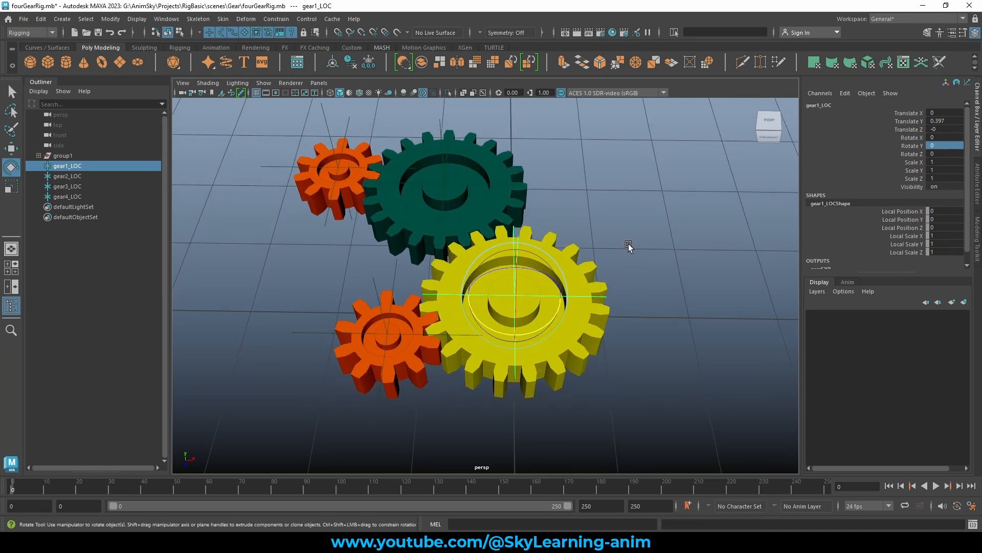
alt+middle_drag(630, 245, 653, 241)
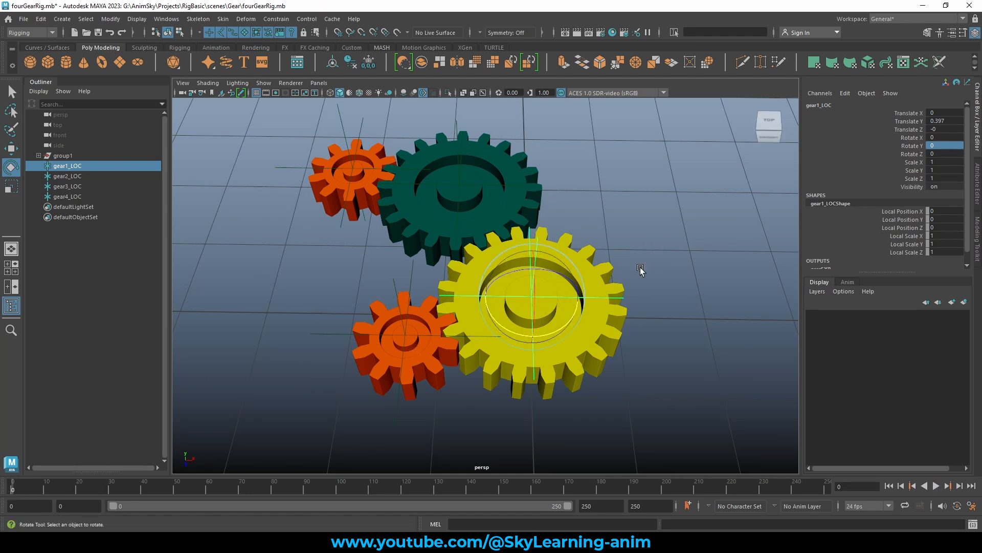
Select gear1_LOC on the yellow gear and key its channels at frame 0
click(624, 305)
click(570, 326)
key(s)
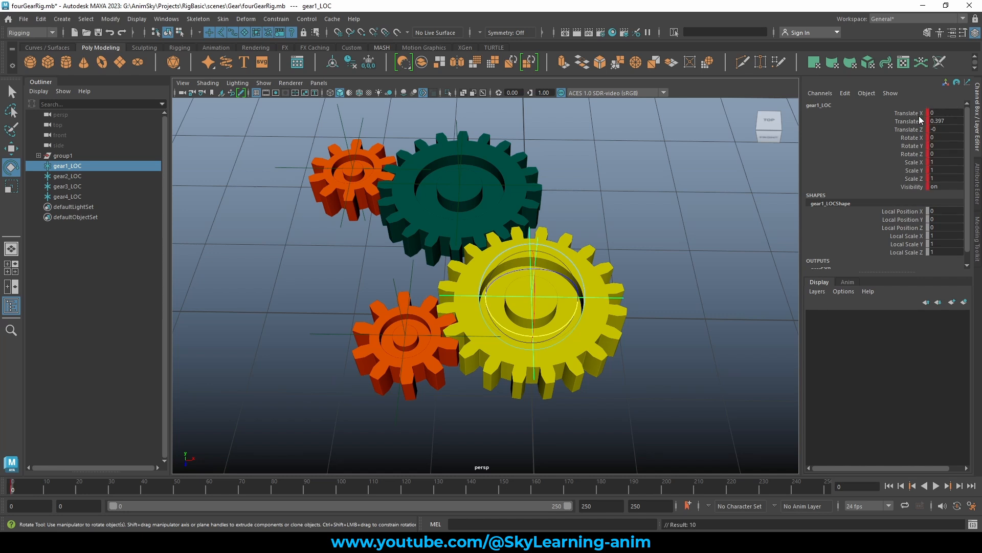
click(916, 146)
right_click(905, 148)
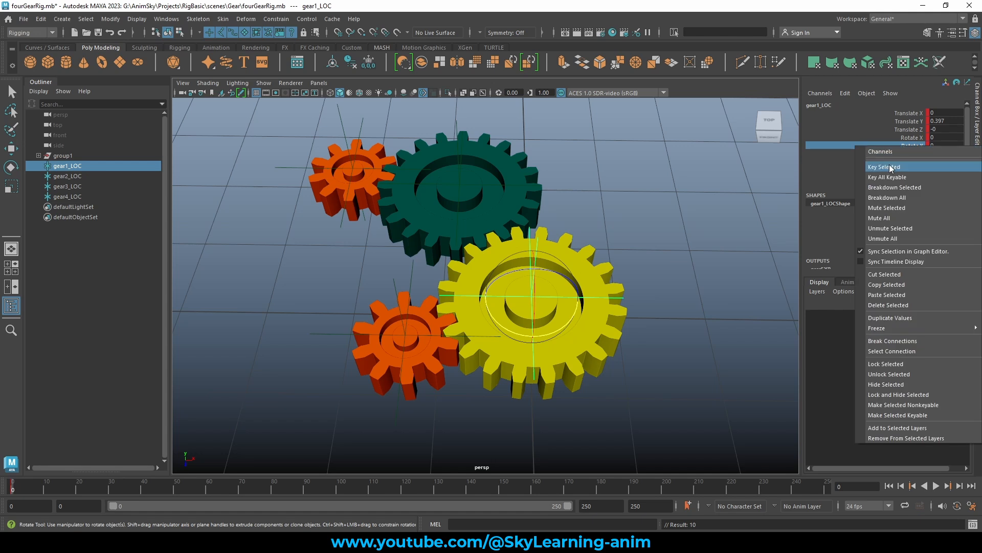
click(637, 222)
mouse_move(637, 222)
alt+mouse_down()
mouse_move(647, 211)
mouse_move(651, 228)
alt+mouse_up()
At frame 250, set gear1_LOC's Rotate Y to -600 and key its channels
key(alt+v)
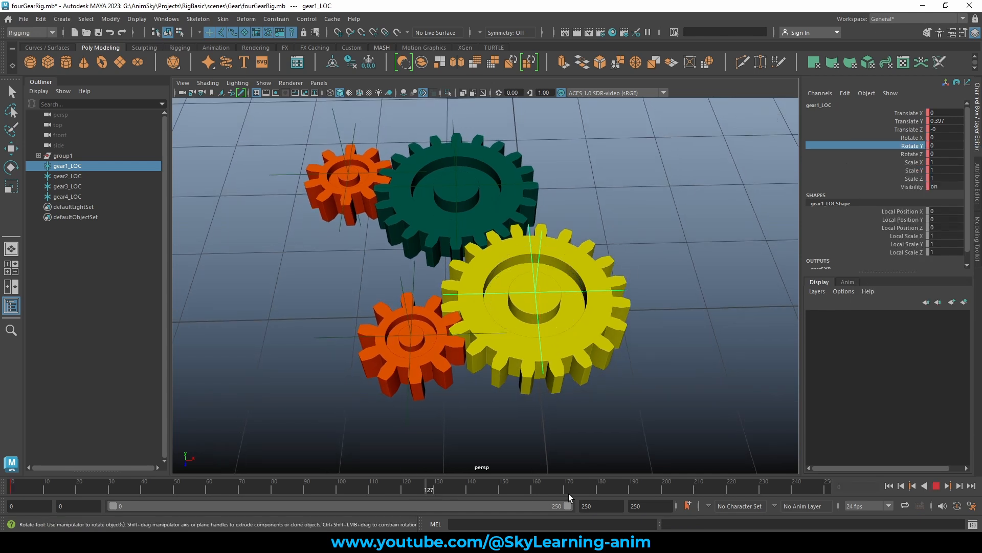
key(alt+v)
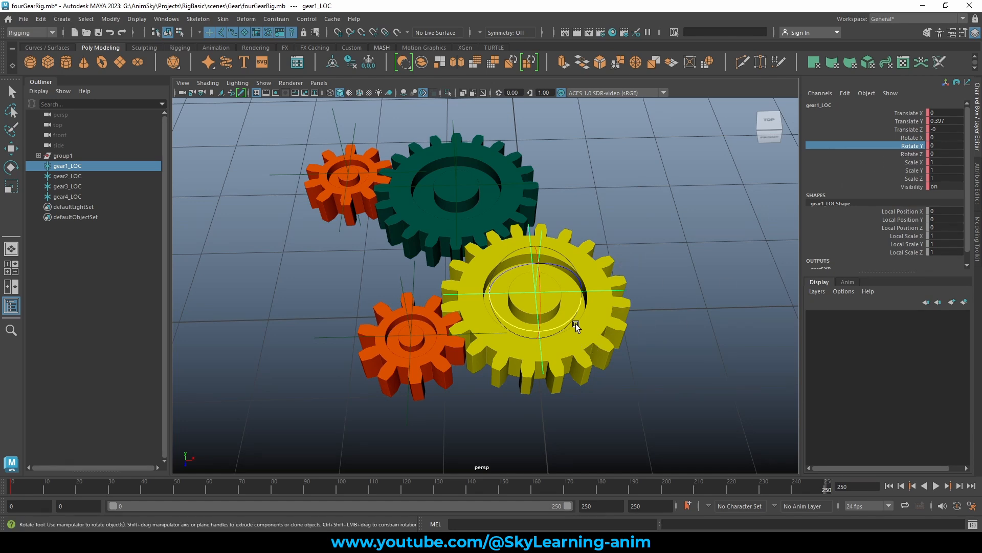
drag(577, 327, 399, 151)
double_click(953, 145)
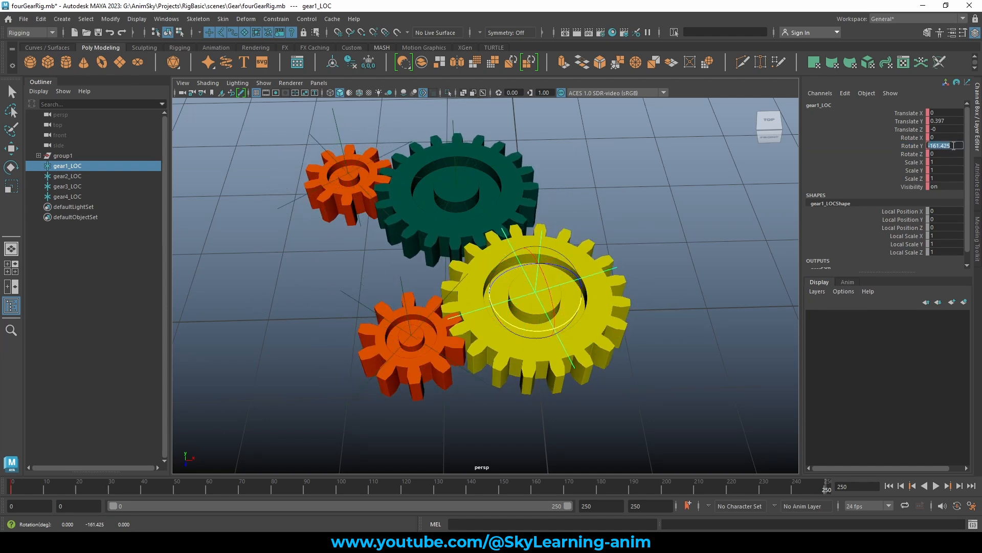
text(-600)
key(Return)
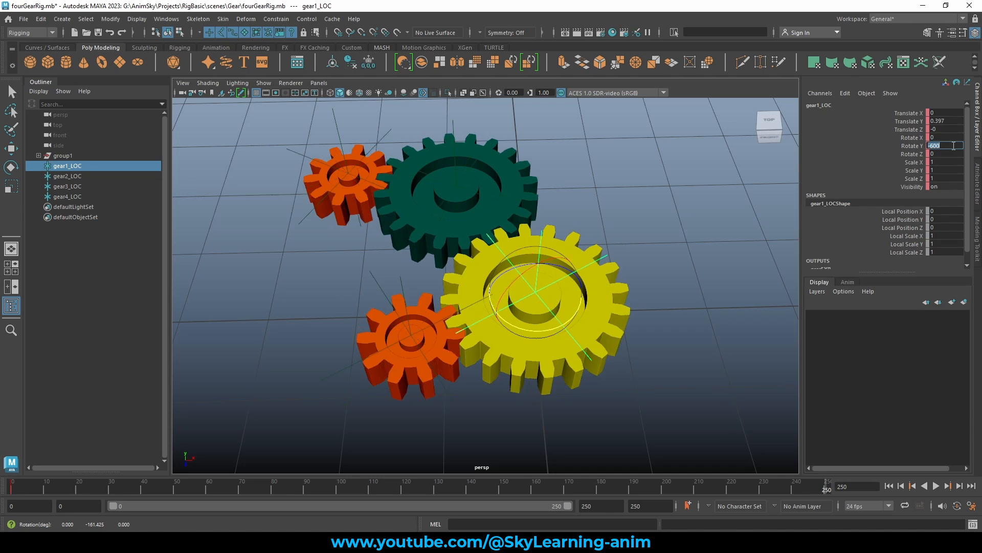
alt+drag(708, 190, 711, 189)
key(ctrl+s)
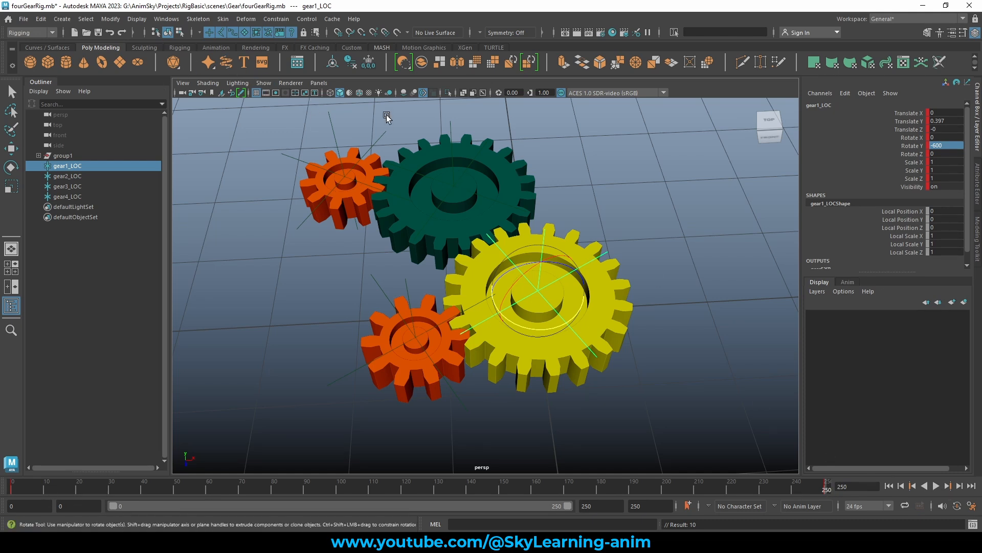
Limit the perspective view to showing only polygons, hiding the locators, and clear the selection
click(264, 83)
click(277, 115)
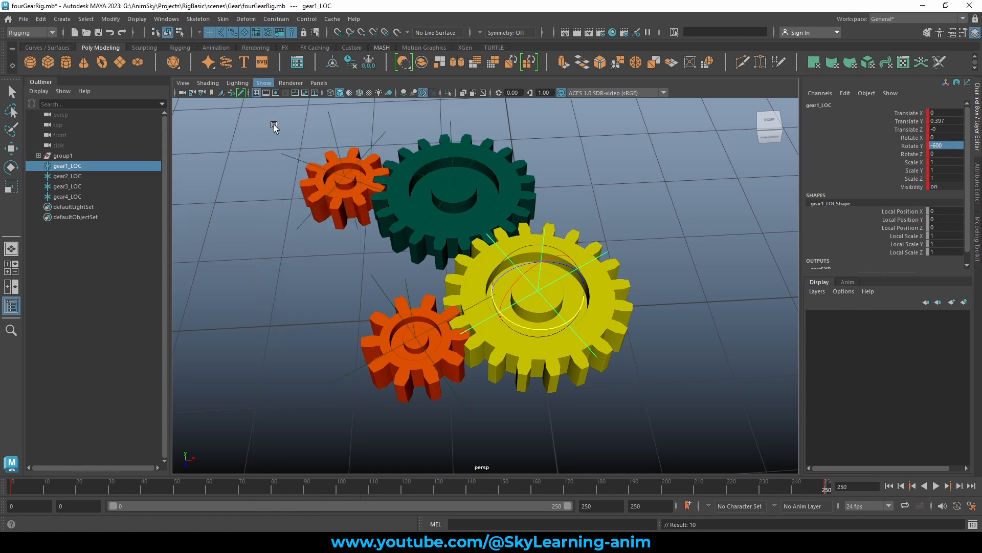
click(264, 83)
click(274, 124)
click(264, 83)
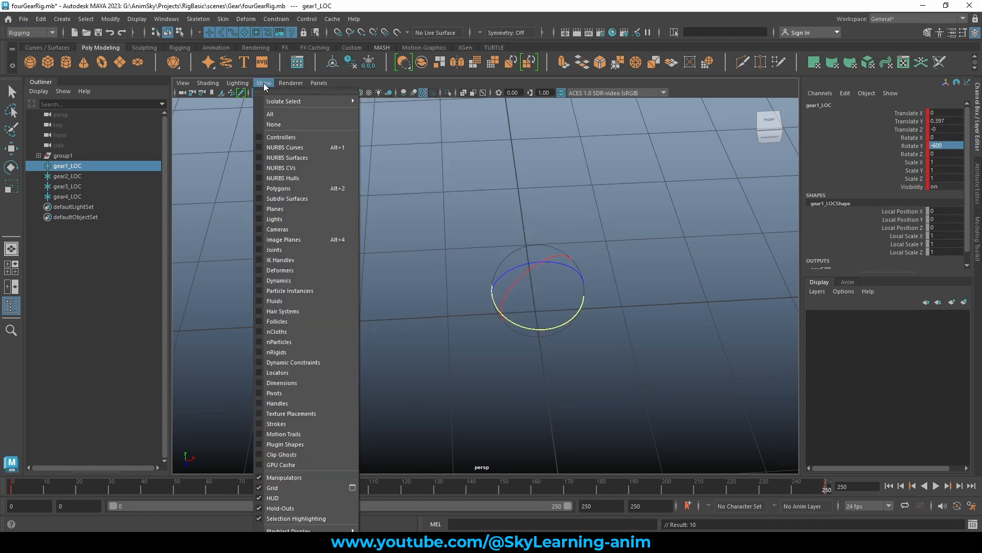
click(299, 189)
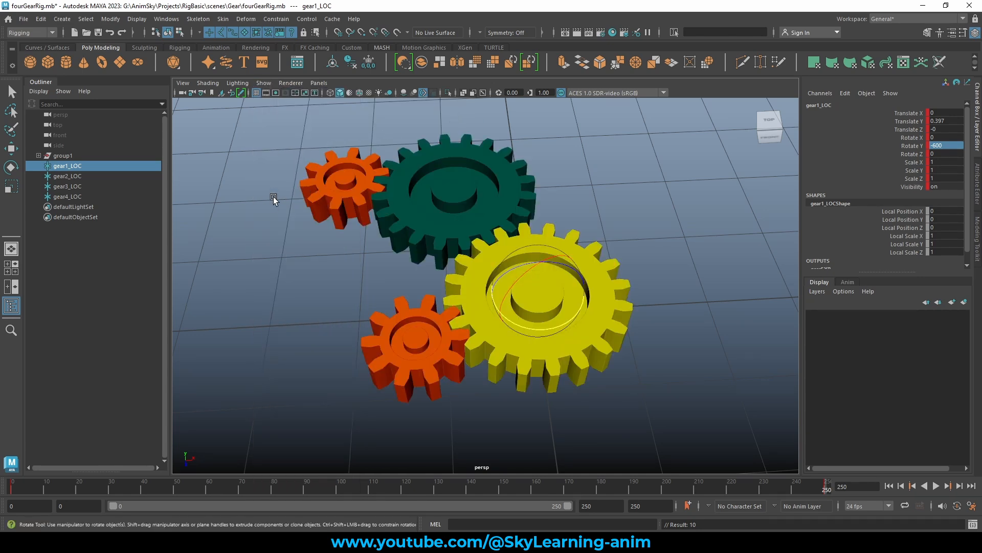
click(287, 221)
Play the animation to check that the four gears turn together
click(264, 83)
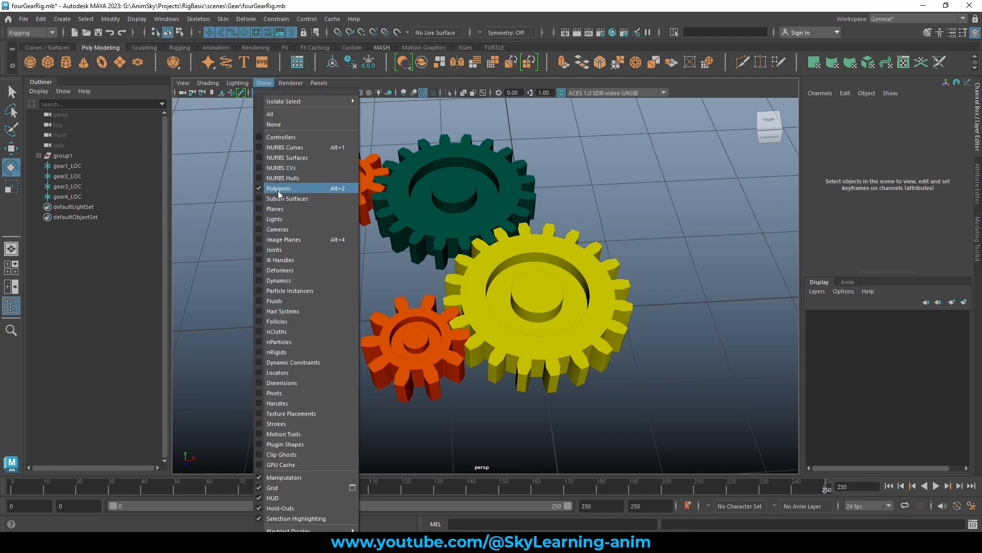
click(617, 157)
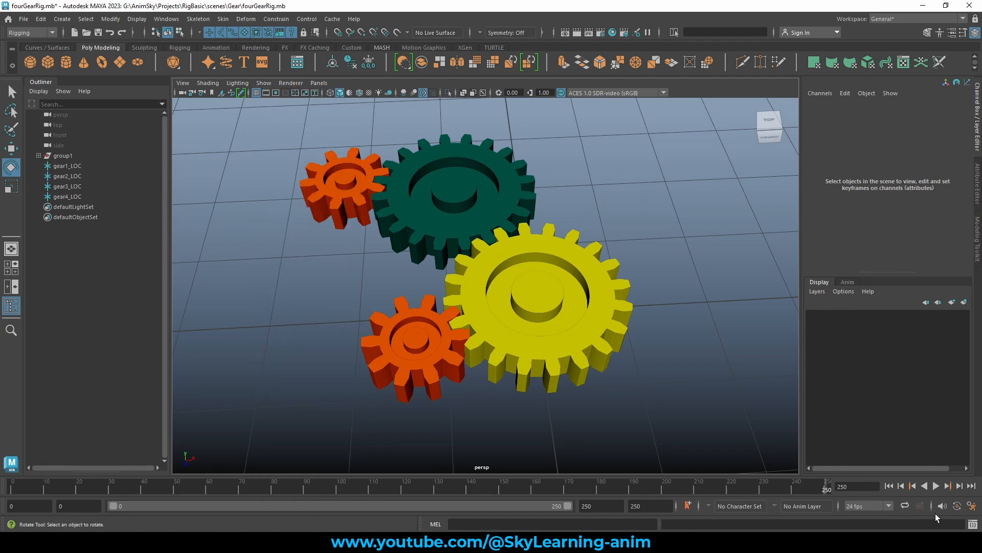
click(936, 486)
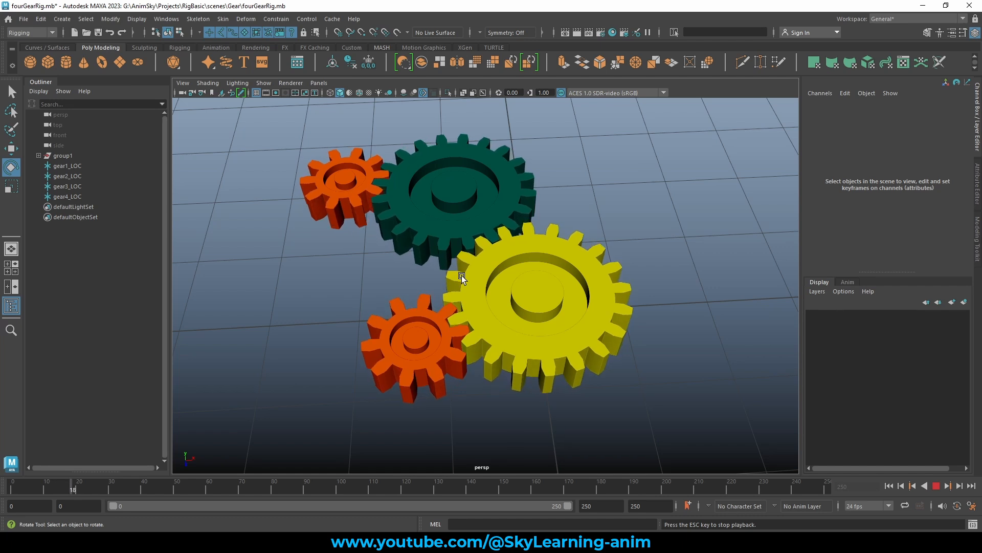